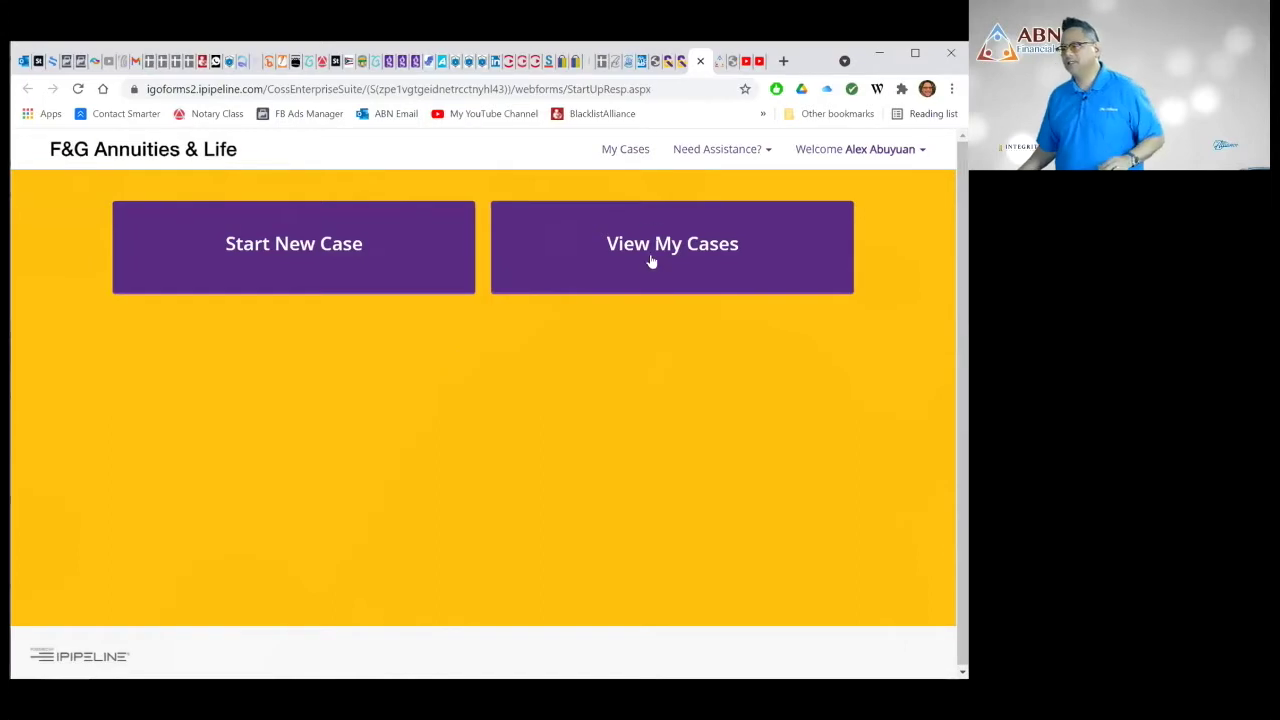
- Open the TFR case from the saved case list and go to its FG Pathsetter quote and illustration form
{"action": "left_click", "coordinate": [650, 250]}
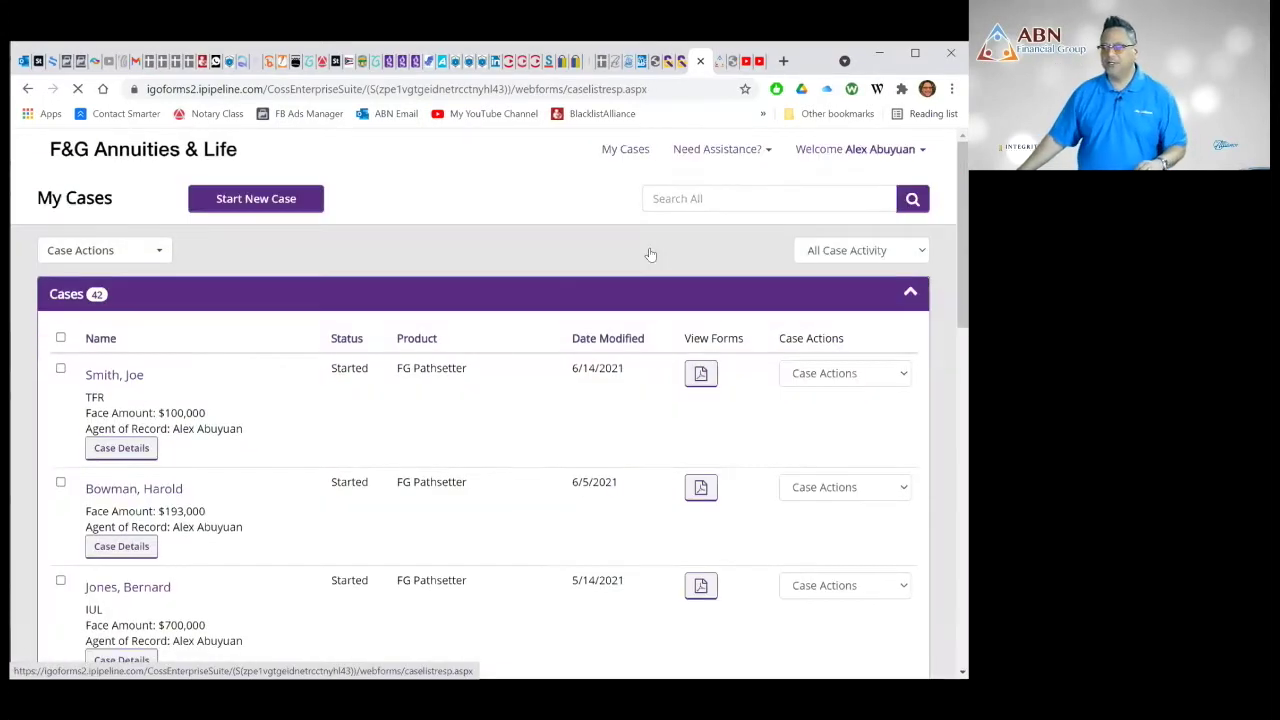
{"action": "left_click", "coordinate": [797, 384]}
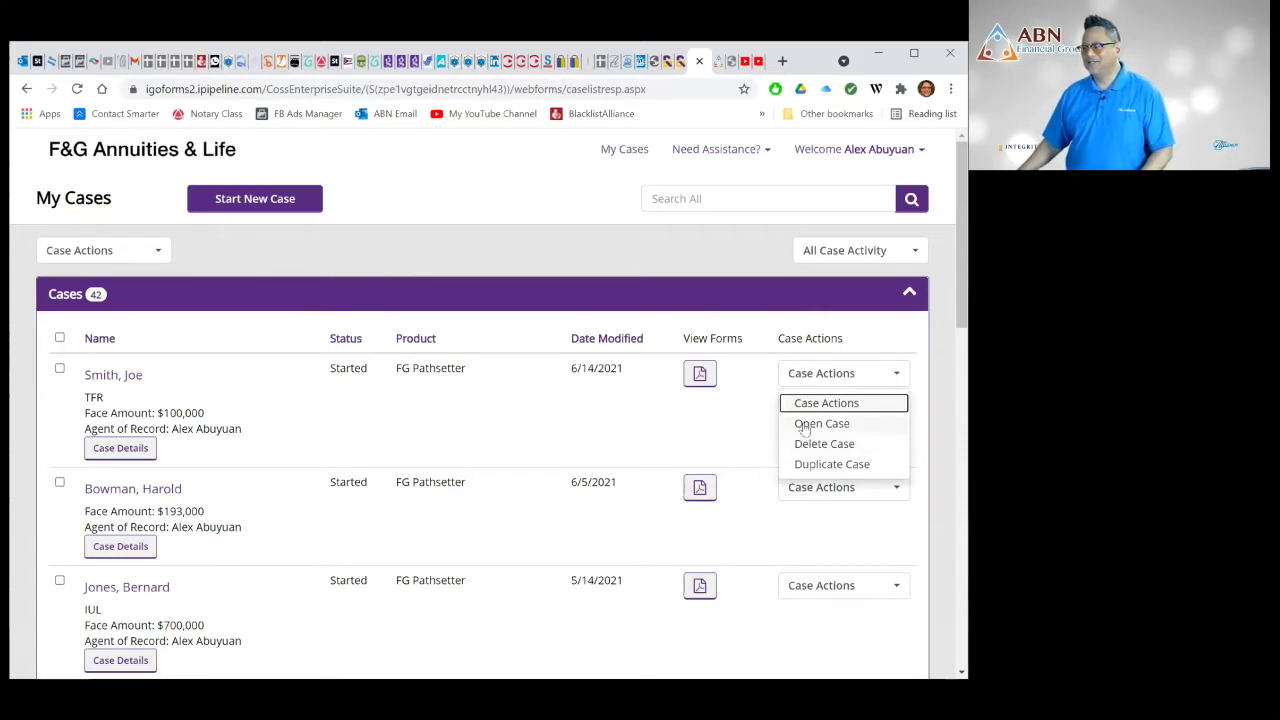
{"action": "left_click", "coordinate": [805, 424]}
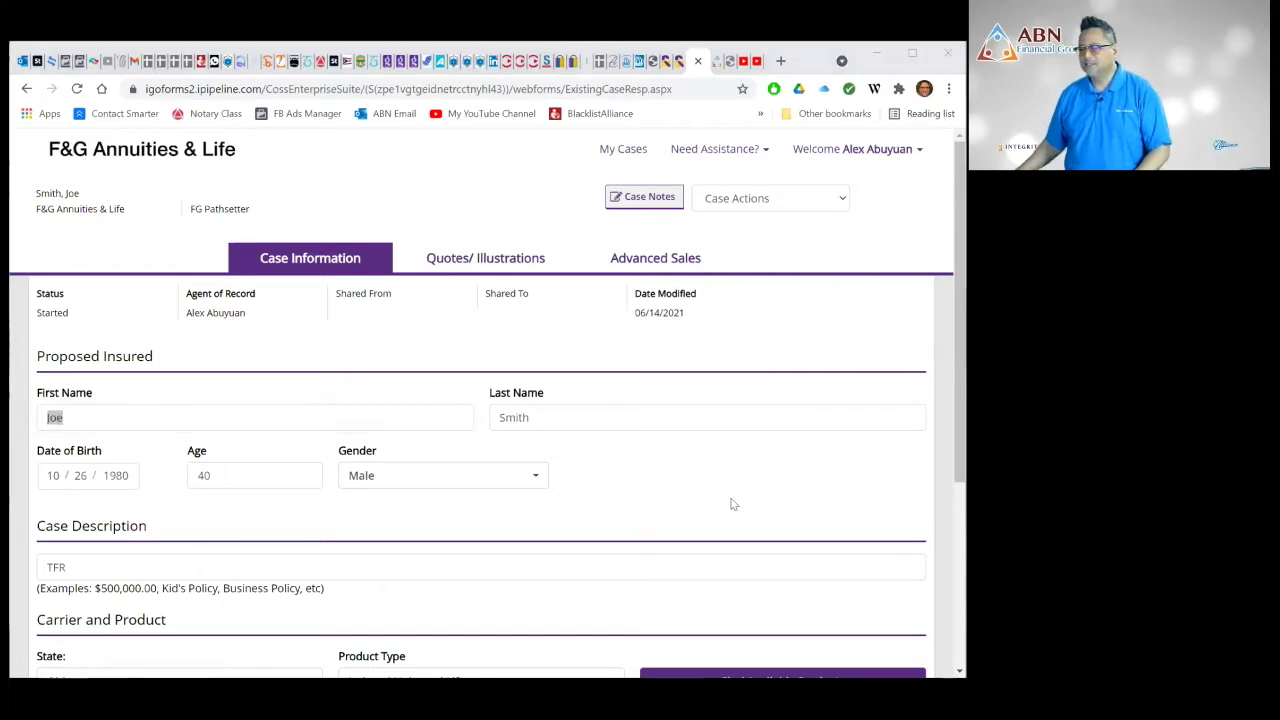
{"action": "scroll", "coordinate": [731, 504], "scroll_direction": "down", "scroll_amount": 3}
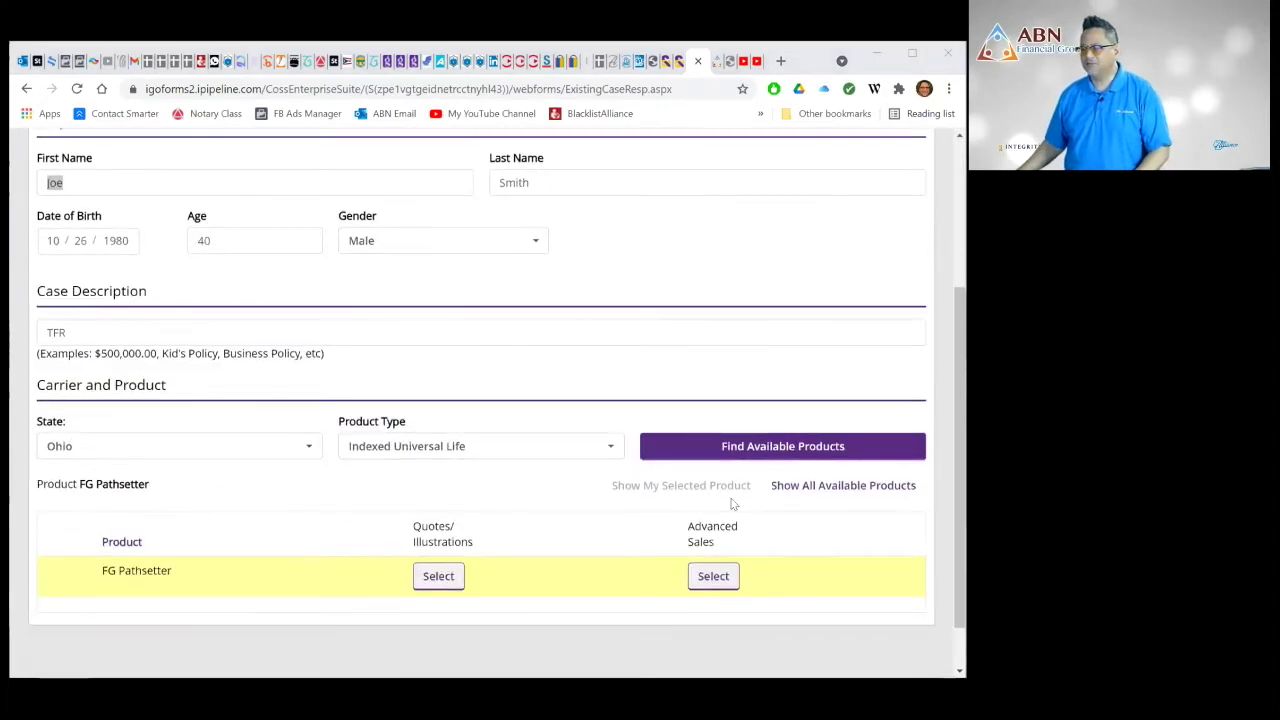
{"action": "left_click", "coordinate": [437, 577]}
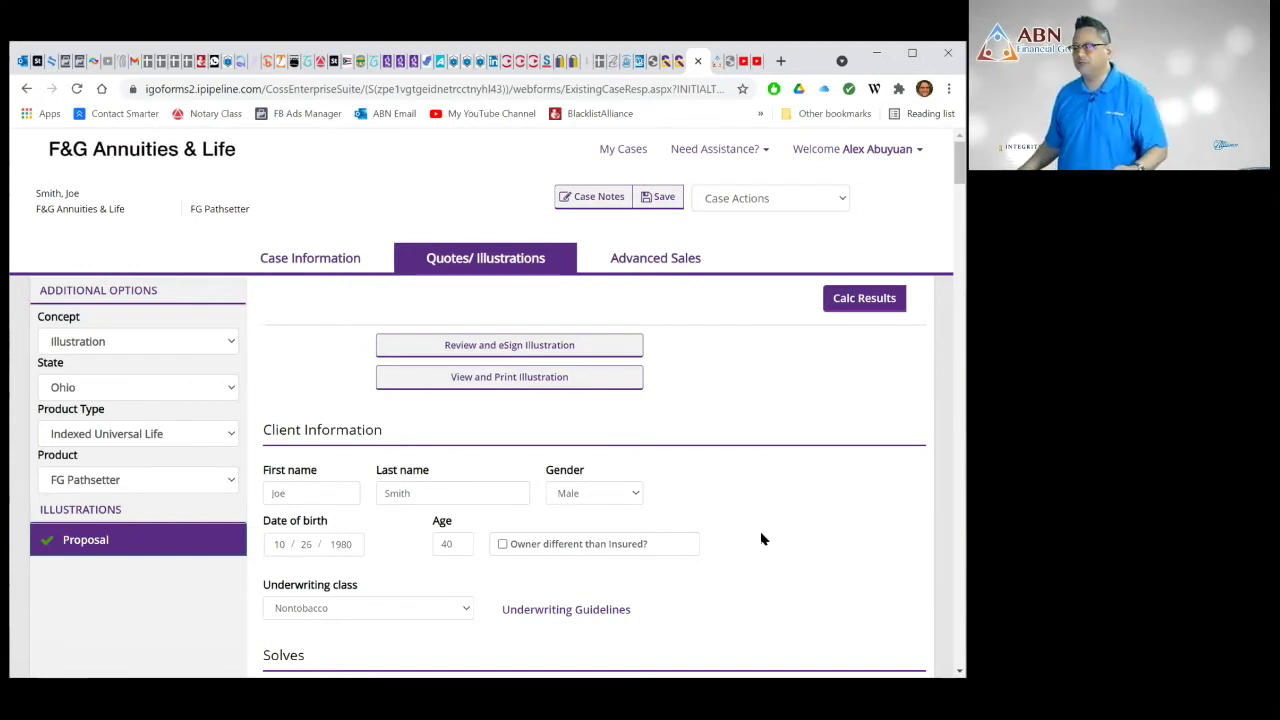
- Review the illustration's client information, underwriting class choices, solve setting, initial face amount and death benefit option
{"action": "scroll", "coordinate": [761, 540], "scroll_direction": "down", "scroll_amount": 1}
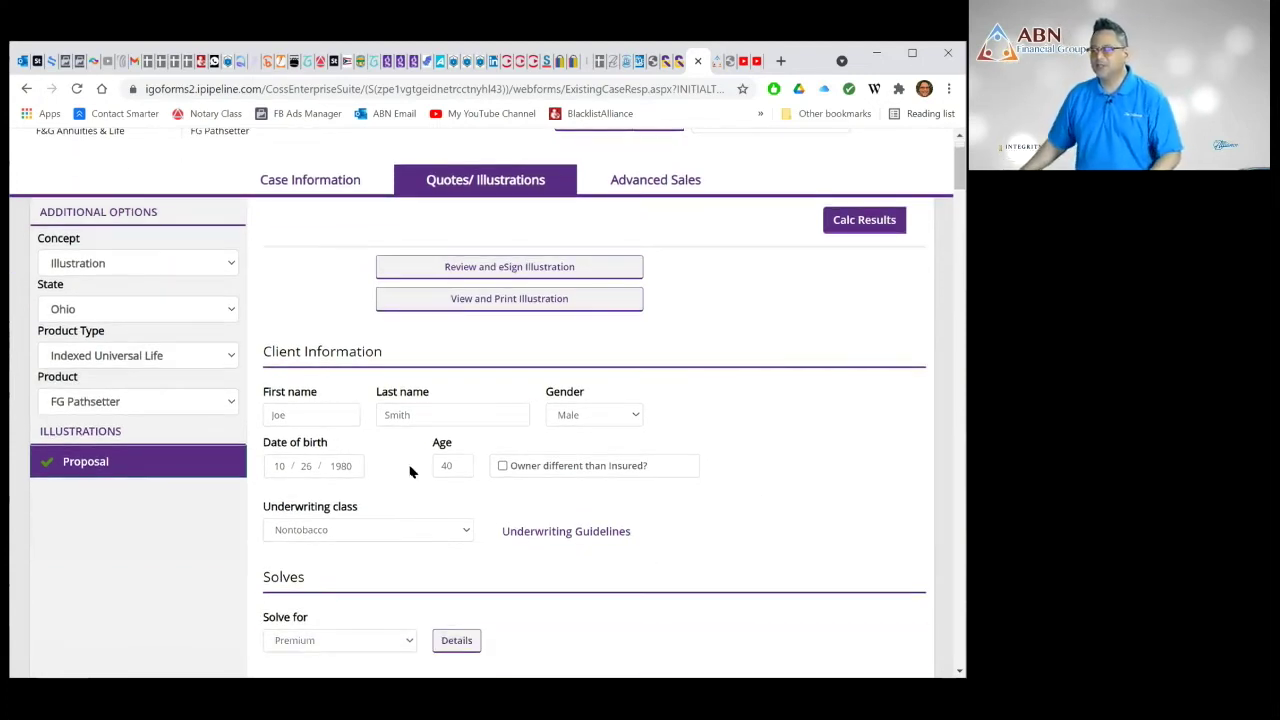
{"action": "scroll", "coordinate": [756, 569], "scroll_direction": "down", "scroll_amount": 2}
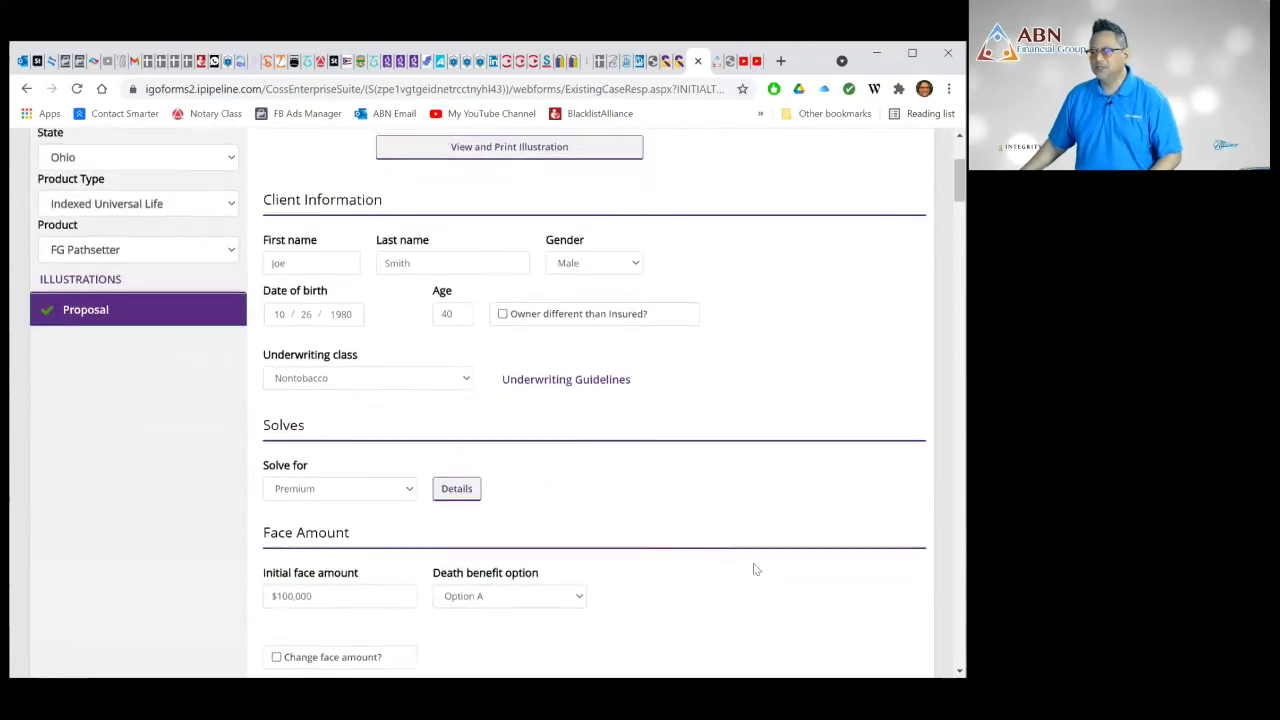
{"action": "scroll", "coordinate": [754, 566], "scroll_direction": "up", "scroll_amount": 3}
{"action": "left_click", "coordinate": [354, 615]}
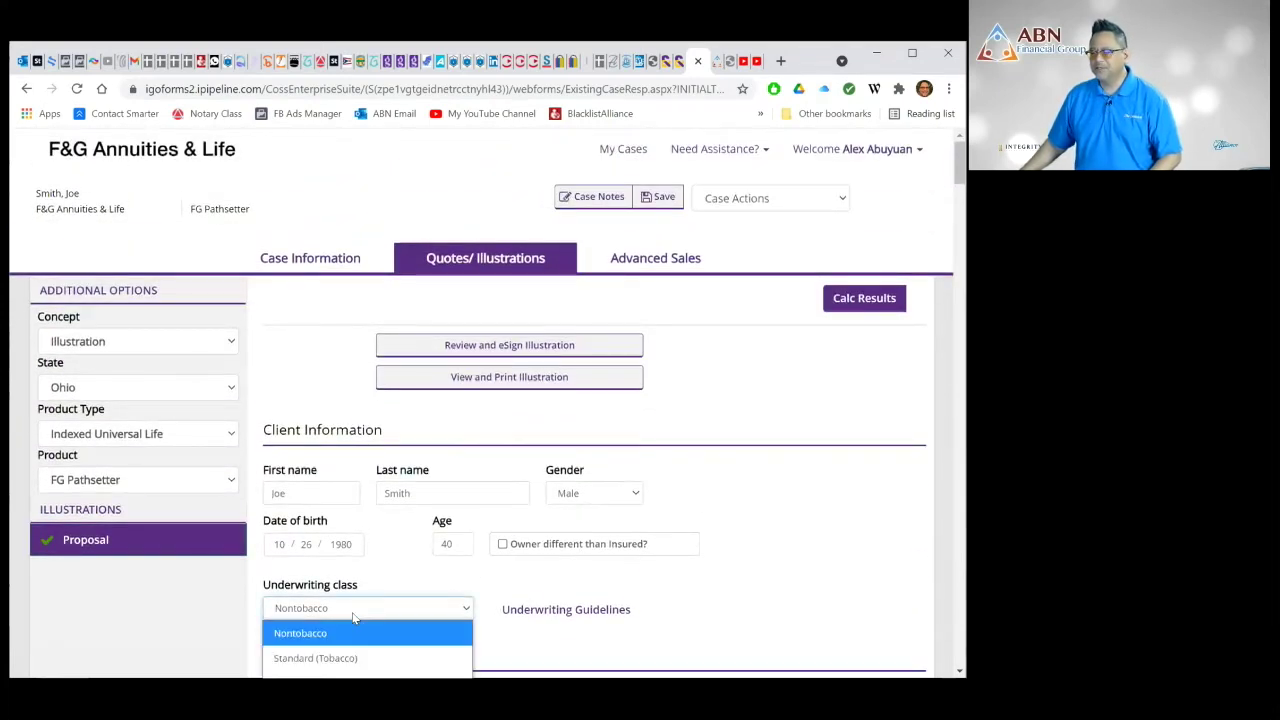
{"action": "left_click", "coordinate": [354, 615]}
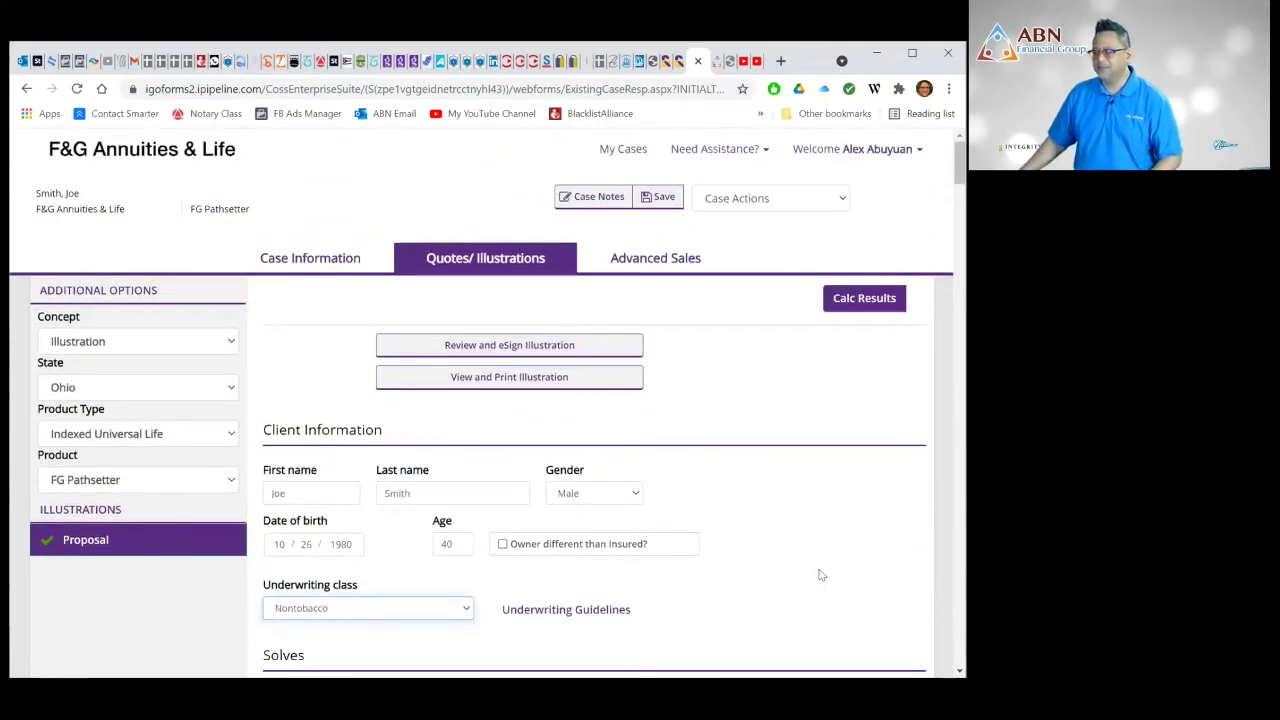
{"action": "scroll", "coordinate": [819, 570], "scroll_direction": "down", "scroll_amount": 3}
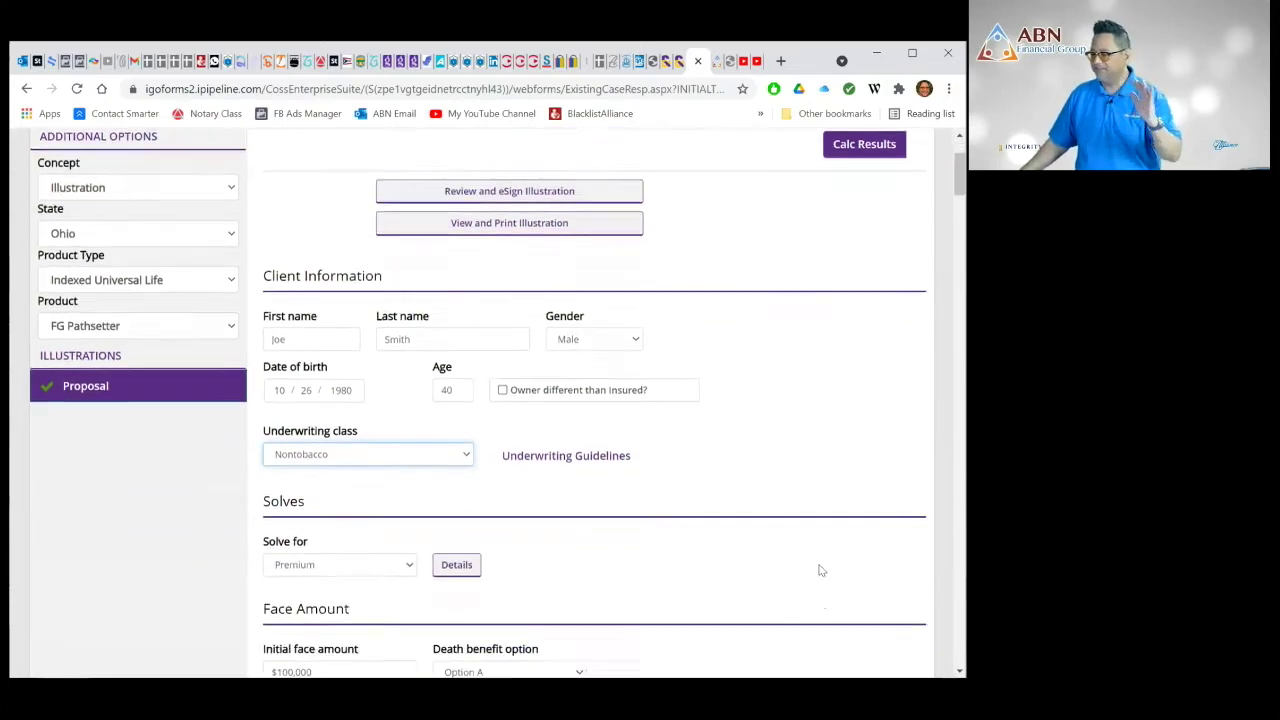
{"action": "scroll", "coordinate": [819, 570], "scroll_direction": "down", "scroll_amount": 1}
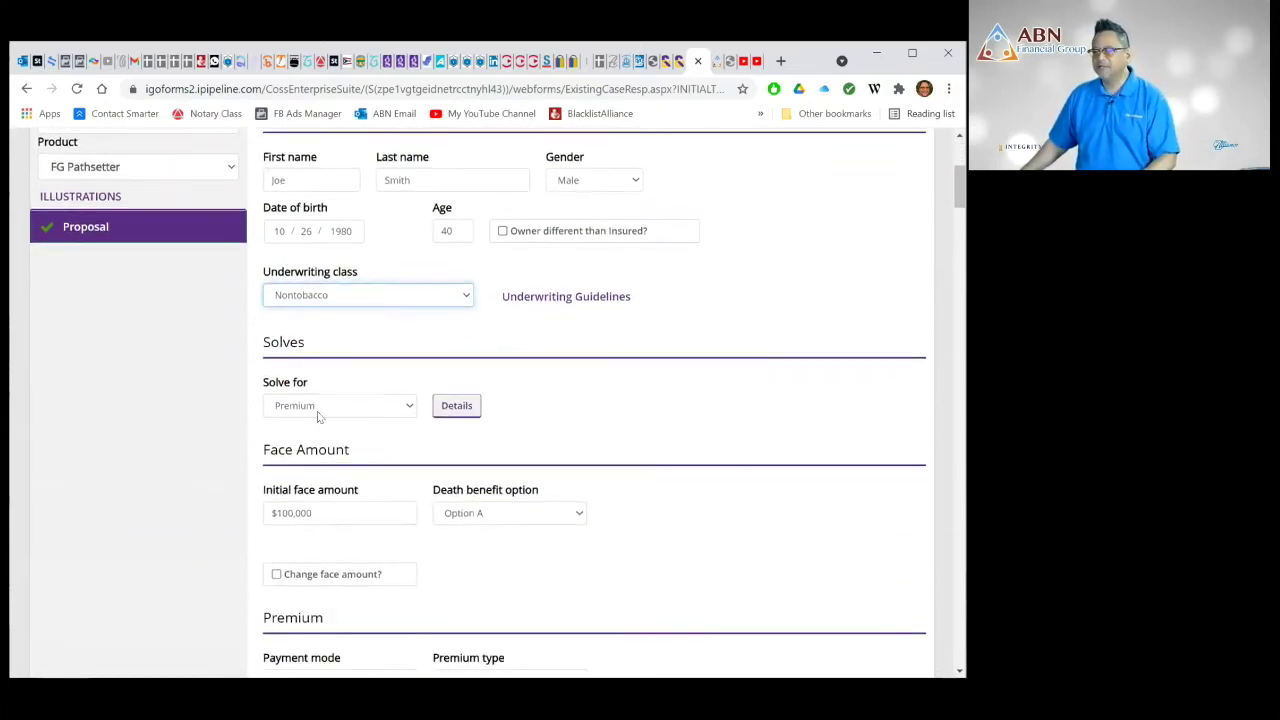
{"action": "left_click", "coordinate": [308, 408]}
{"action": "left_click", "coordinate": [308, 408]}
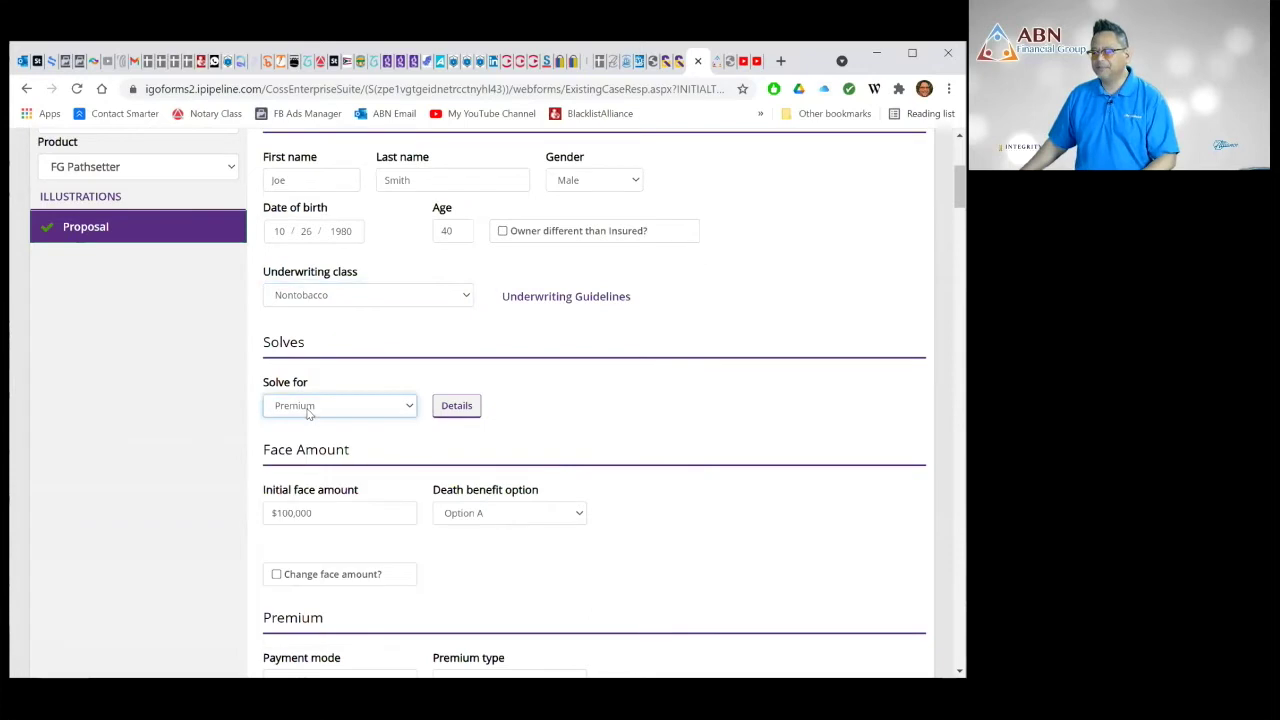
{"action": "left_click", "coordinate": [328, 514]}
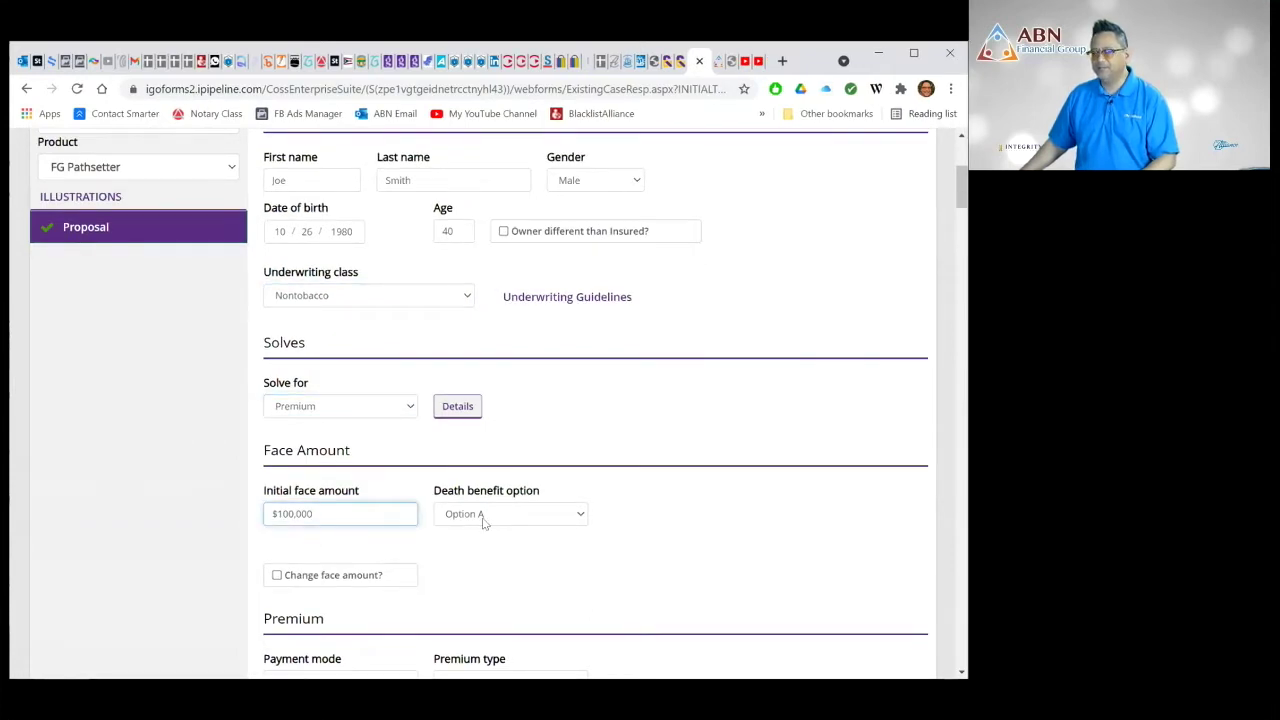
{"action": "left_click", "coordinate": [765, 551]}
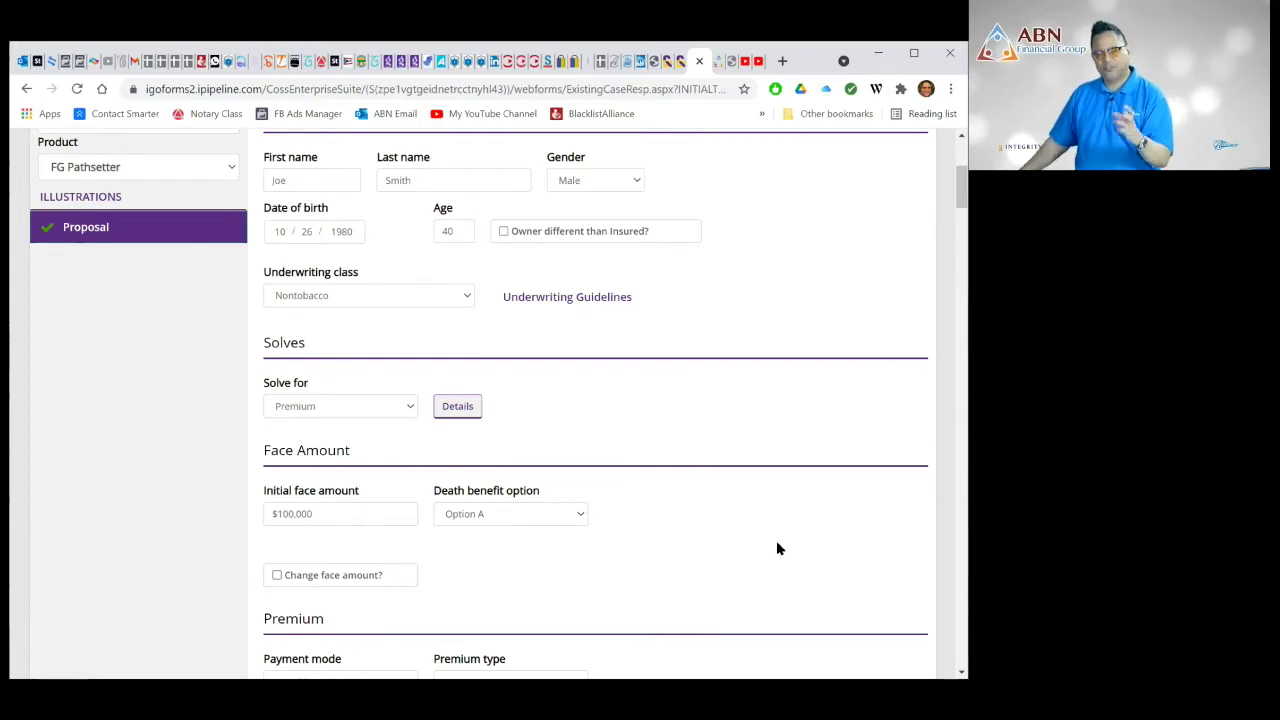
- Review the illustration's premium settings, interest crediting allocations, loan and withdrawal options, and additional benefits
{"action": "scroll", "coordinate": [778, 548], "scroll_direction": "down", "scroll_amount": 2}
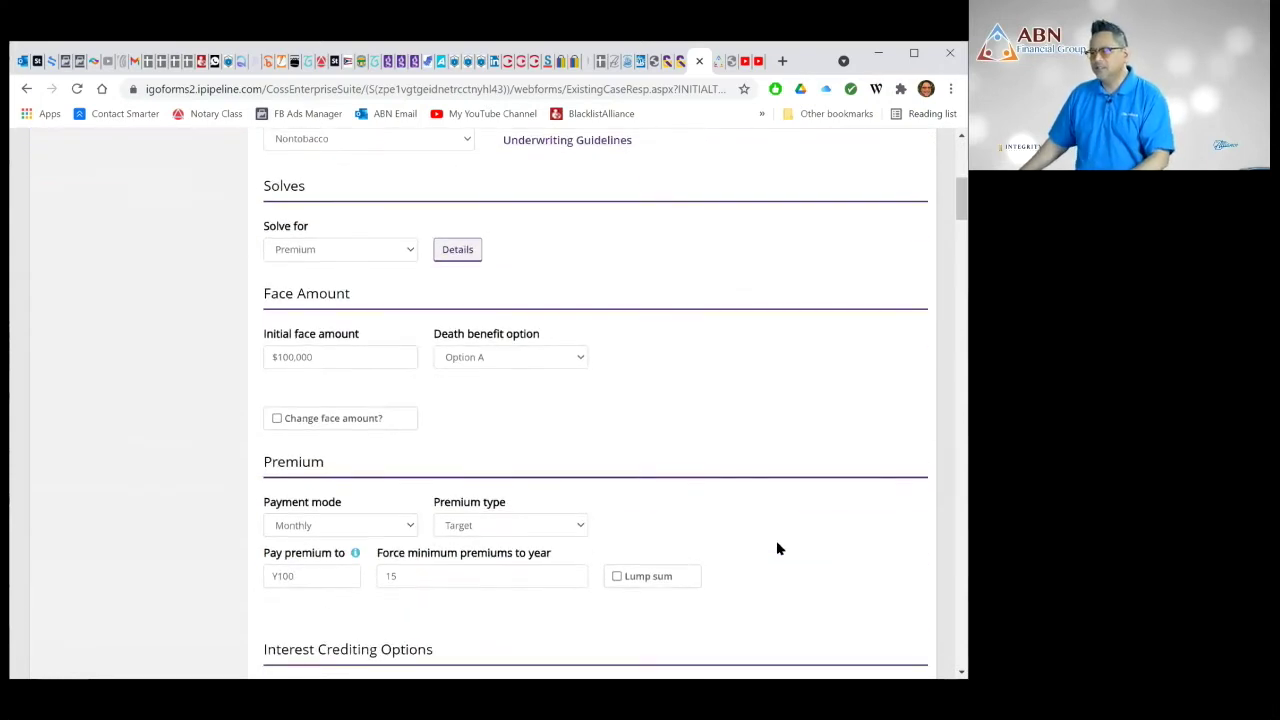
{"action": "scroll", "coordinate": [778, 548], "scroll_direction": "down", "scroll_amount": 2}
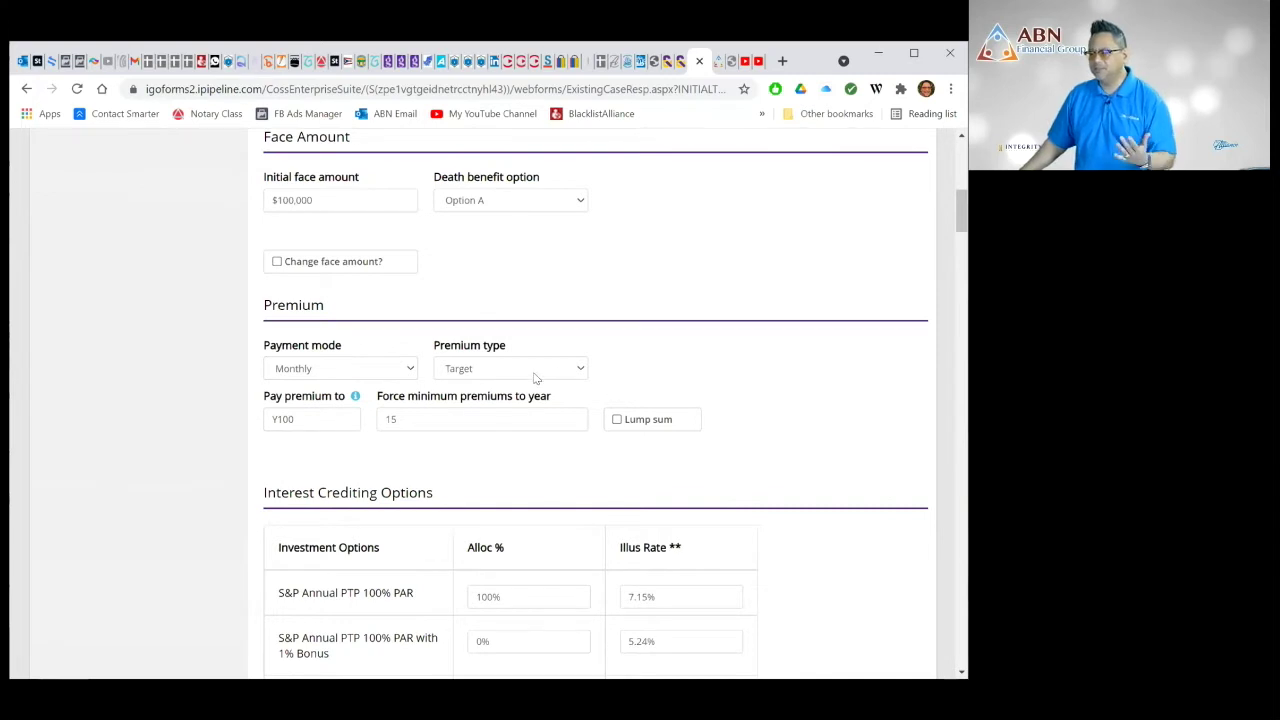
{"action": "scroll", "coordinate": [881, 458], "scroll_direction": "down", "scroll_amount": 3}
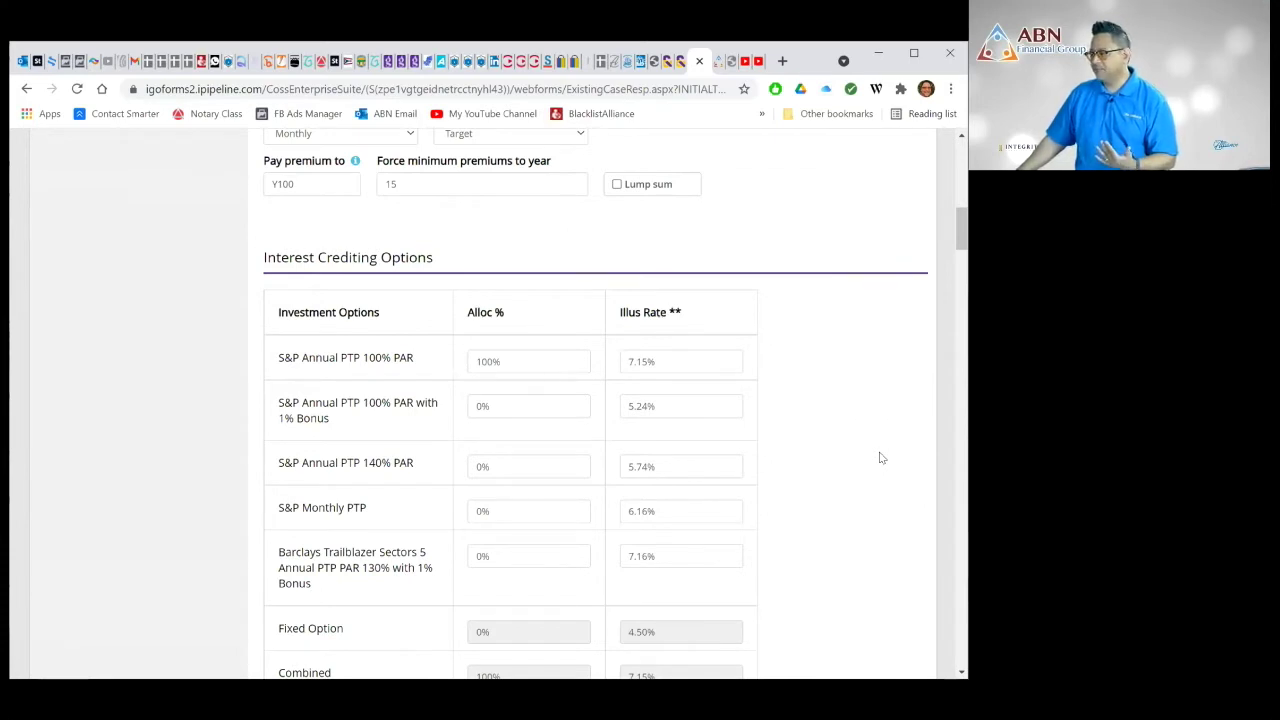
{"action": "scroll", "coordinate": [858, 479], "scroll_direction": "down", "scroll_amount": 4}
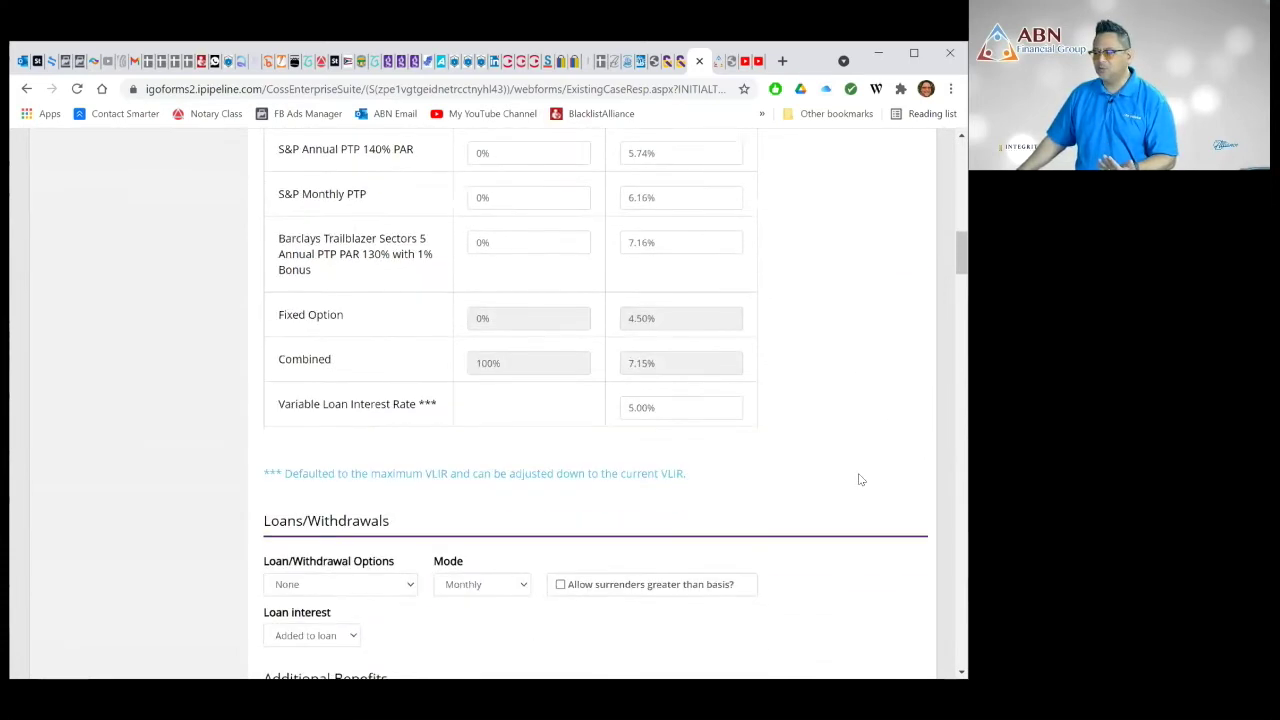
{"action": "scroll", "coordinate": [858, 477], "scroll_direction": "down", "scroll_amount": 2}
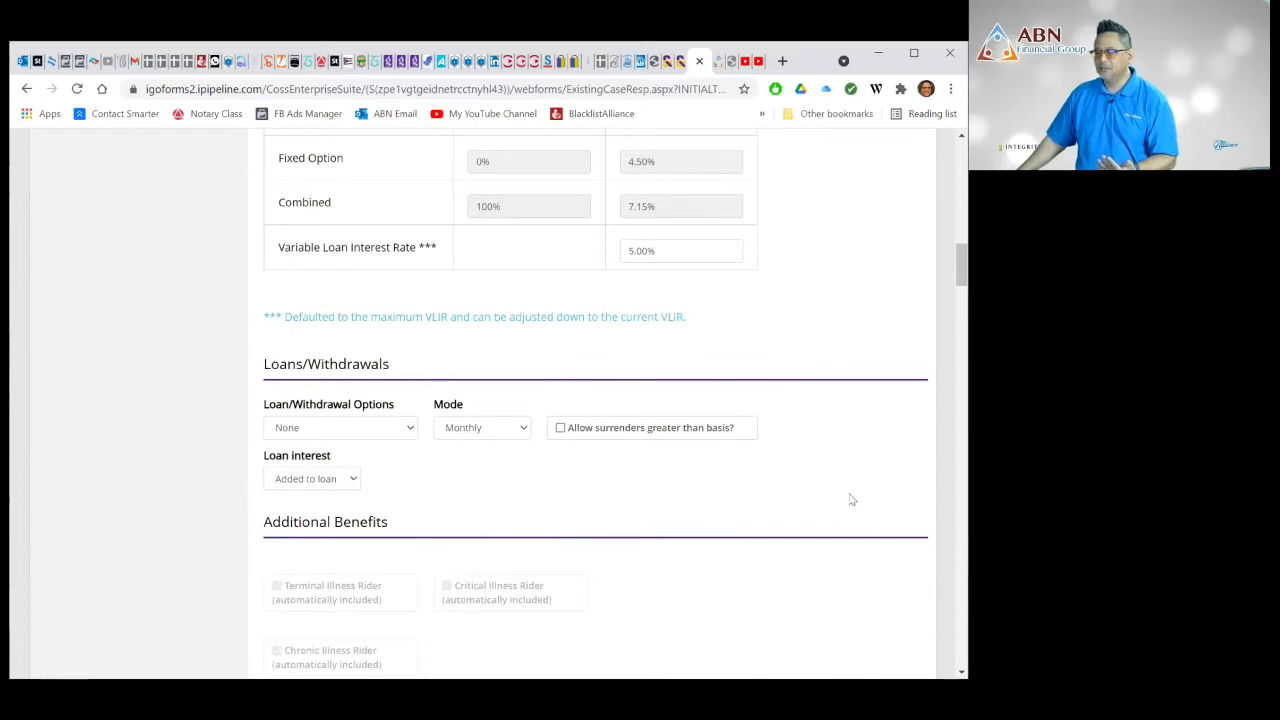
{"action": "scroll", "coordinate": [849, 500], "scroll_direction": "down", "scroll_amount": 5}
- Calculate the illustration results and review the policy summary from the first policy year to the last
{"action": "scroll", "coordinate": [849, 498], "scroll_direction": "up", "scroll_amount": 15}
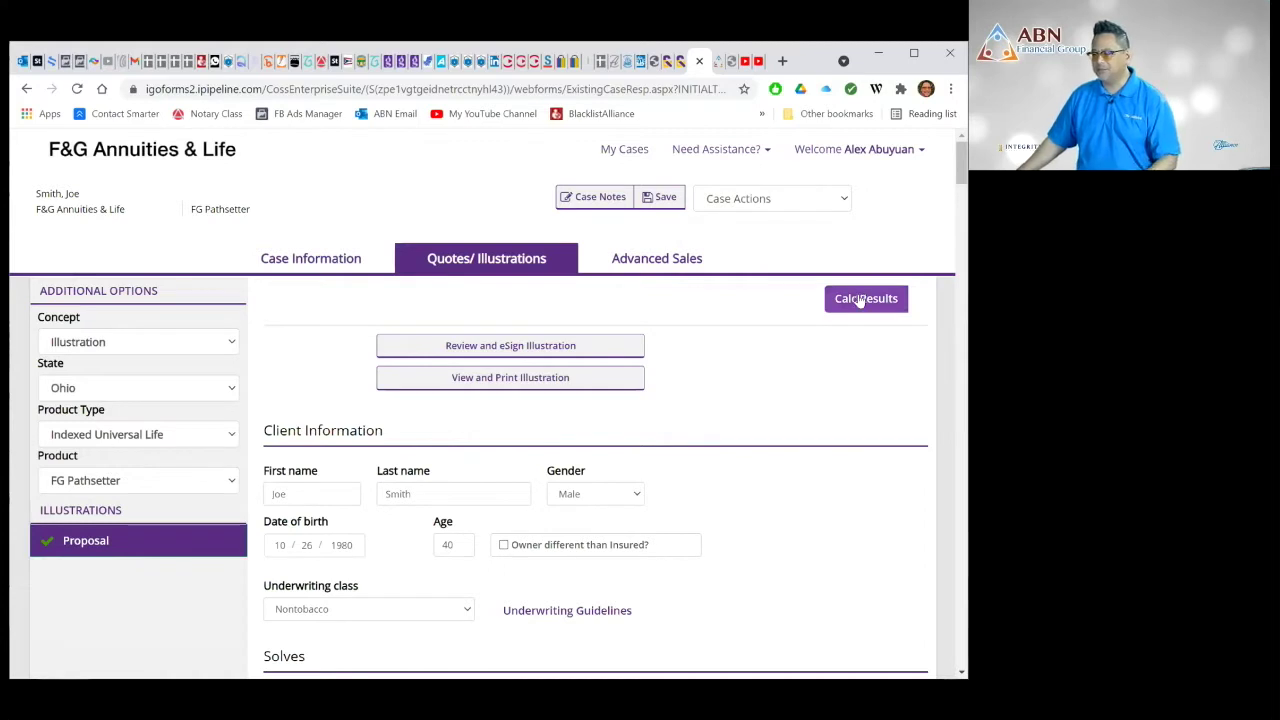
{"action": "left_click", "coordinate": [859, 302]}
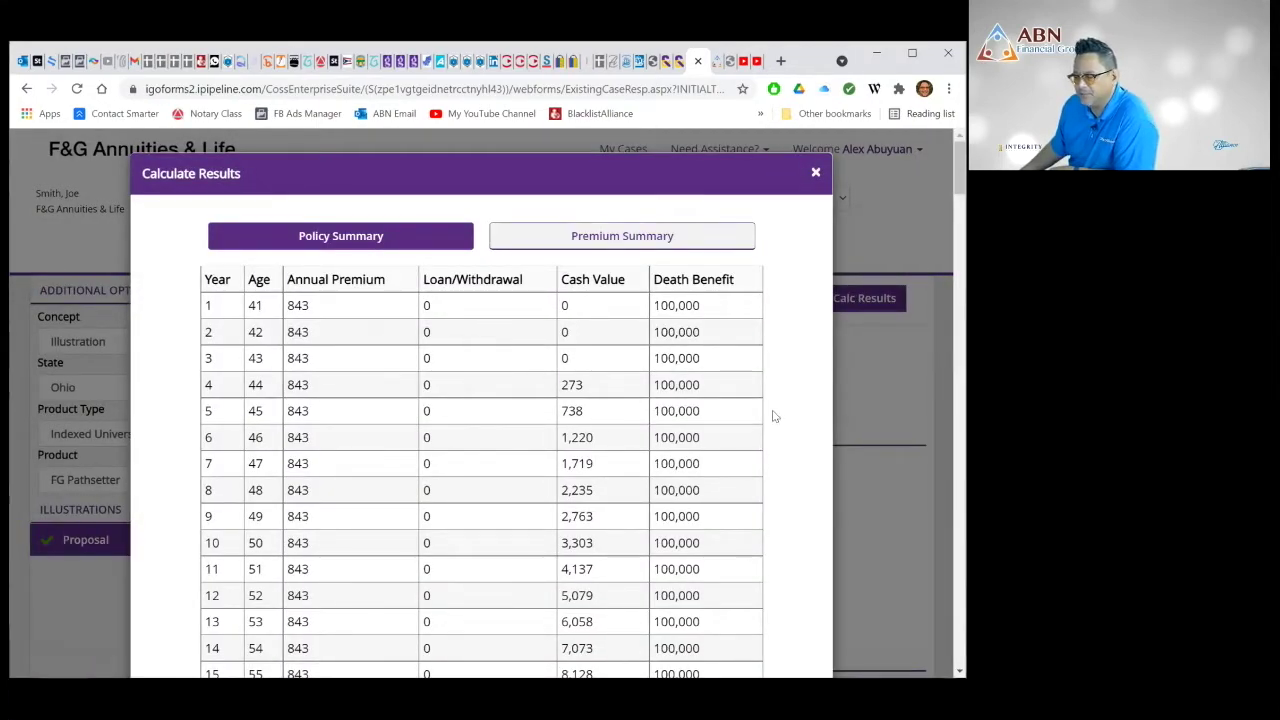
{"action": "scroll", "coordinate": [773, 416], "scroll_direction": "down", "scroll_amount": 1}
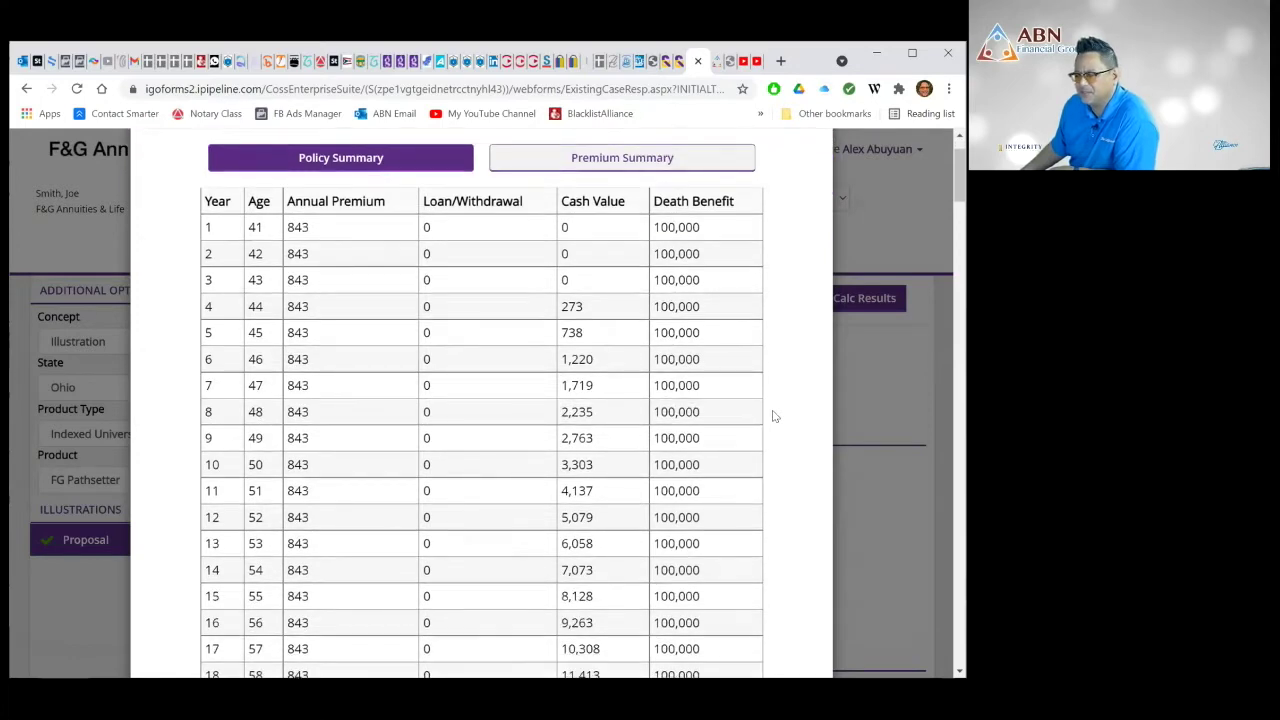
{"action": "scroll", "coordinate": [773, 416], "scroll_direction": "down", "scroll_amount": 2}
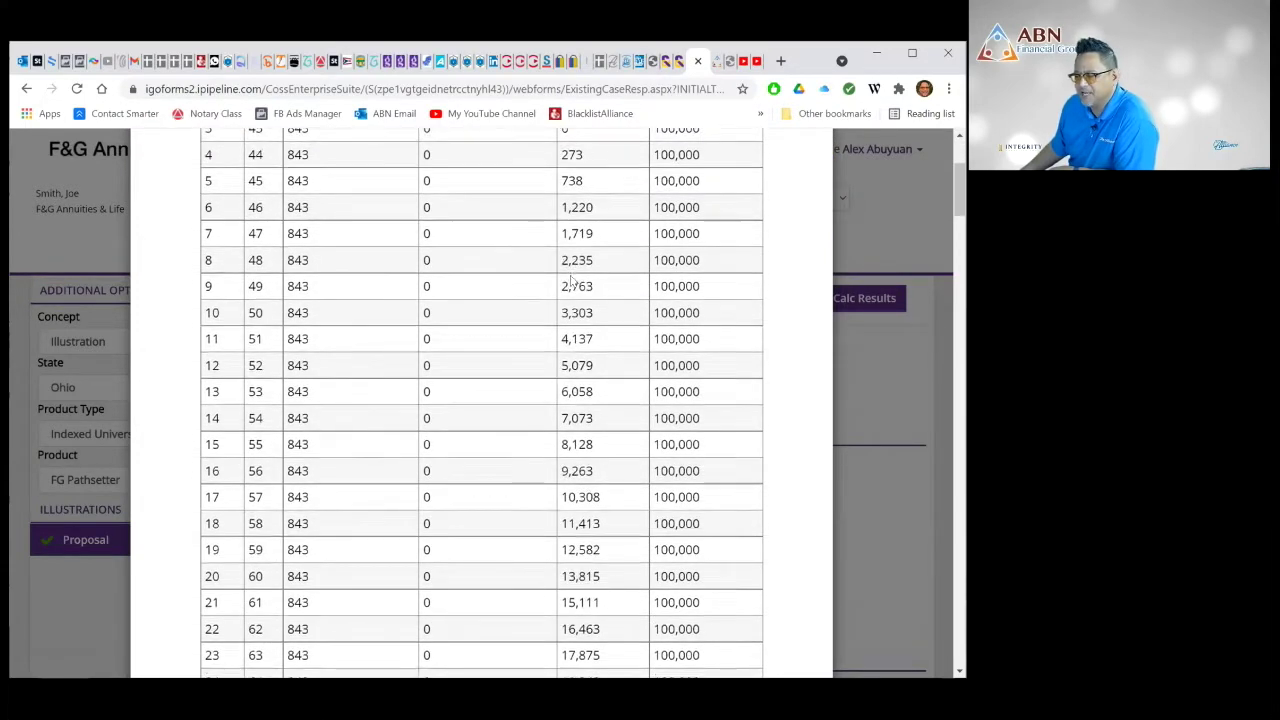
{"action": "scroll", "coordinate": [585, 300], "scroll_direction": "up", "scroll_amount": 3}
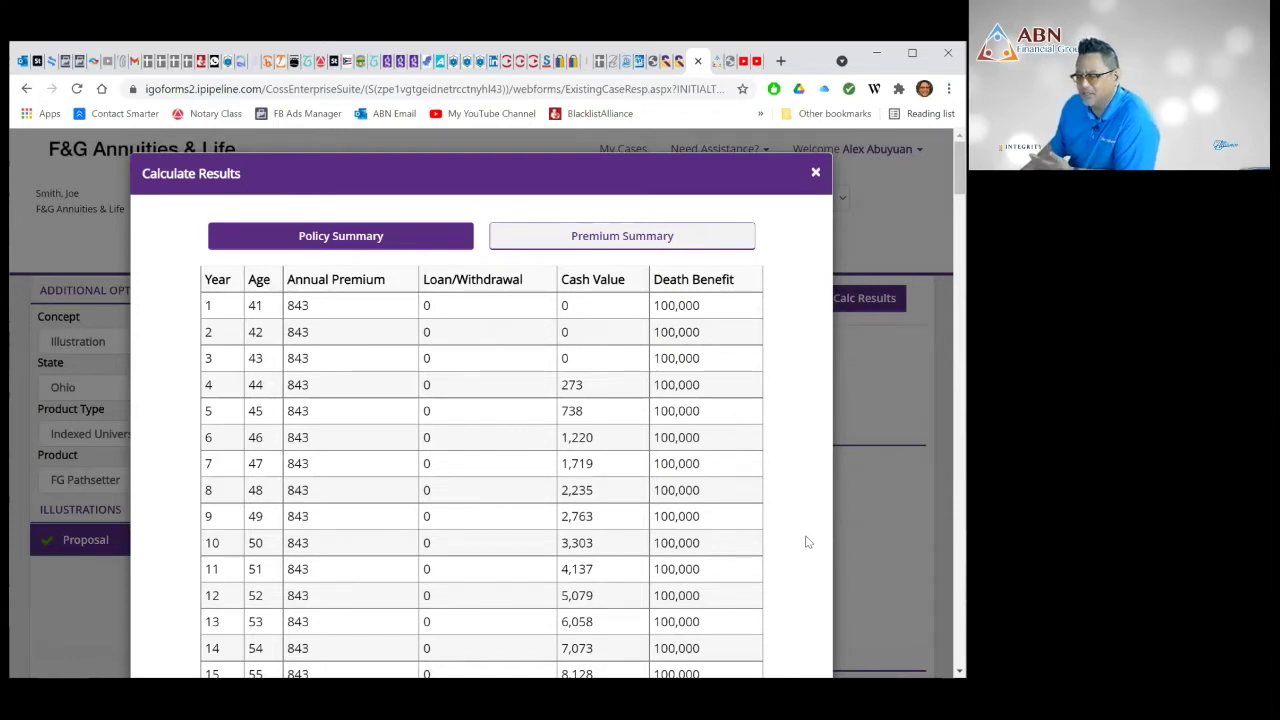
{"action": "scroll", "coordinate": [806, 542], "scroll_direction": "down", "scroll_amount": 5}
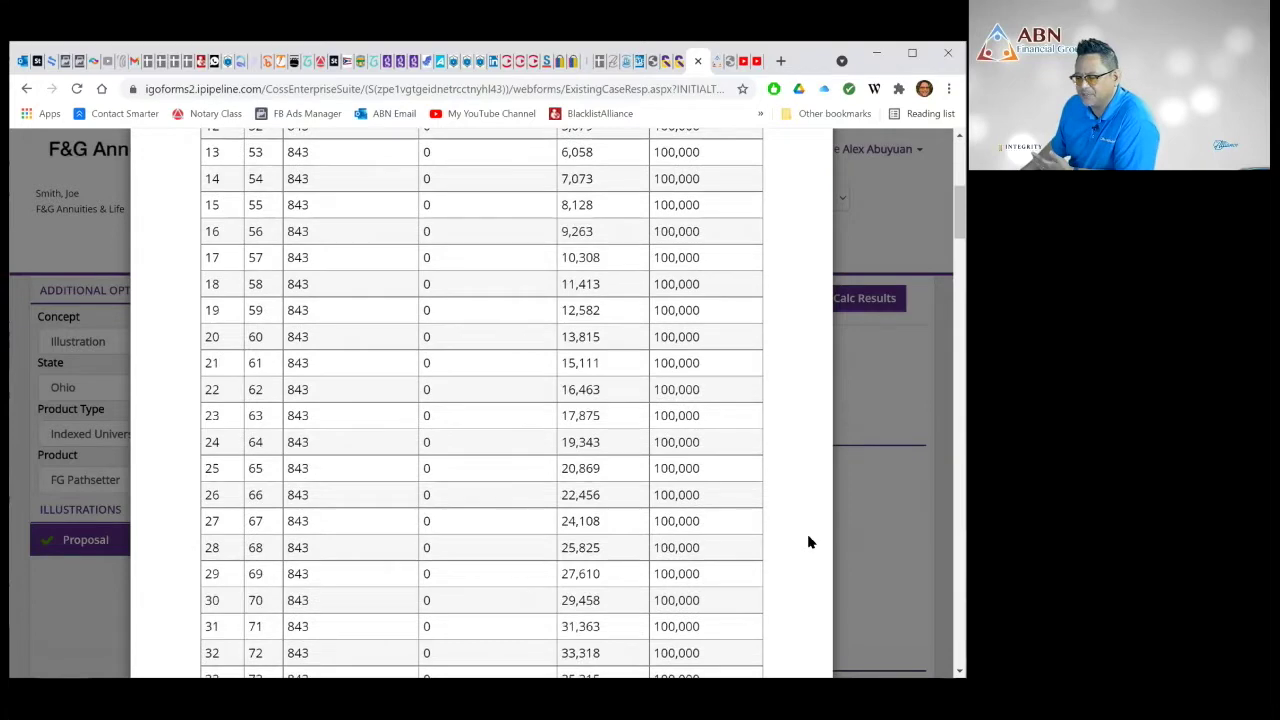
{"action": "scroll", "coordinate": [808, 542], "scroll_direction": "down", "scroll_amount": 4}
{"action": "scroll", "coordinate": [808, 542], "scroll_direction": "down", "scroll_amount": 4}
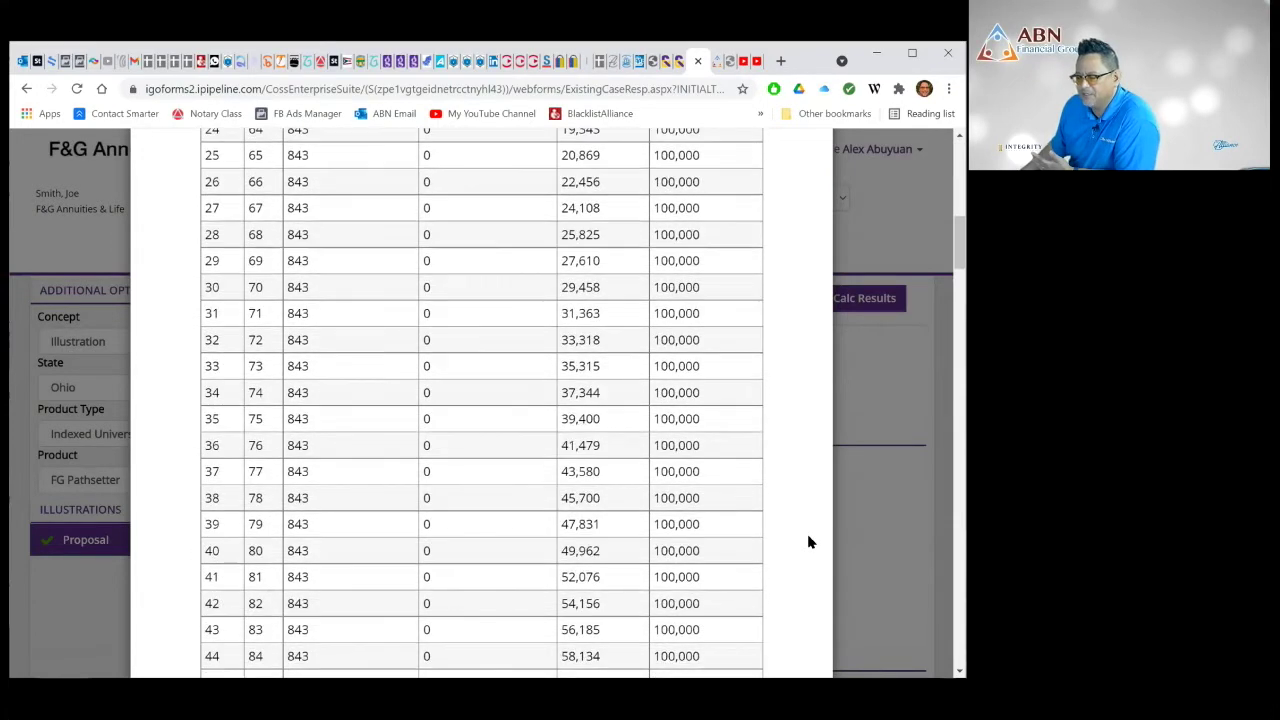
{"action": "scroll", "coordinate": [808, 542], "scroll_direction": "down", "scroll_amount": 8}
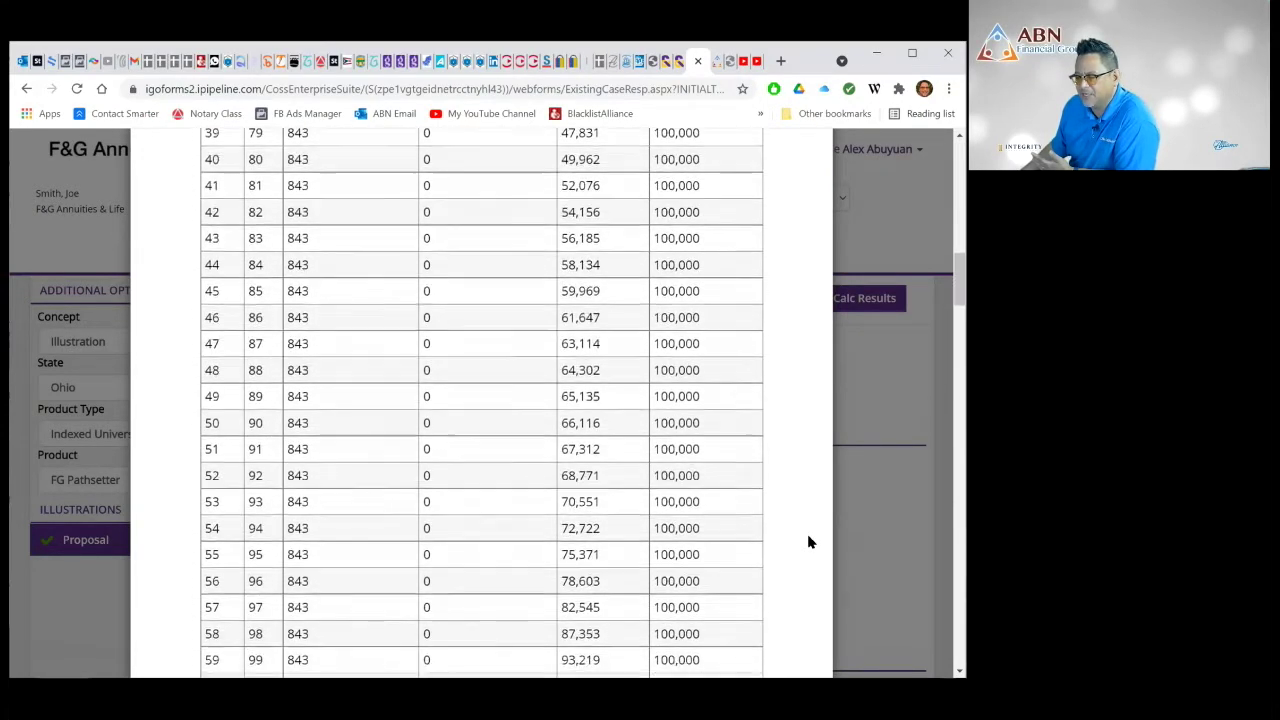
{"action": "scroll", "coordinate": [810, 542], "scroll_direction": "down", "scroll_amount": 5}
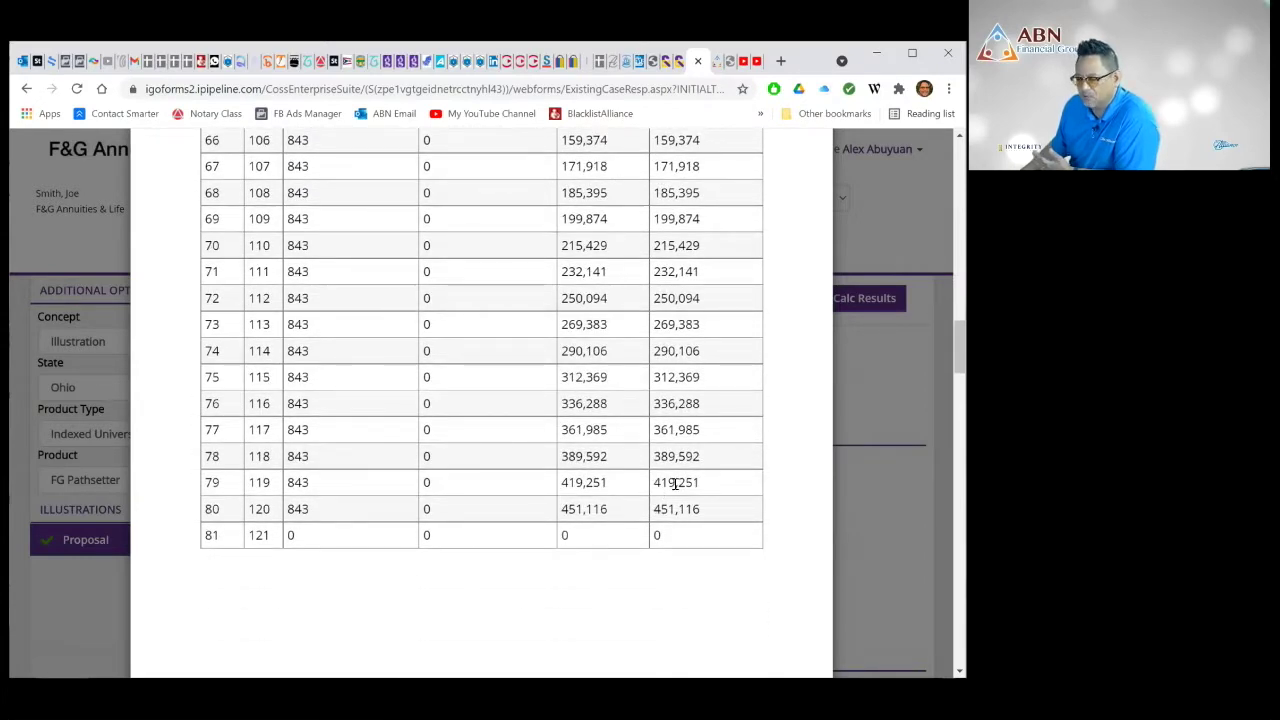
- Compare the cash value and death benefit columns of the policy summary in the years around and beyond age 100
{"action": "scroll", "coordinate": [839, 373], "scroll_direction": "up", "scroll_amount": 6}
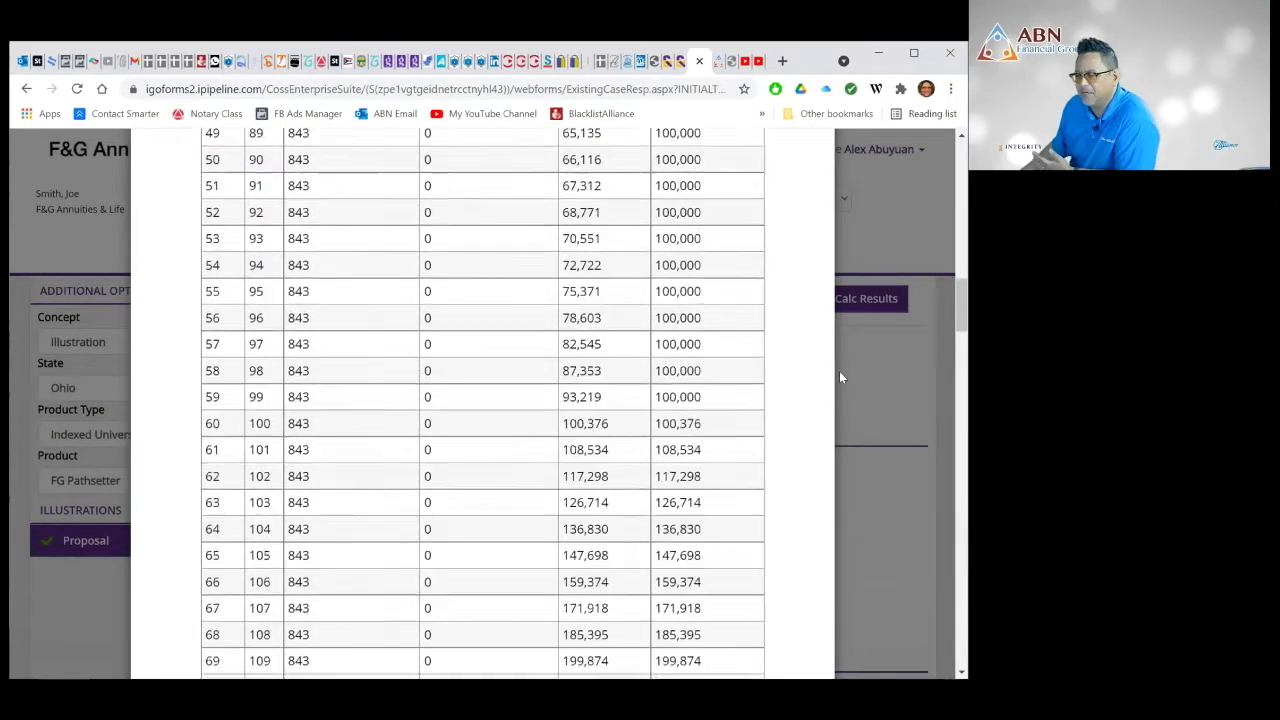
{"action": "scroll", "coordinate": [840, 377], "scroll_direction": "up", "scroll_amount": 3}
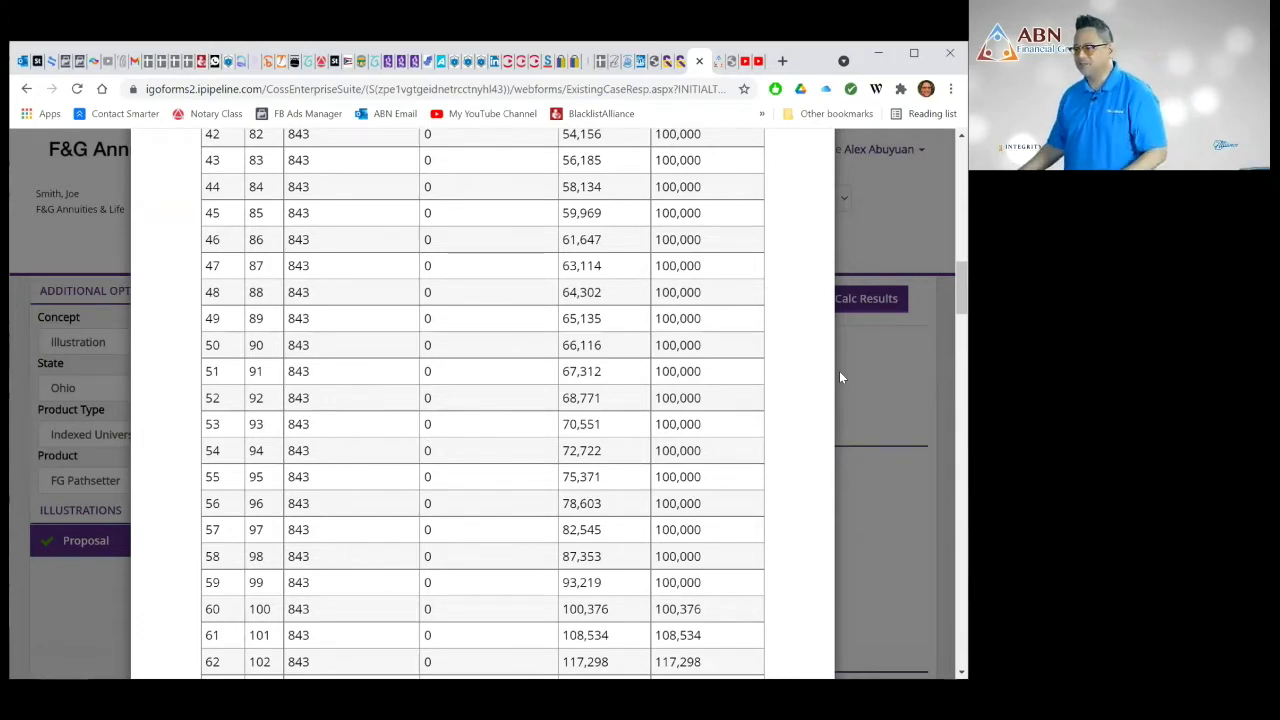
{"action": "scroll", "coordinate": [840, 377], "scroll_direction": "down", "scroll_amount": 3}
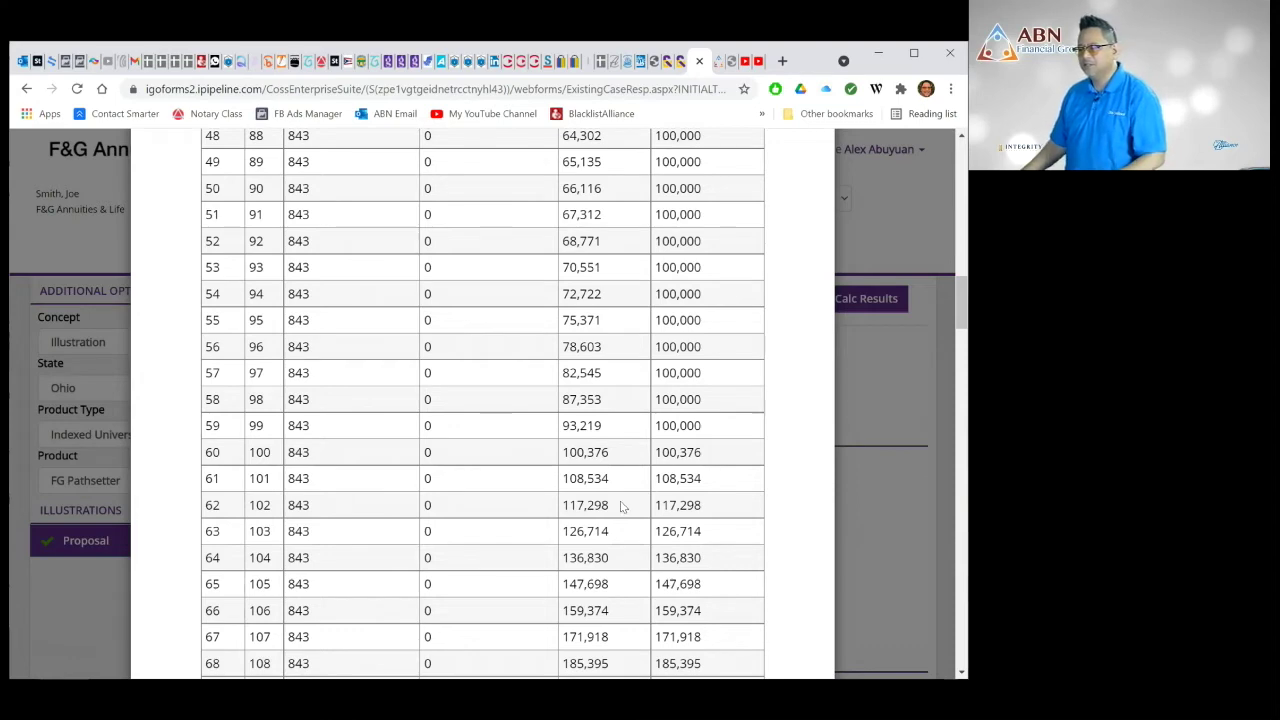
{"action": "scroll", "coordinate": [621, 507], "scroll_direction": "down", "scroll_amount": 1}
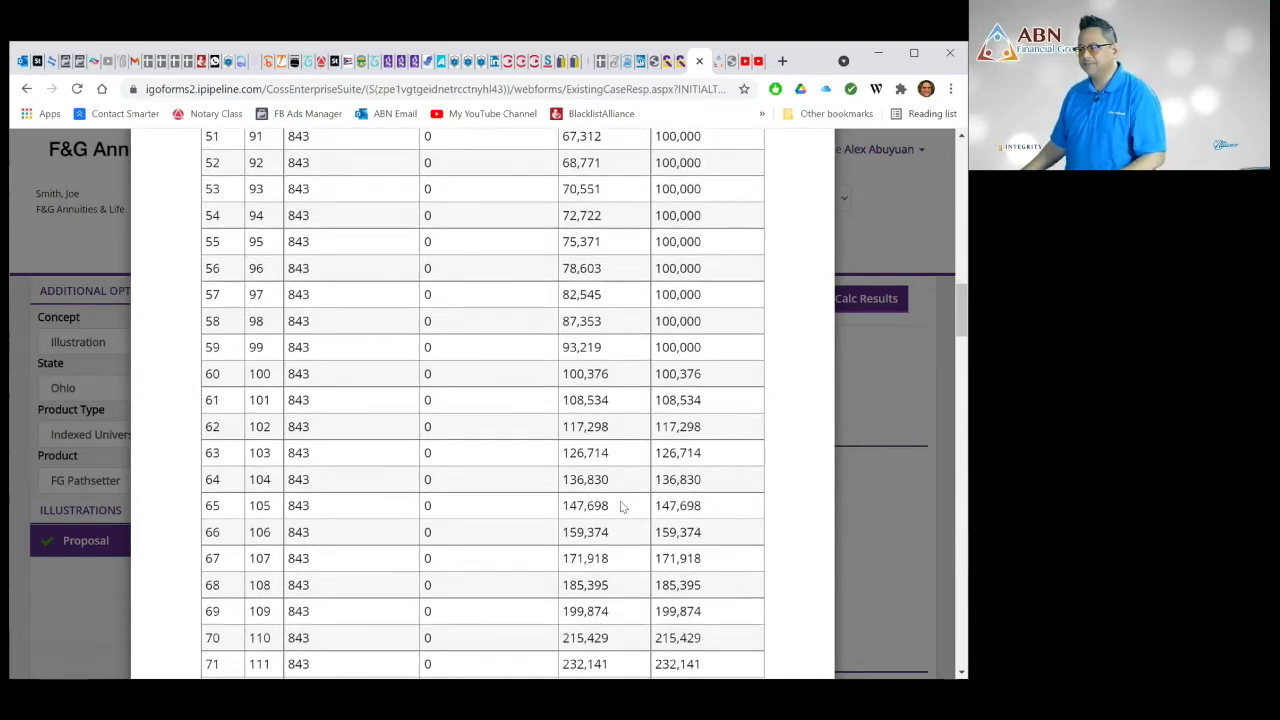
{"action": "scroll", "coordinate": [694, 557], "scroll_direction": "up", "scroll_amount": 3}
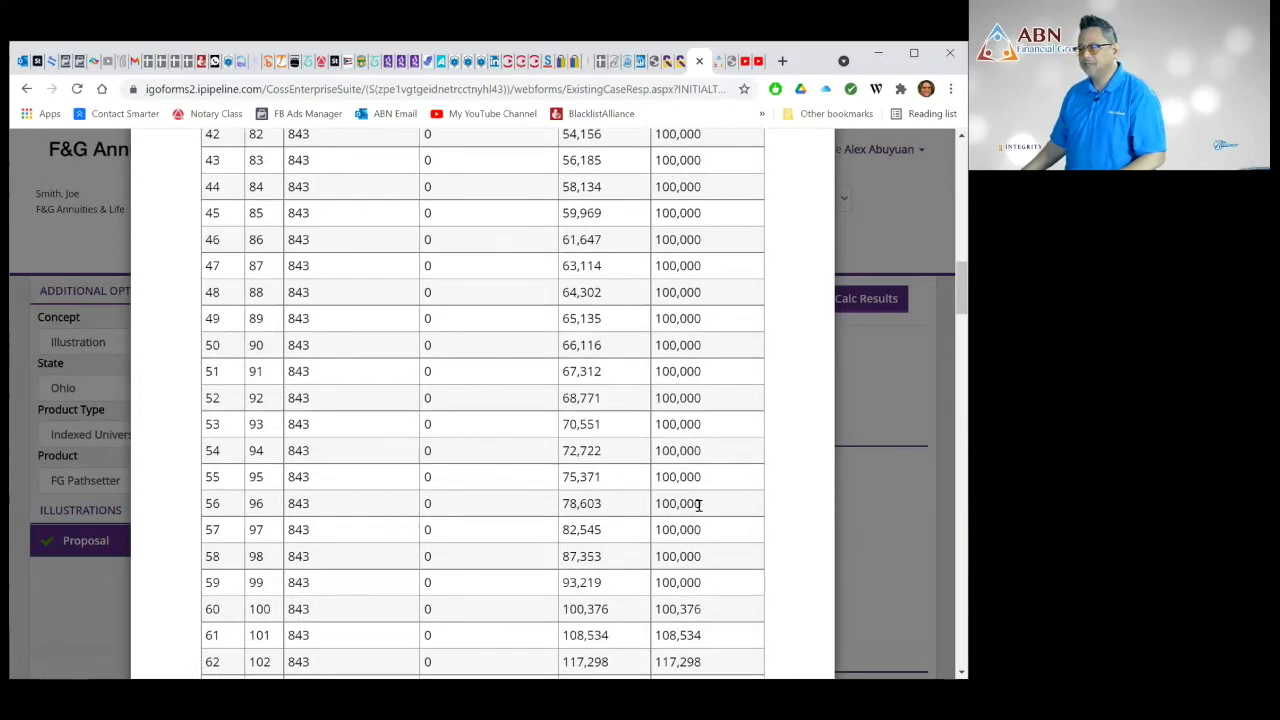
{"action": "scroll", "coordinate": [698, 505], "scroll_direction": "down", "scroll_amount": 4}
{"action": "scroll", "coordinate": [698, 505], "scroll_direction": "down", "scroll_amount": 1}
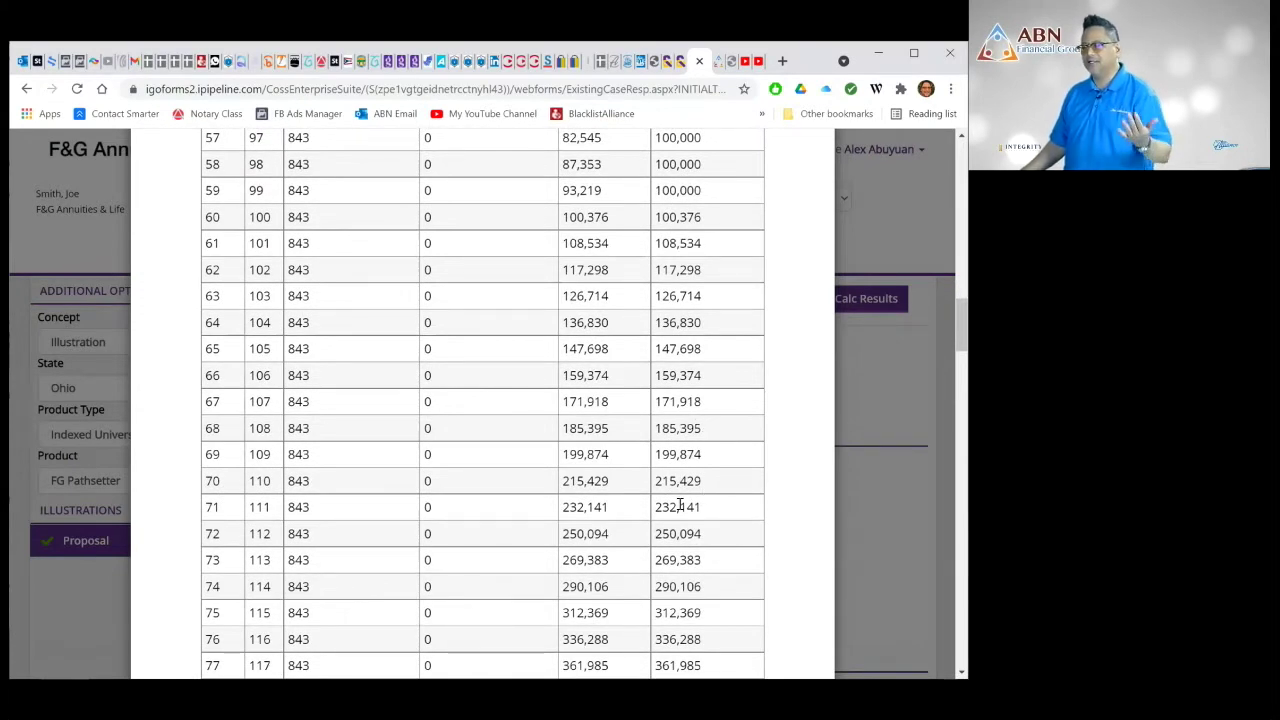
{"action": "scroll", "coordinate": [679, 507], "scroll_direction": "down", "scroll_amount": 3}
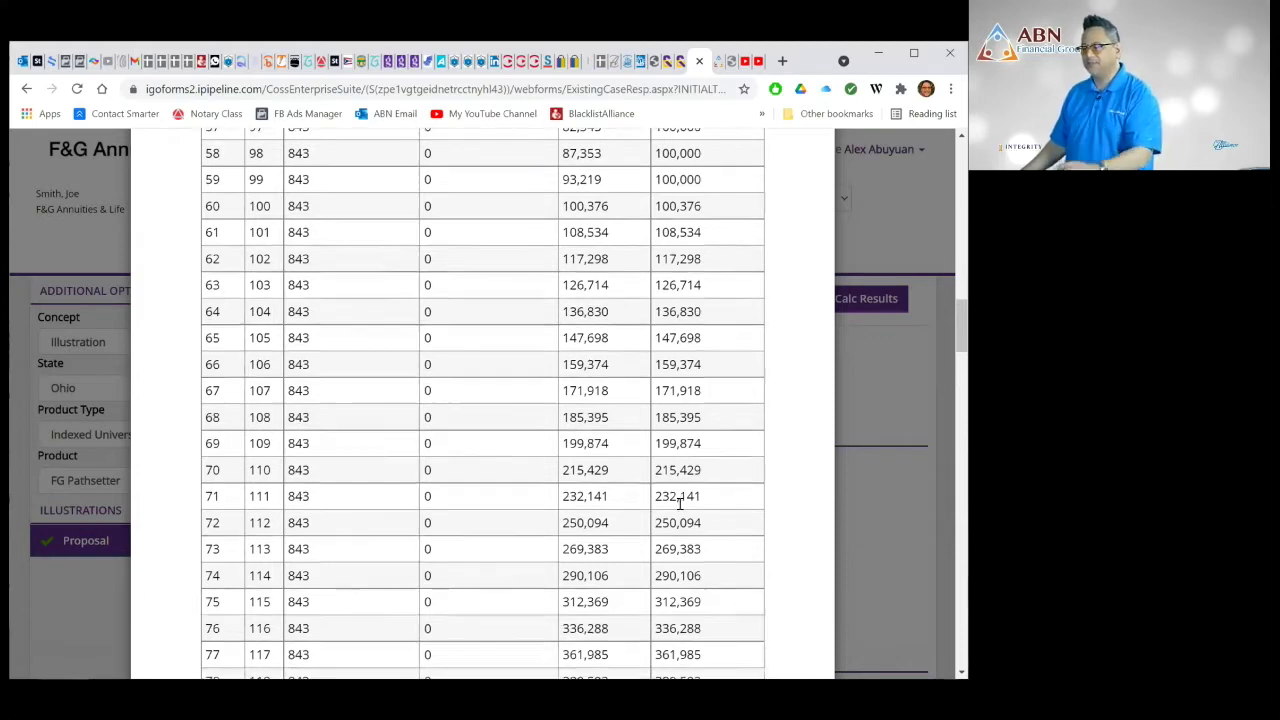
- Review the policy summary's cash value and death benefit for the early policy years, and close the calculated results
{"action": "scroll", "coordinate": [679, 503], "scroll_direction": "up", "scroll_amount": 1}
{"action": "scroll", "coordinate": [679, 505], "scroll_direction": "up", "scroll_amount": 15}
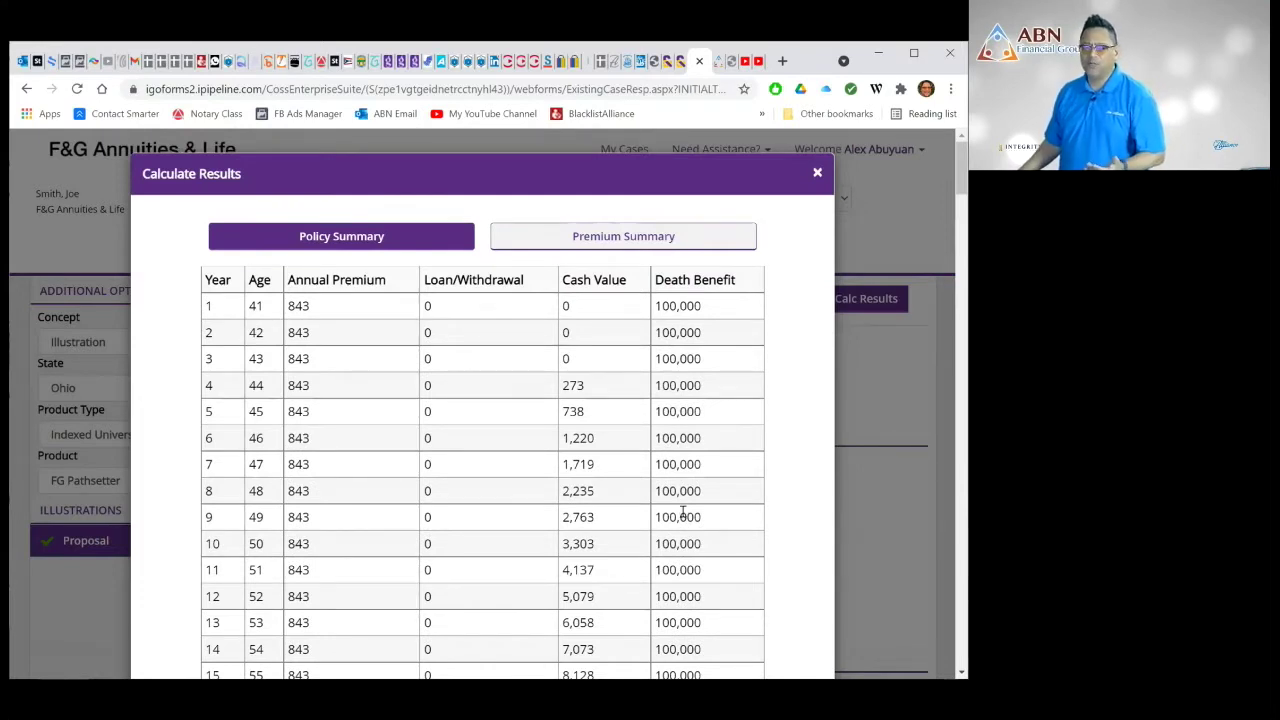
{"action": "scroll", "coordinate": [683, 513], "scroll_direction": "down", "scroll_amount": 3}
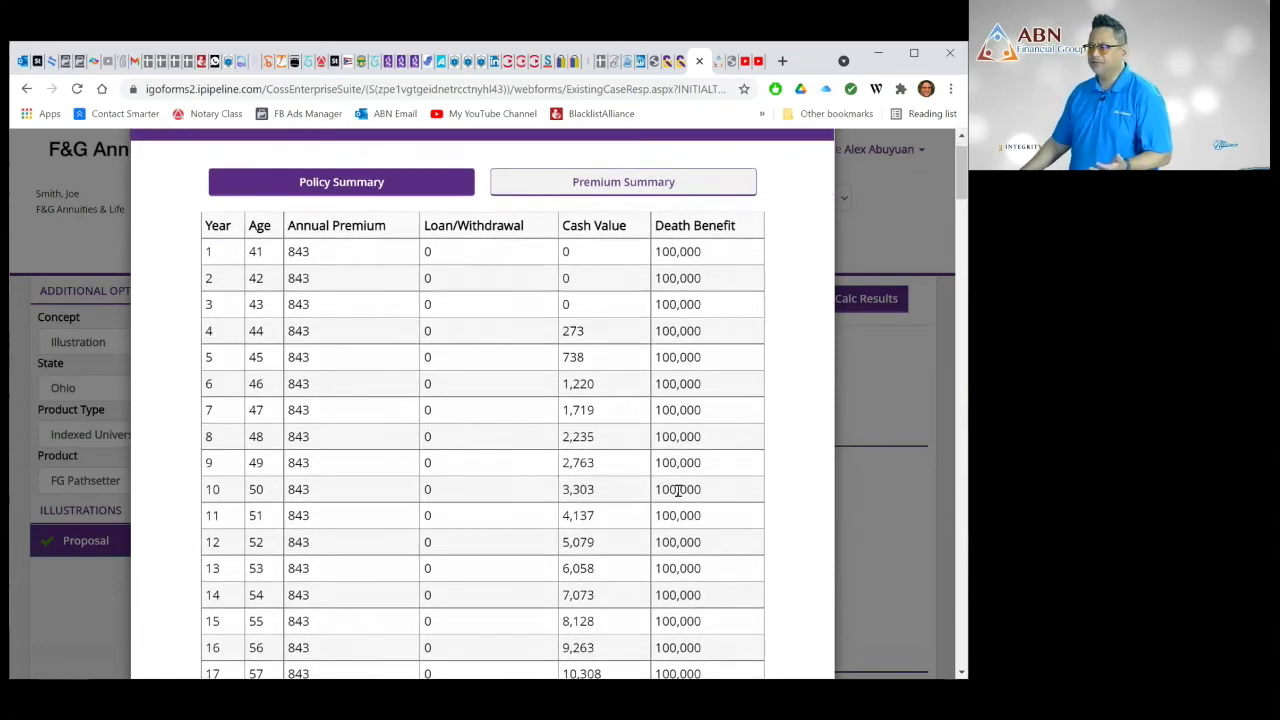
{"action": "scroll", "coordinate": [678, 490], "scroll_direction": "down", "scroll_amount": 2}
{"action": "scroll", "coordinate": [678, 490], "scroll_direction": "up", "scroll_amount": 5}
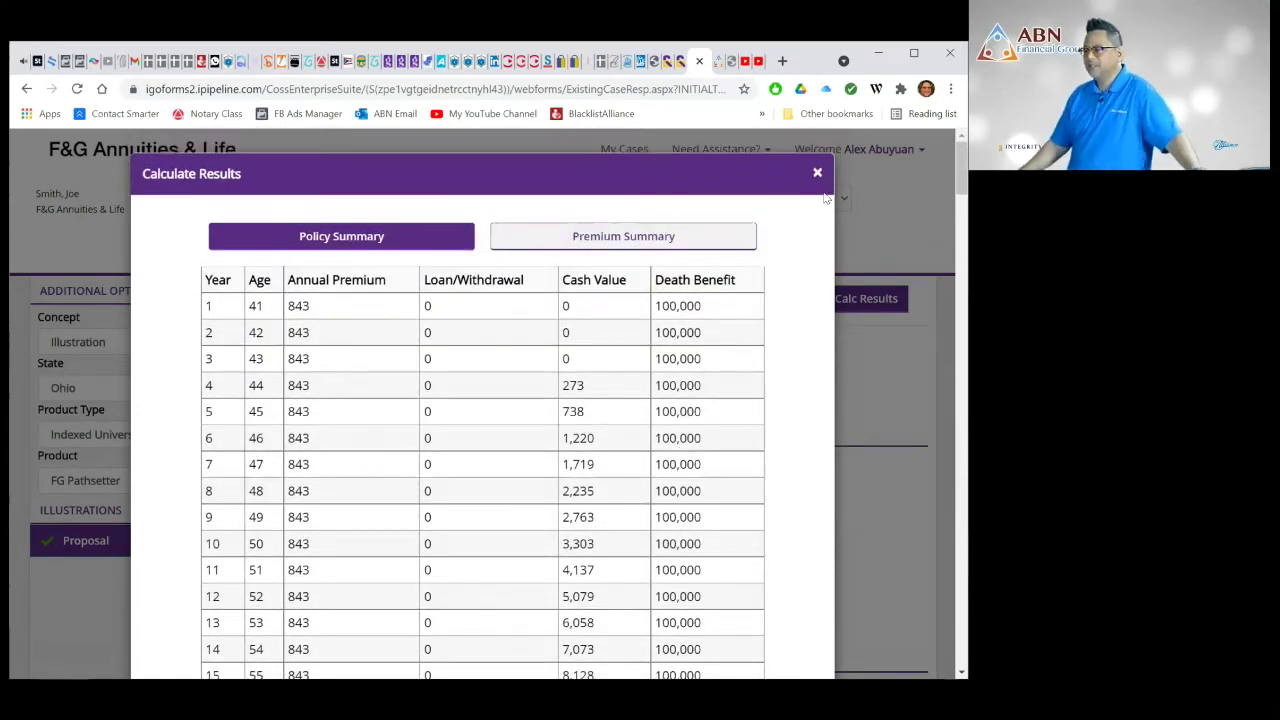
{"action": "left_click", "coordinate": [817, 176]}
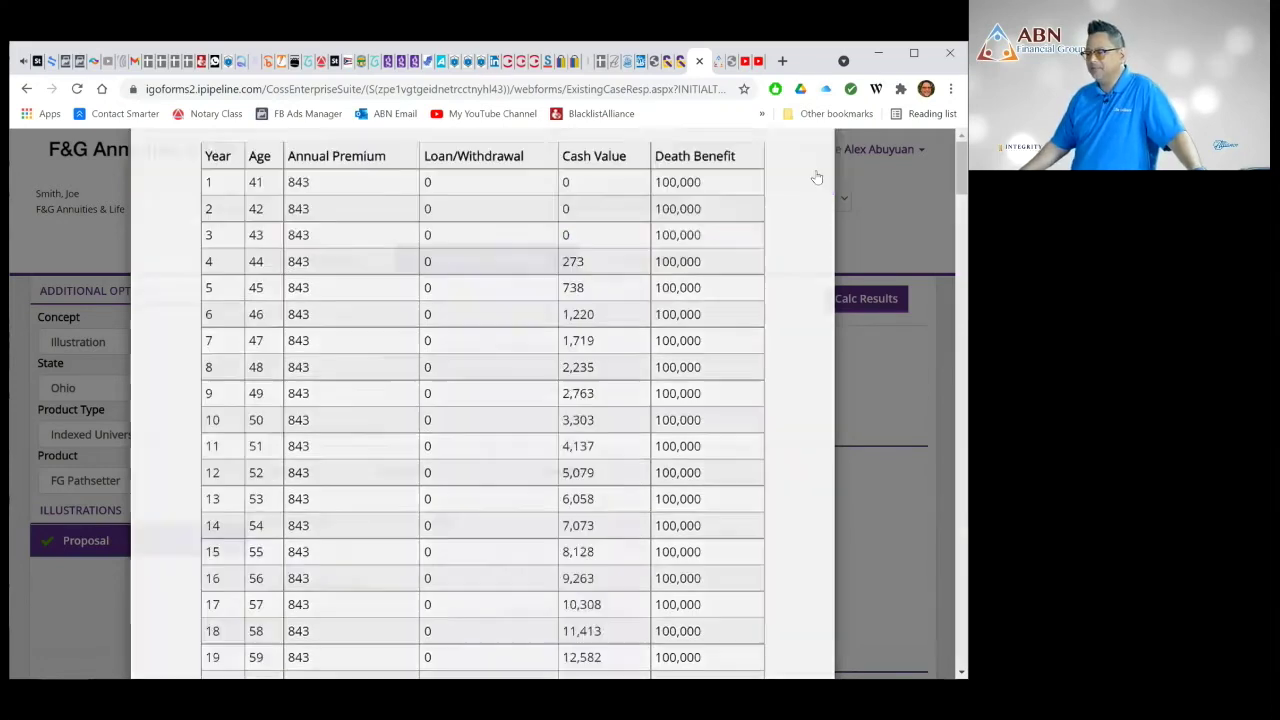
- Generate the printable illustration and go to the first Tabular Detail table on page 8
{"action": "left_click", "coordinate": [486, 378]}
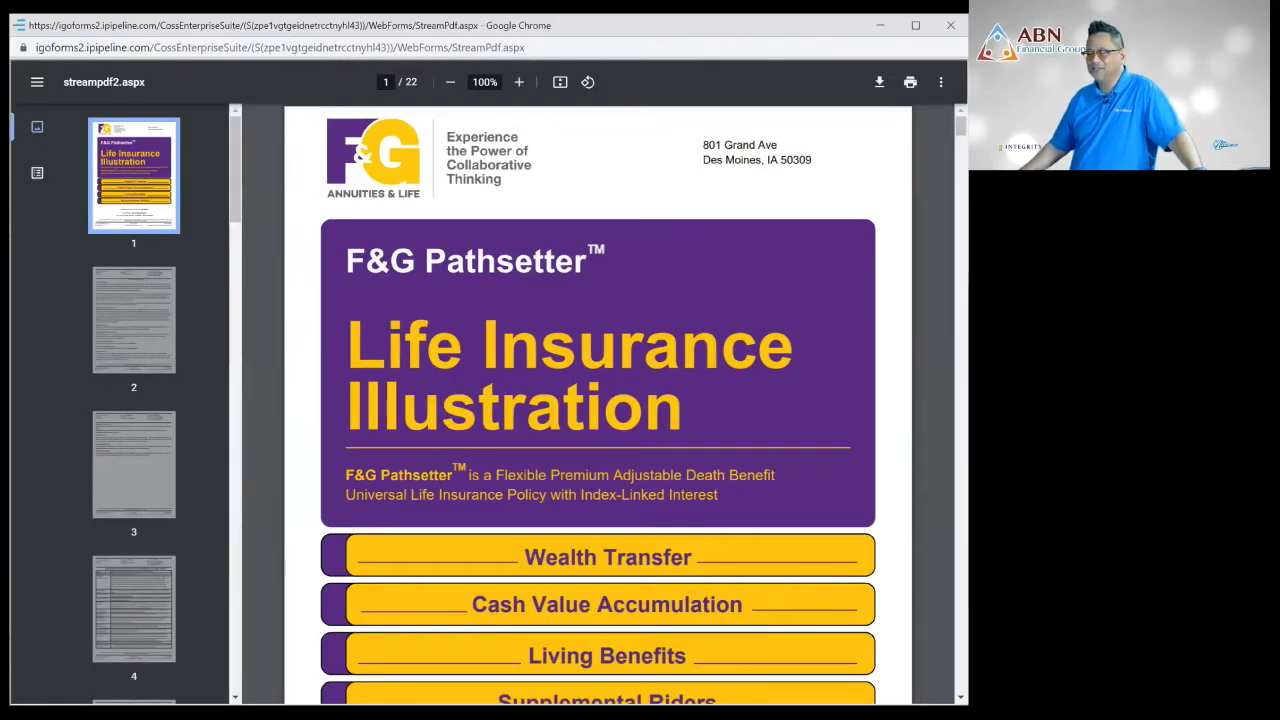
{"action": "scroll", "coordinate": [587, 425], "scroll_direction": "down", "scroll_amount": 20}
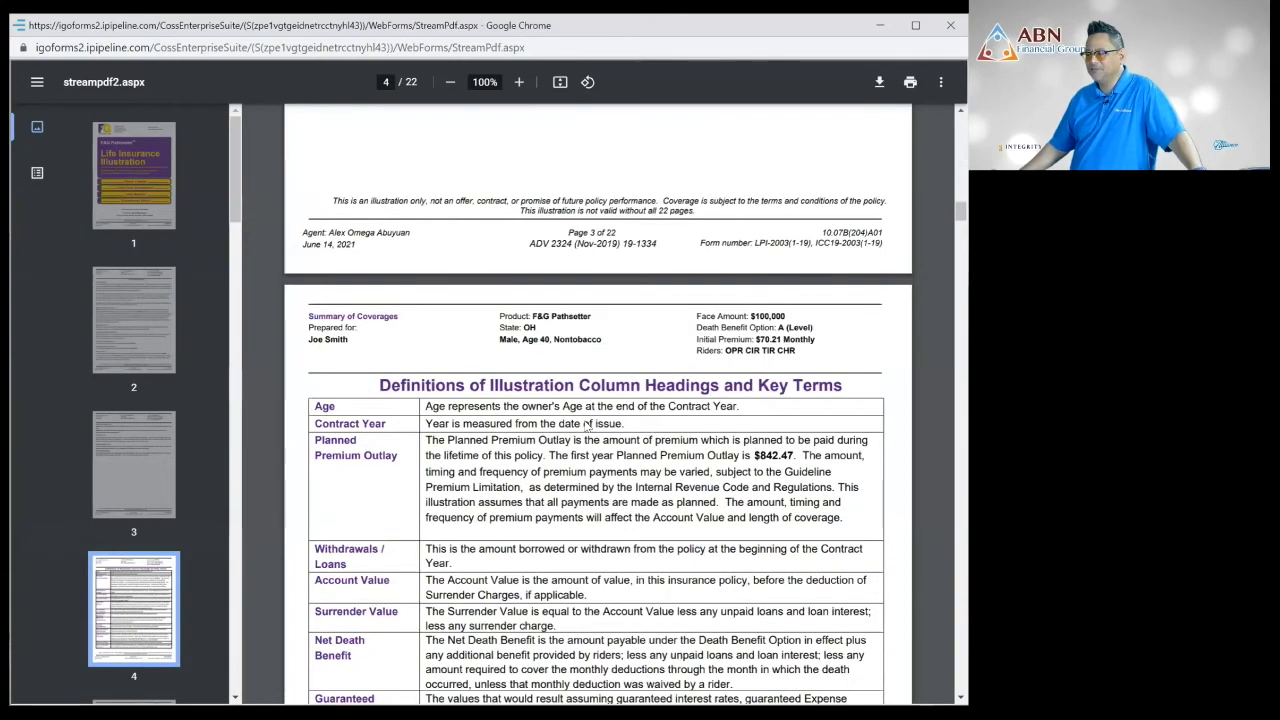
{"action": "scroll", "coordinate": [587, 425], "scroll_direction": "down", "scroll_amount": 20}
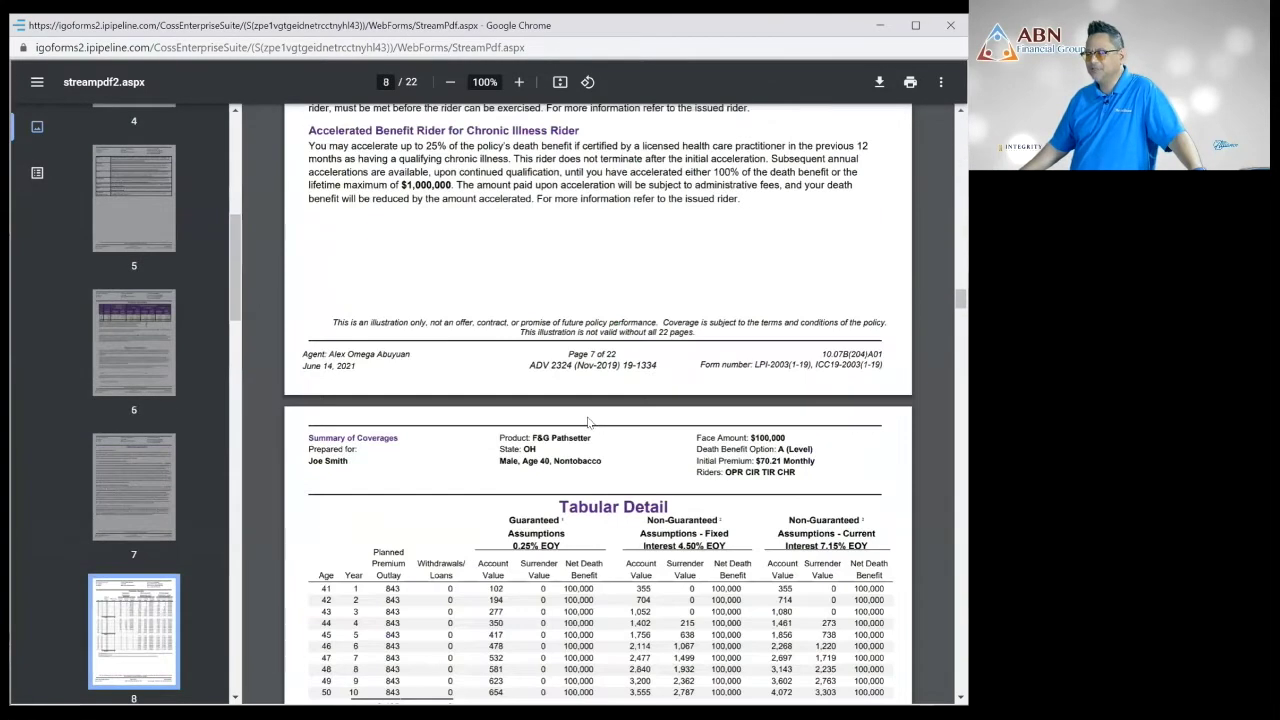
{"action": "scroll", "coordinate": [588, 422], "scroll_direction": "down", "scroll_amount": 3}
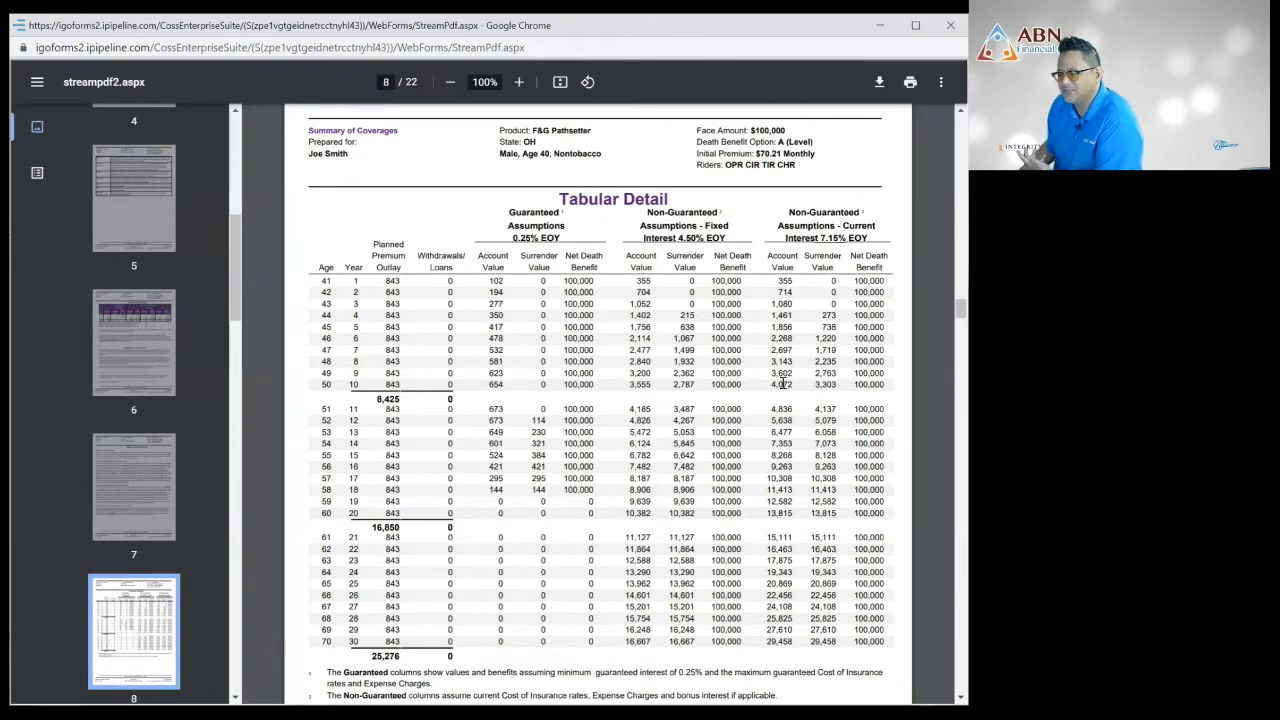
- Compare the cumulative planned premium outlay with the non-guaranteed current account value at years 10, 20 and 30, highlighting the figures
{"action": "mouse_move", "coordinate": [790, 383]}
{"action": "left_mouse_down"}
{"action": "mouse_move", "coordinate": [769, 385]}
{"action": "mouse_move", "coordinate": [793, 384]}
{"action": "left_mouse_up"}
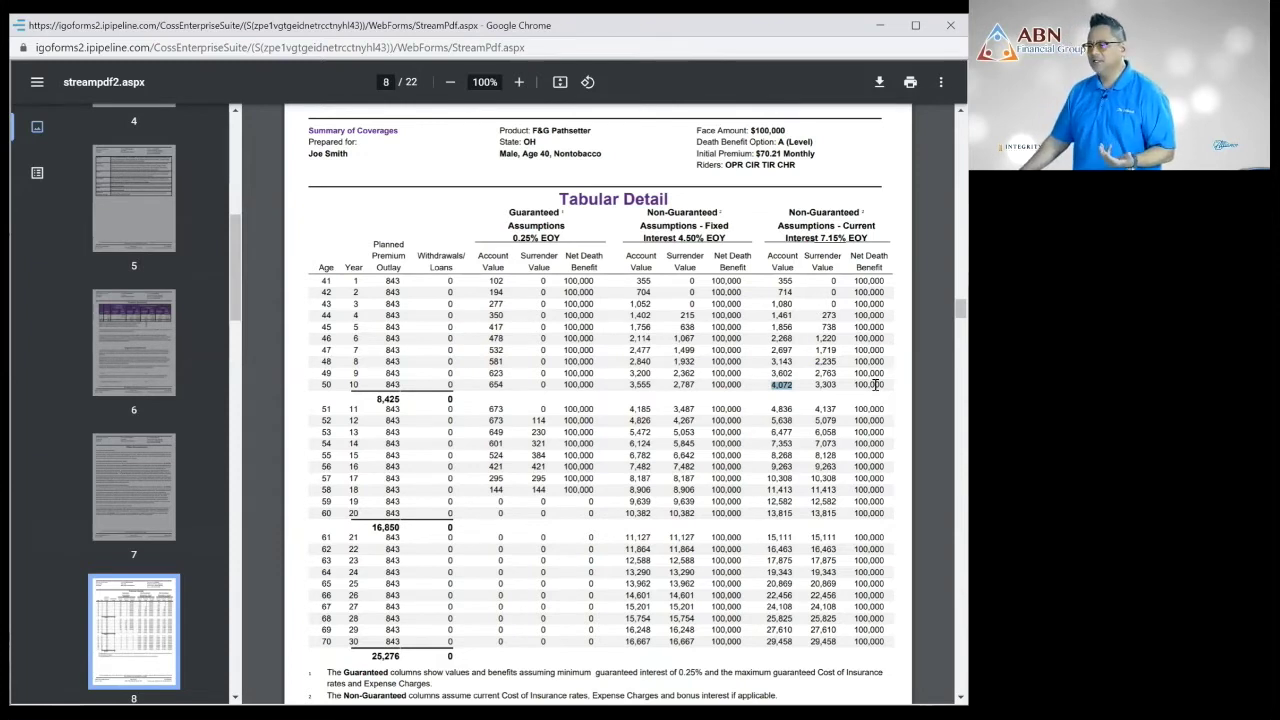
{"action": "left_click", "coordinate": [777, 385]}
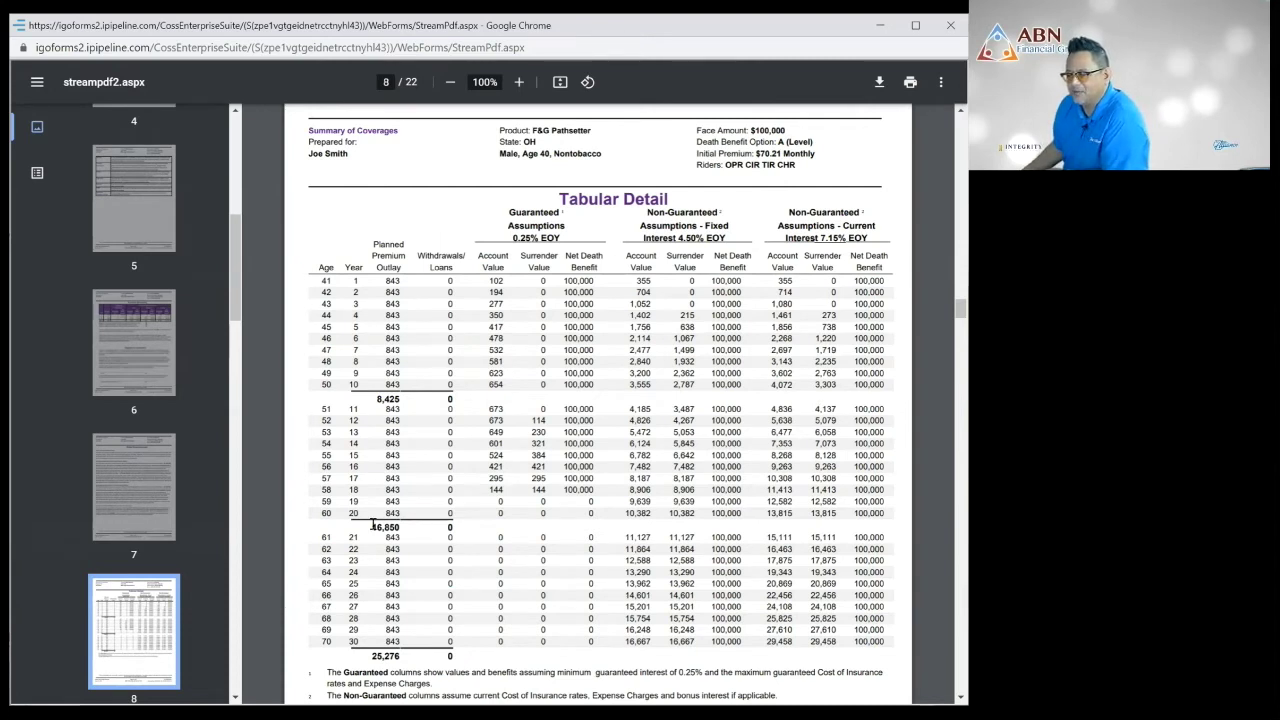
{"action": "left_click_drag", "start_coordinate": [401, 530], "coordinate": [370, 534]}
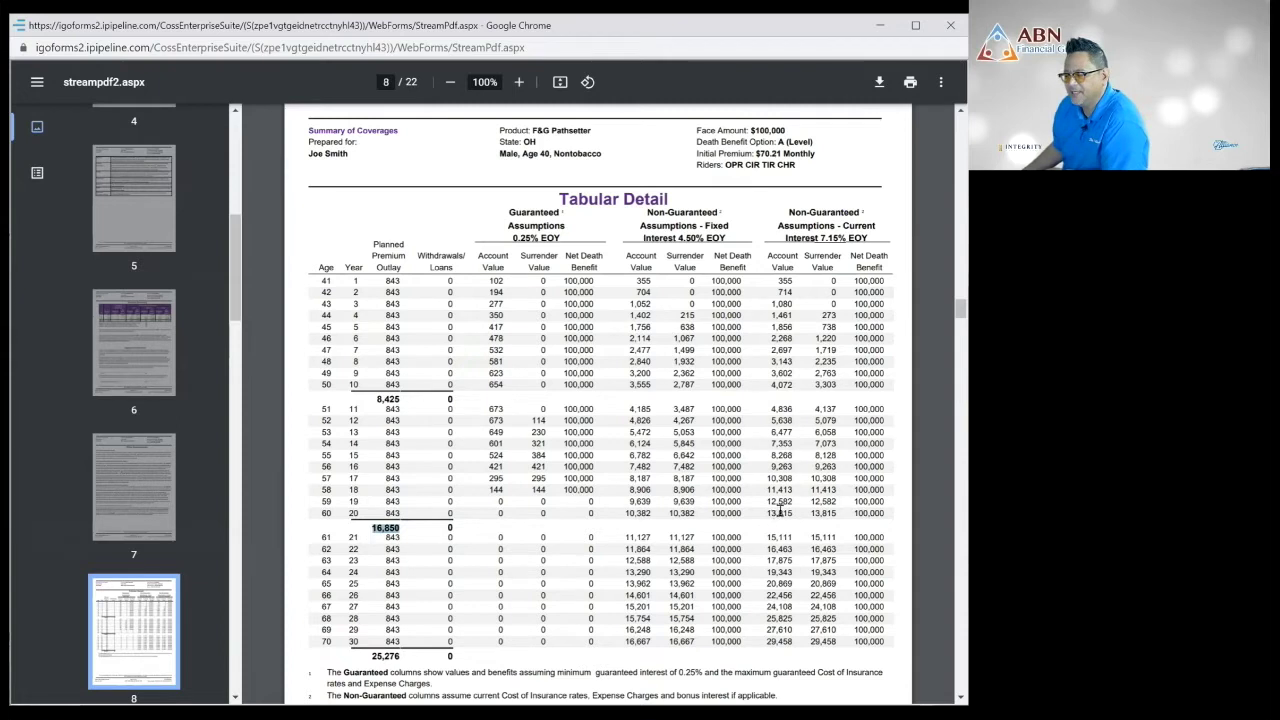
{"action": "left_click_drag", "start_coordinate": [793, 513], "coordinate": [768, 513]}
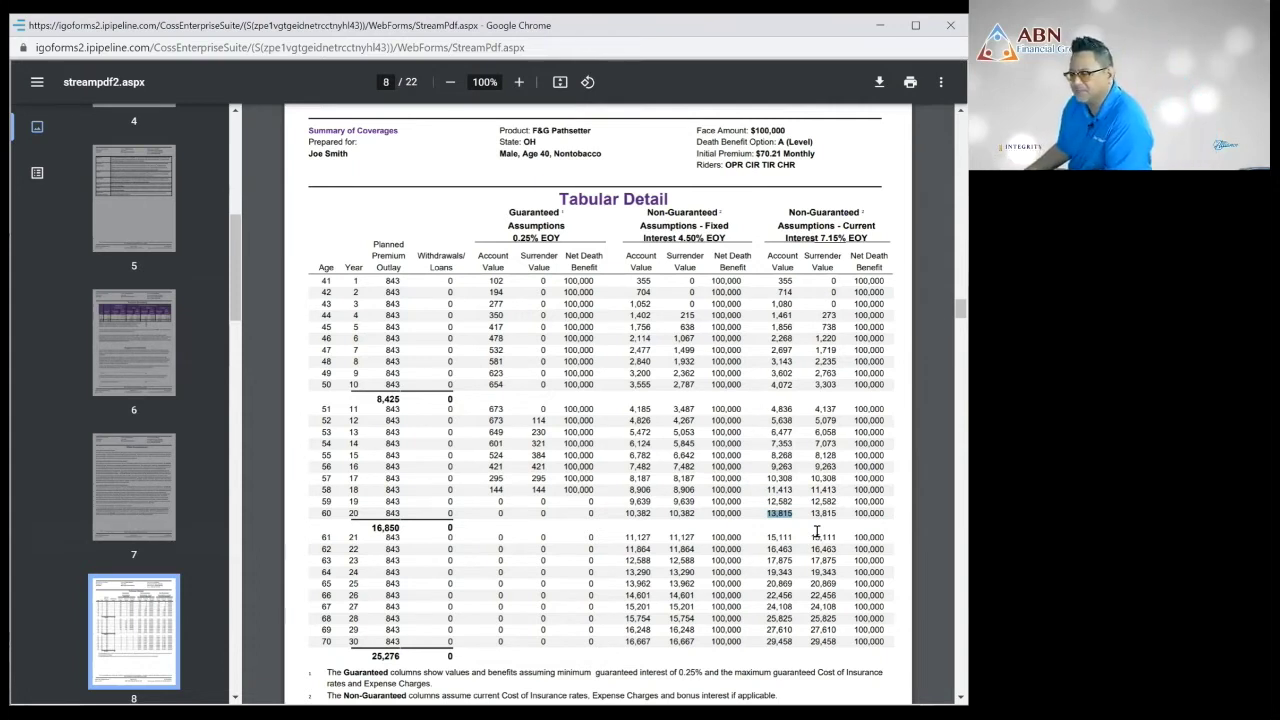
{"action": "left_click", "coordinate": [785, 645]}
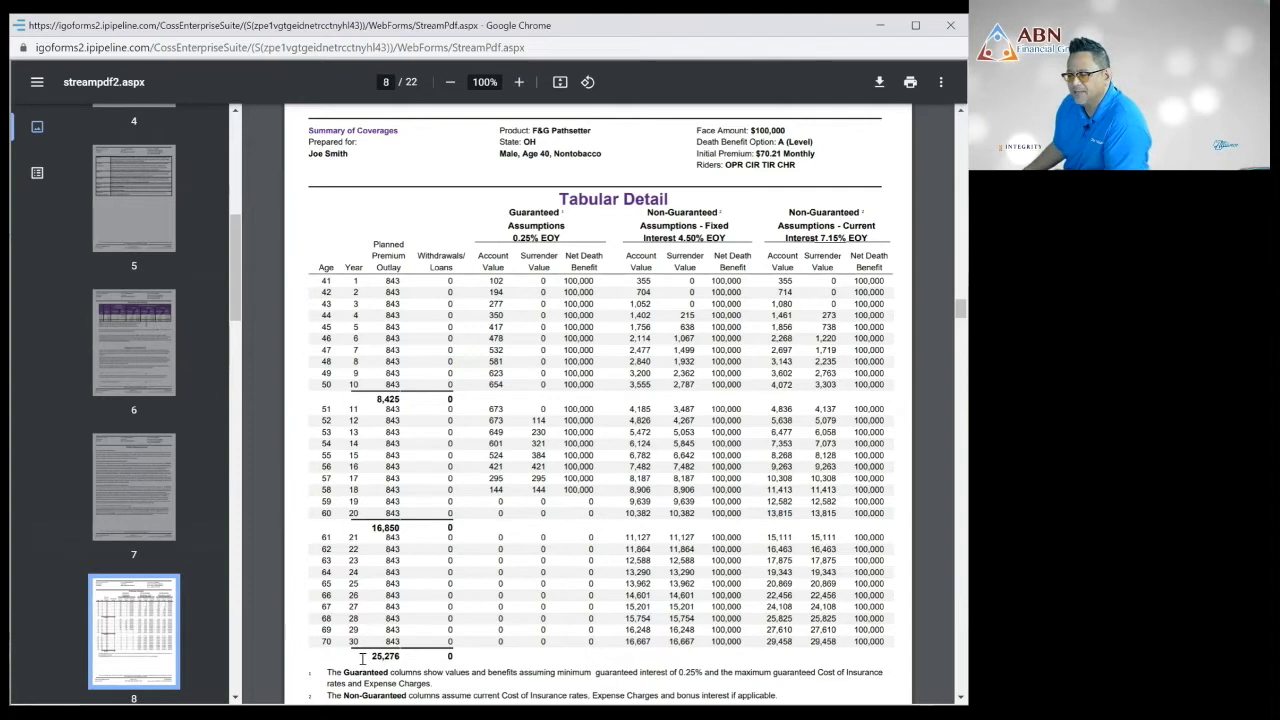
{"action": "mouse_move", "coordinate": [363, 660]}
{"action": "left_mouse_down"}
{"action": "mouse_move", "coordinate": [421, 656]}
{"action": "mouse_move", "coordinate": [367, 666]}
{"action": "mouse_move", "coordinate": [378, 656]}
{"action": "left_mouse_up"}
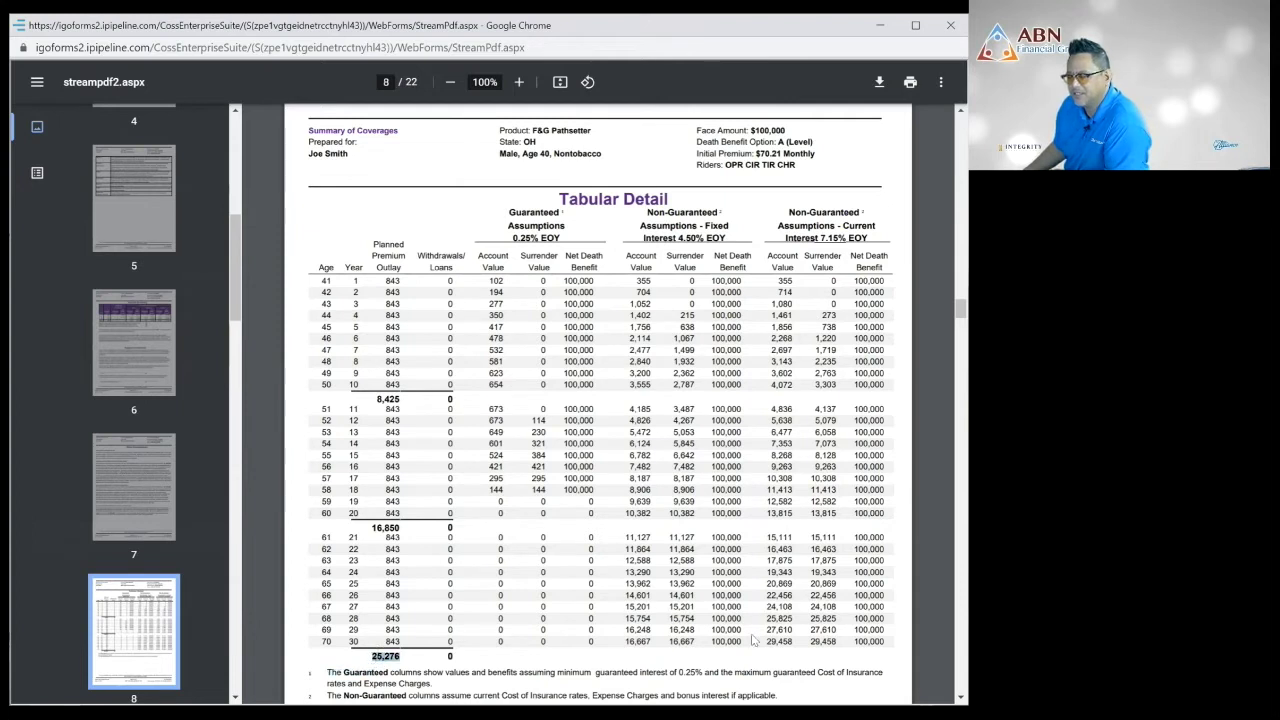
{"action": "left_click_drag", "start_coordinate": [760, 641], "coordinate": [797, 638]}
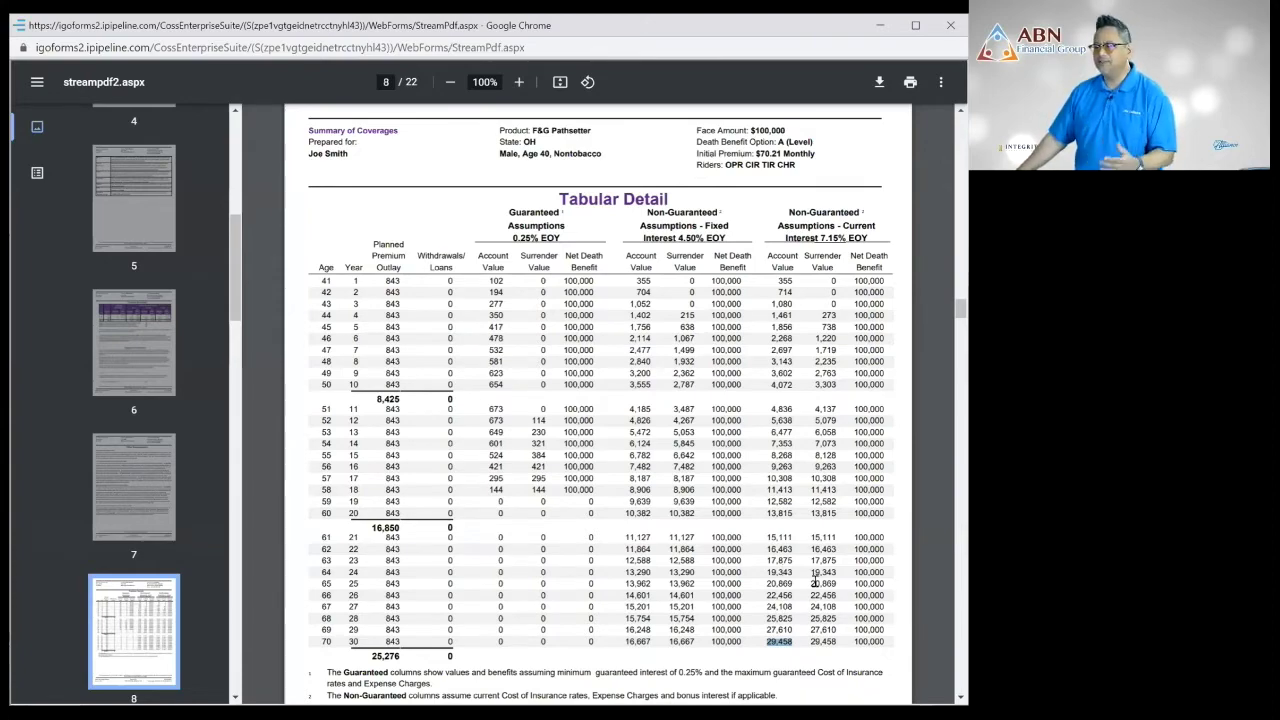
- Examine the Tabular Detail values for ages 71 to 100 on page 9, and look back at the illustration's signature statement
{"action": "scroll", "coordinate": [815, 580], "scroll_direction": "down", "scroll_amount": 9}
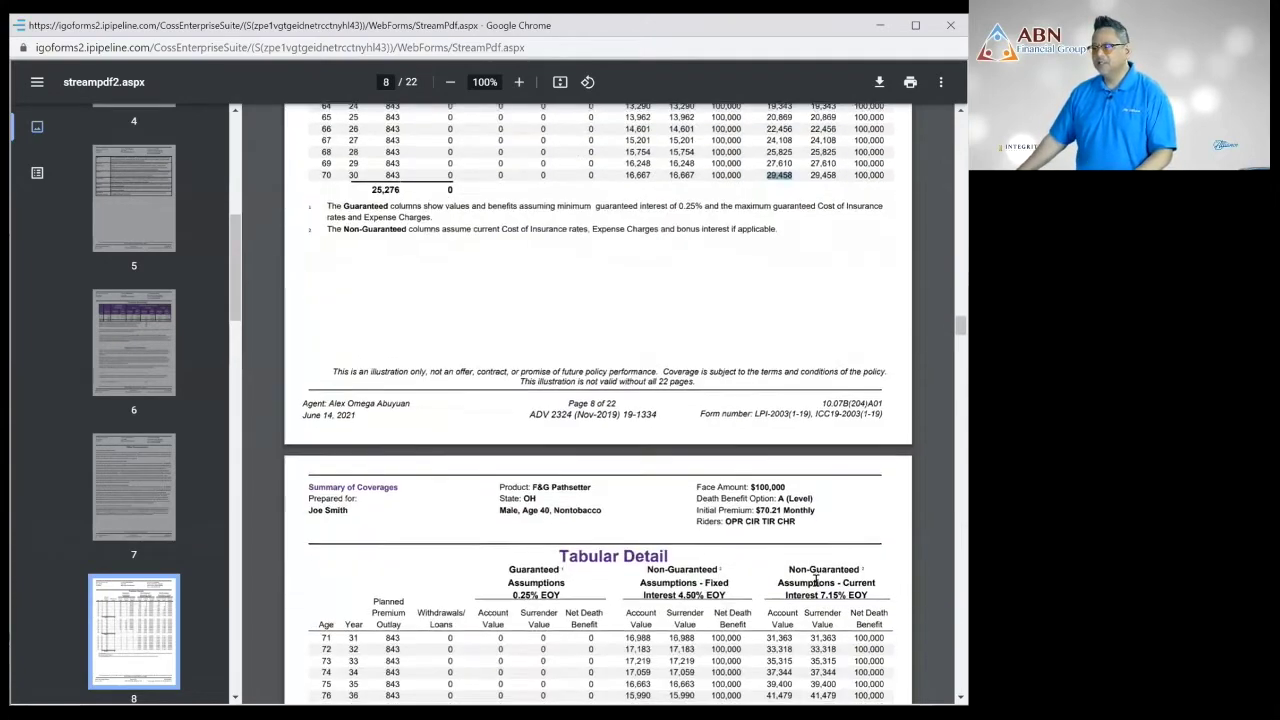
{"action": "scroll", "coordinate": [815, 580], "scroll_direction": "up", "scroll_amount": 3}
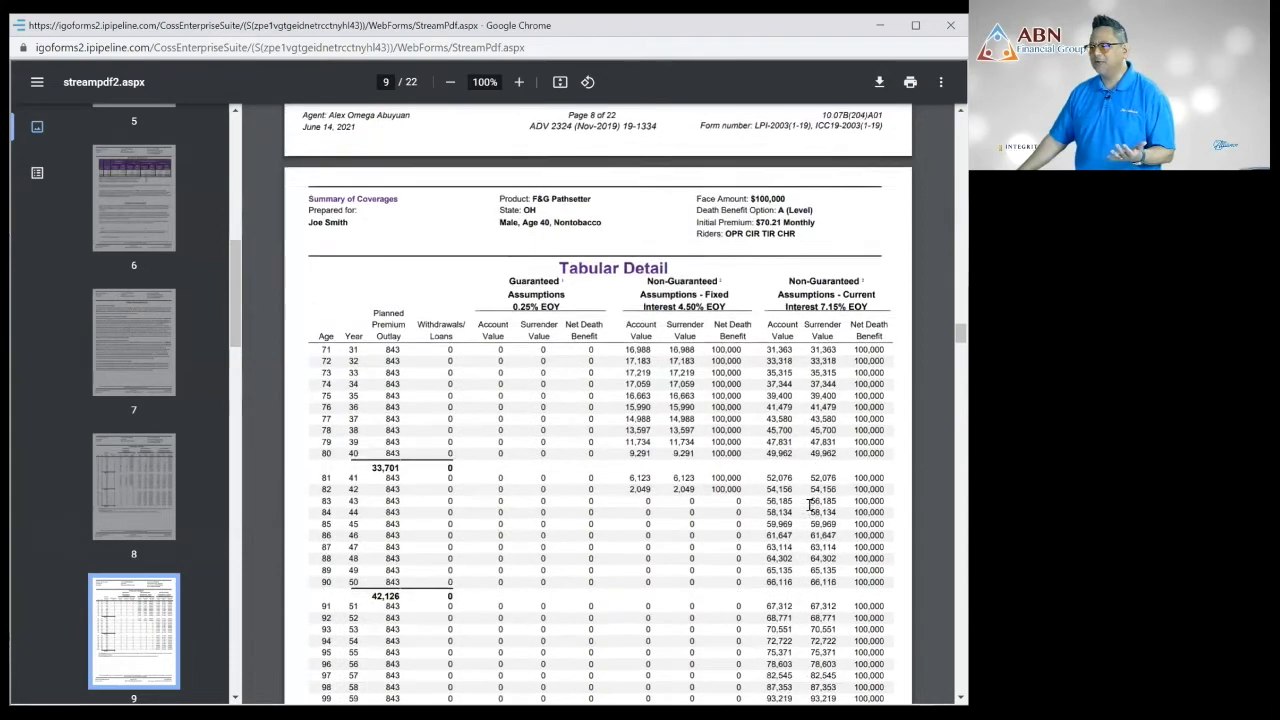
{"action": "scroll", "coordinate": [447, 453], "scroll_direction": "down", "scroll_amount": 1}
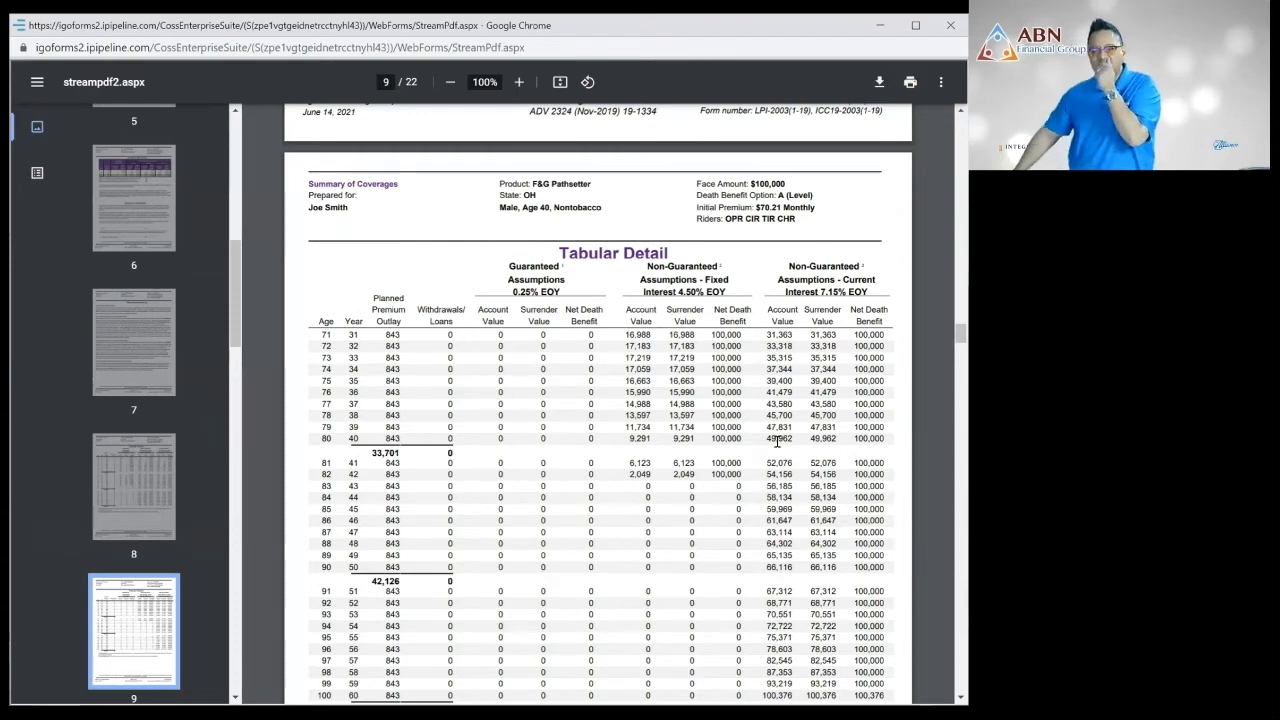
{"action": "scroll", "coordinate": [777, 441], "scroll_direction": "up", "scroll_amount": 15}
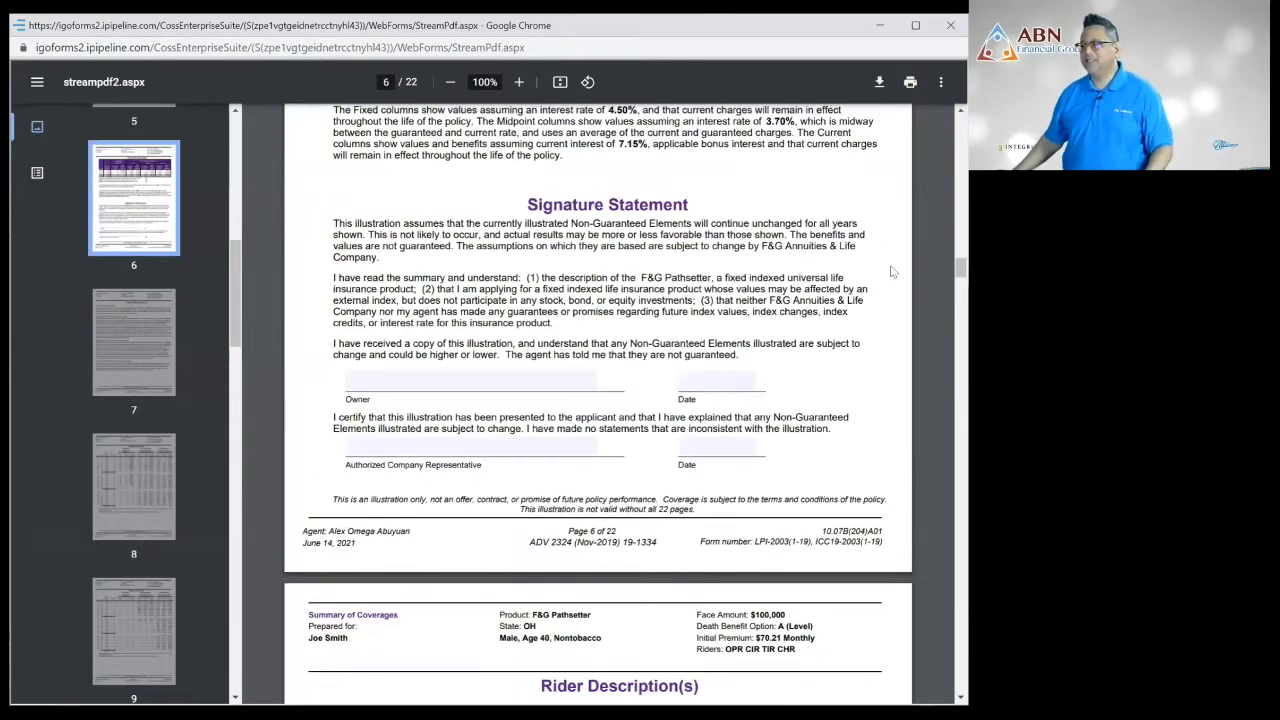
{"action": "scroll", "coordinate": [895, 272], "scroll_direction": "down", "scroll_amount": 9}
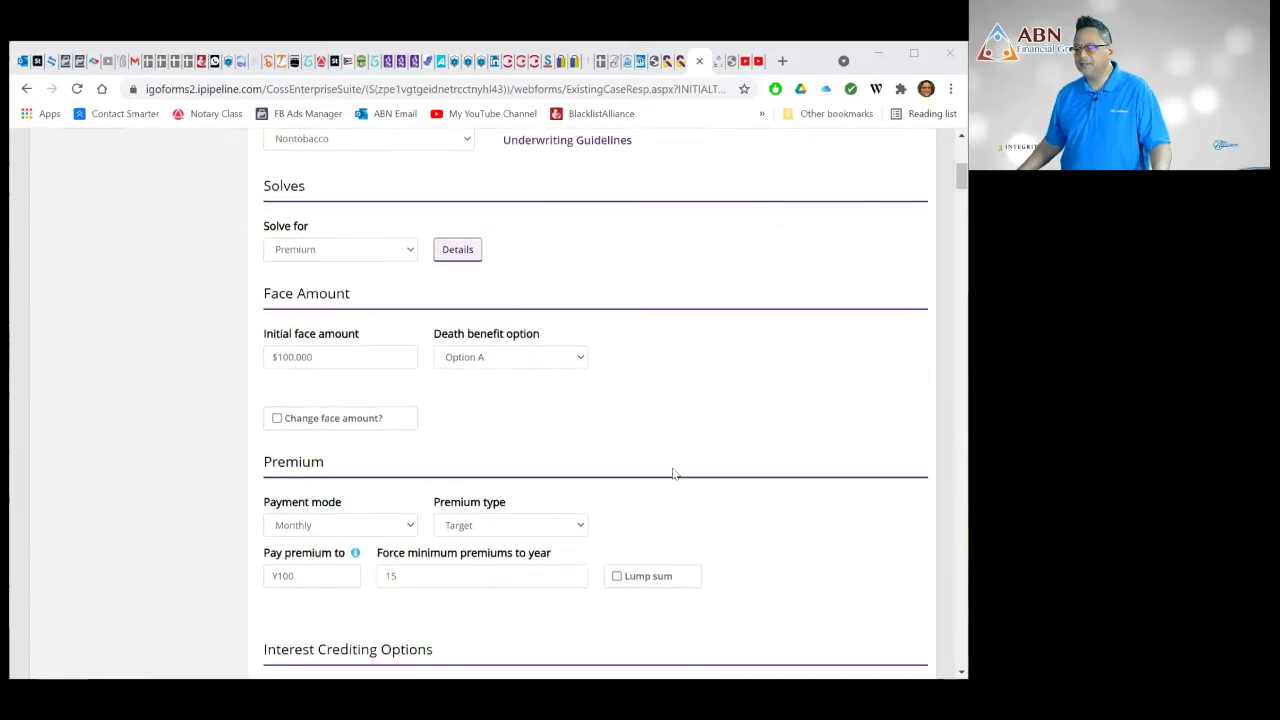
- Set the illustration's premiums to be paid to A65 in the Premium section
{"action": "scroll", "coordinate": [673, 474], "scroll_direction": "down", "scroll_amount": 2}
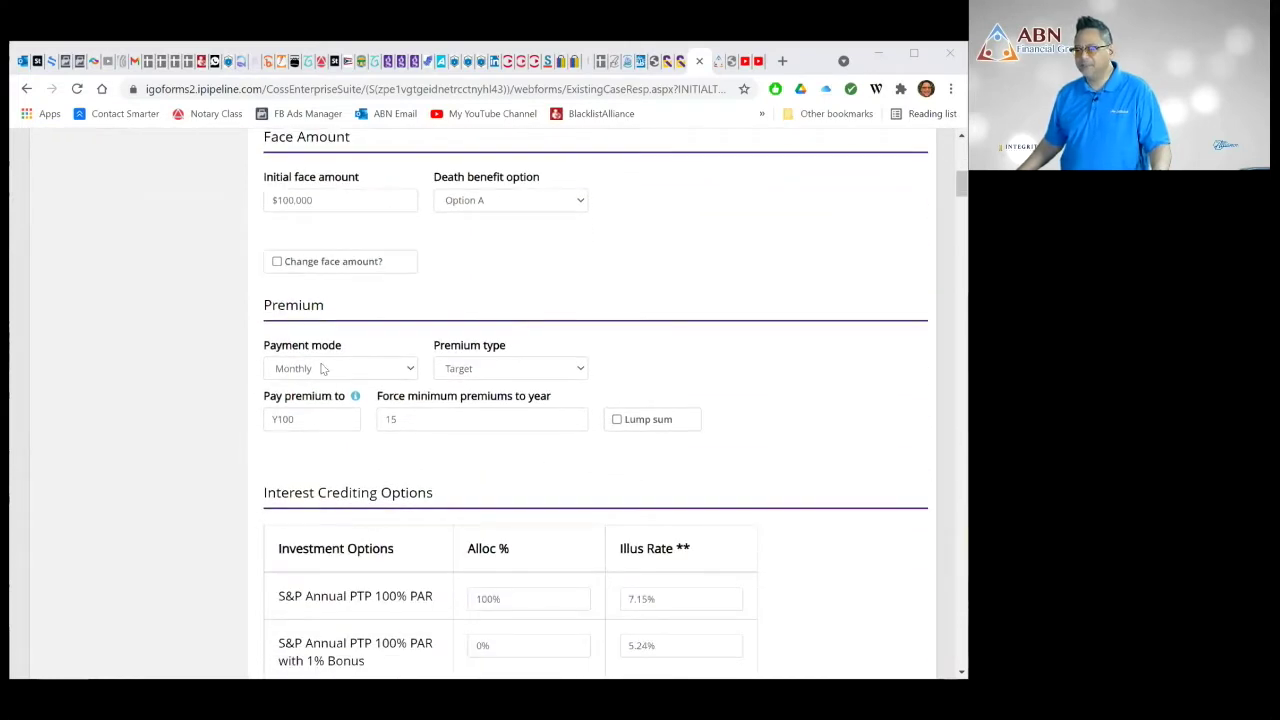
{"action": "left_click_drag", "start_coordinate": [302, 419], "coordinate": [207, 416]}
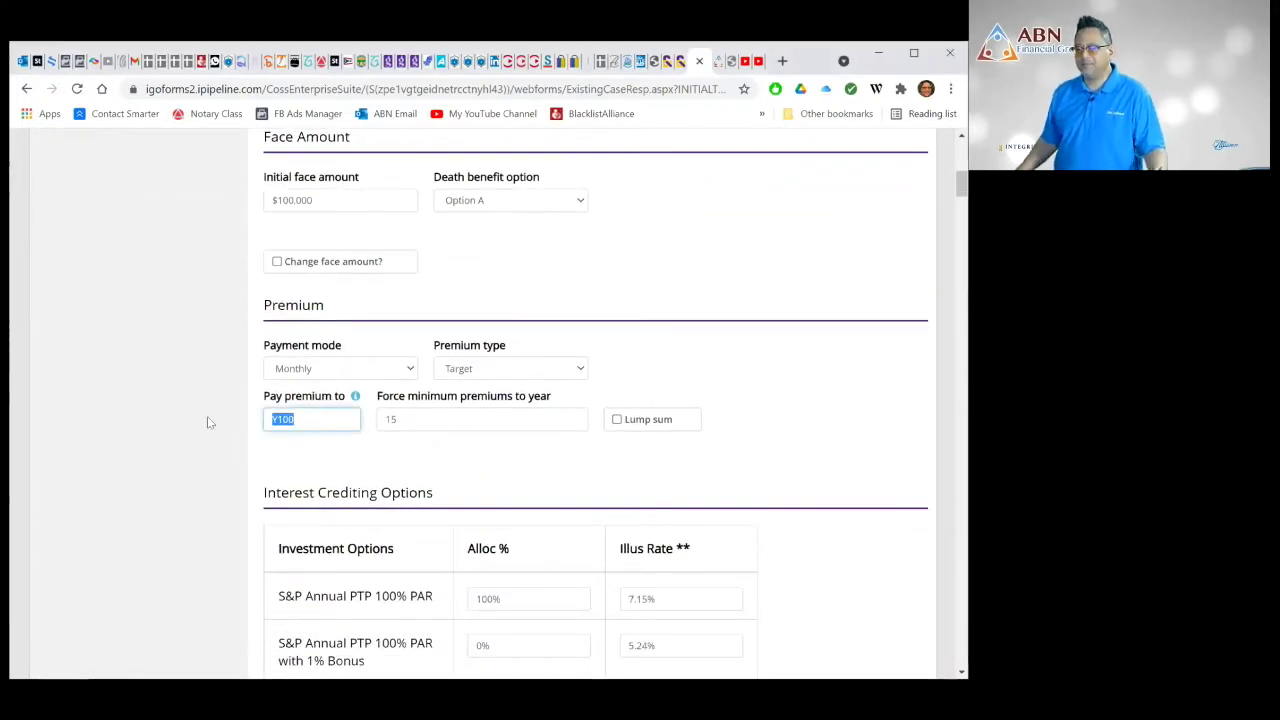
{"action": "type", "text": "A65"}
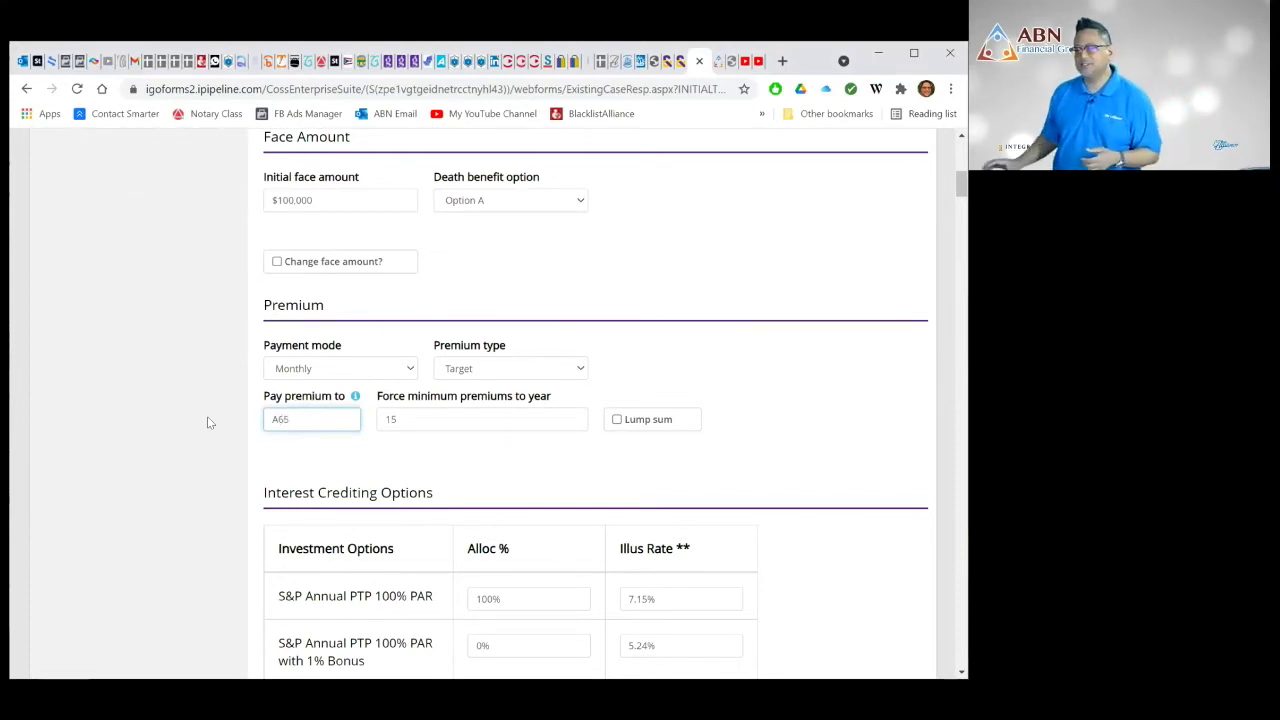
{"action": "left_click", "coordinate": [623, 482]}
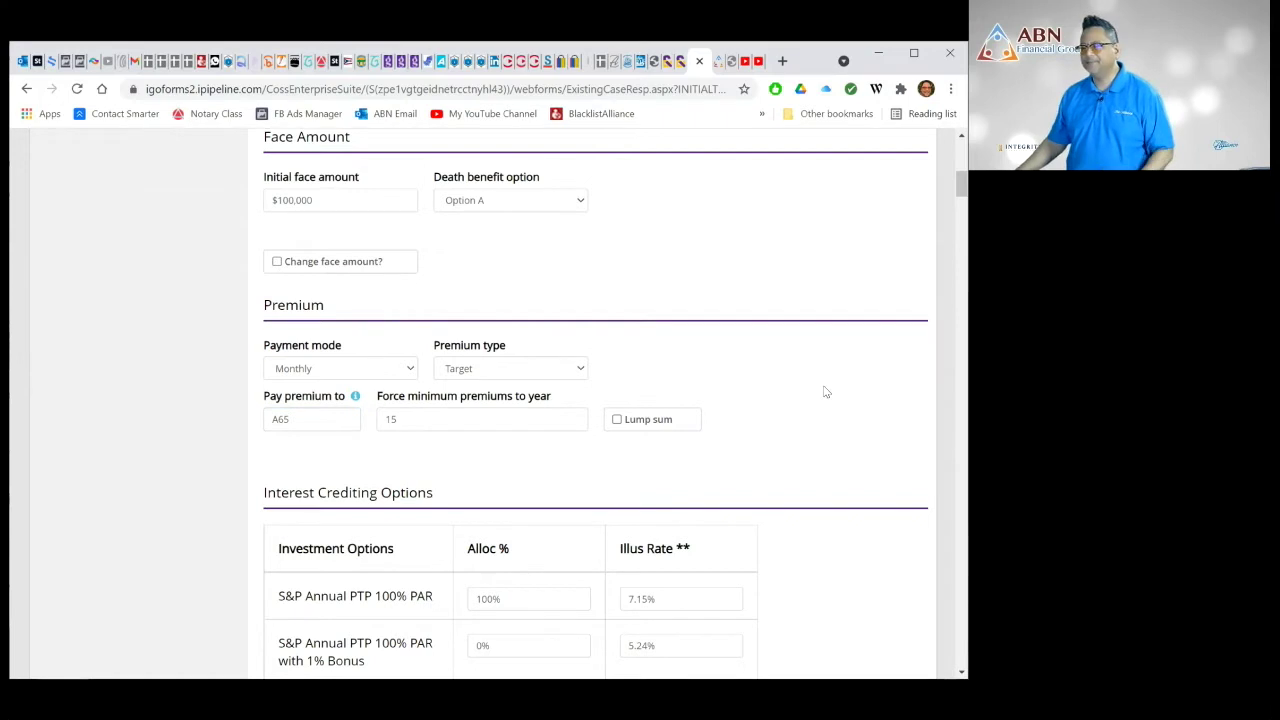
- Recalculate the illustration results for the shortened premium payment period
{"action": "scroll", "coordinate": [830, 390], "scroll_direction": "up", "scroll_amount": 2}
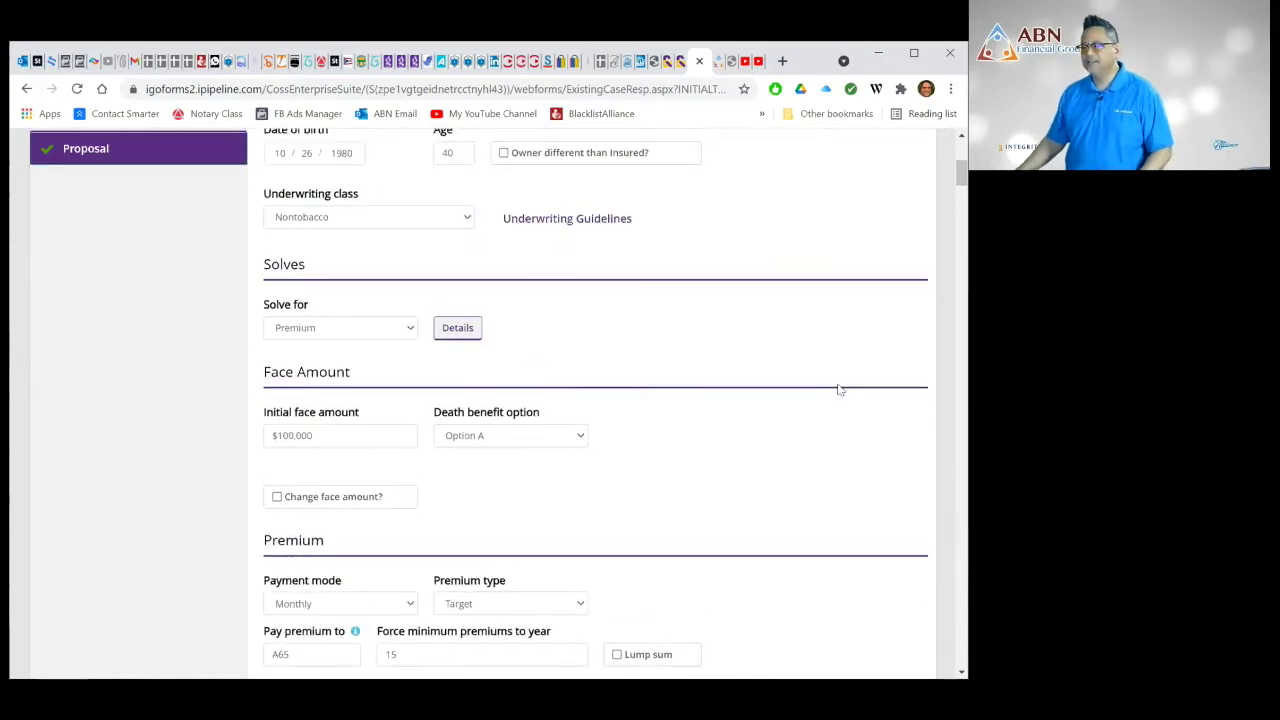
{"action": "scroll", "coordinate": [840, 390], "scroll_direction": "down", "scroll_amount": 1}
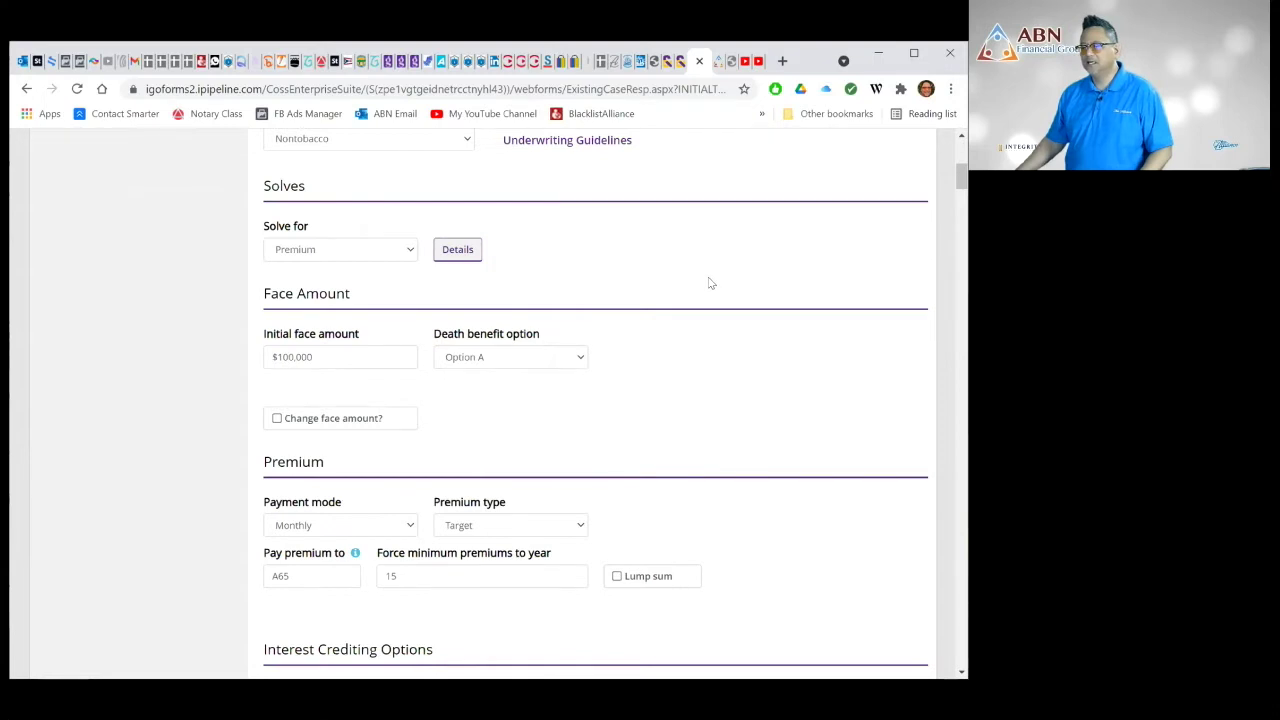
{"action": "scroll", "coordinate": [885, 308], "scroll_direction": "up", "scroll_amount": 4}
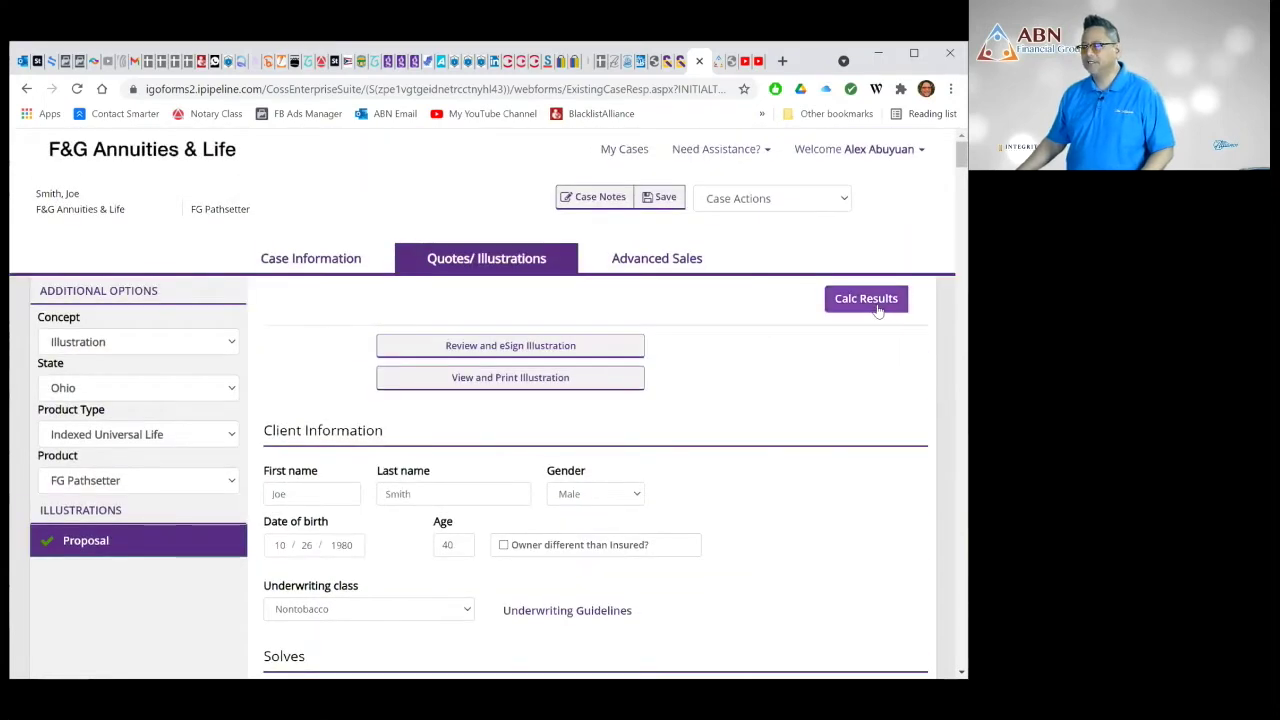
{"action": "left_click", "coordinate": [855, 304]}
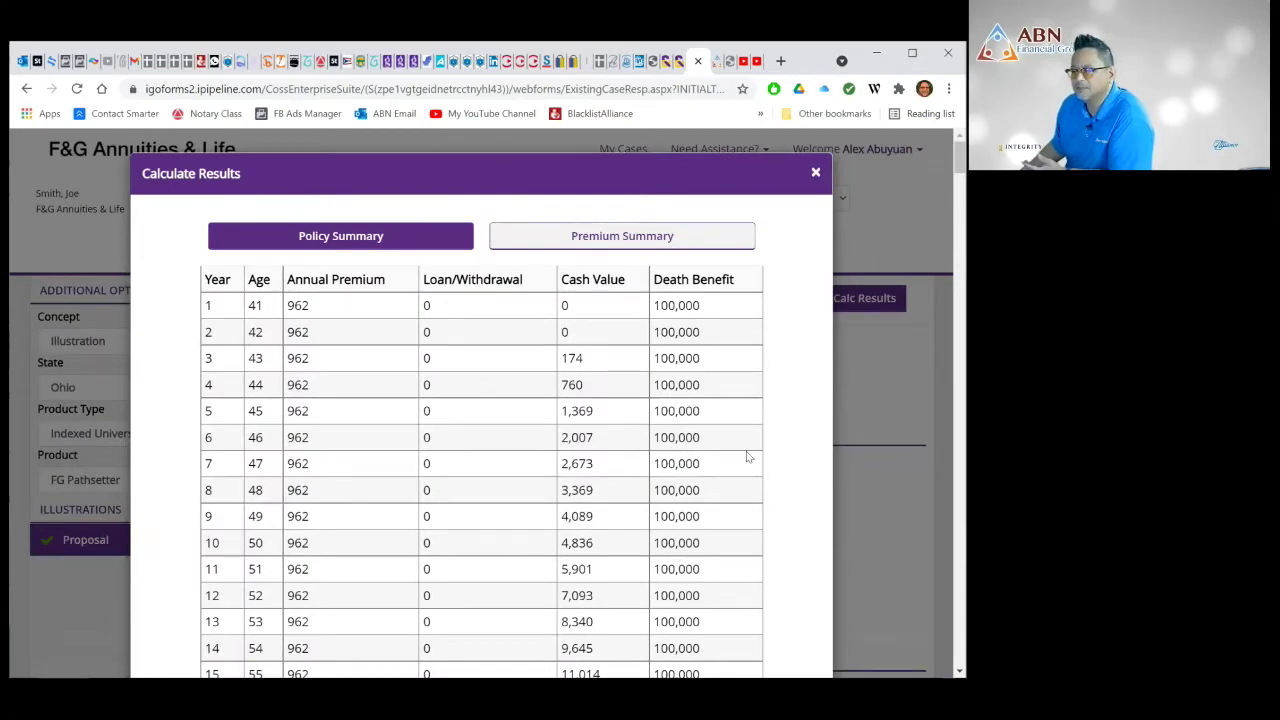
- Examine annual premium, cash value and death benefit before and after age 65 through the final policy year, and return to the illustration settings
{"action": "scroll", "coordinate": [748, 456], "scroll_direction": "down", "scroll_amount": 5}
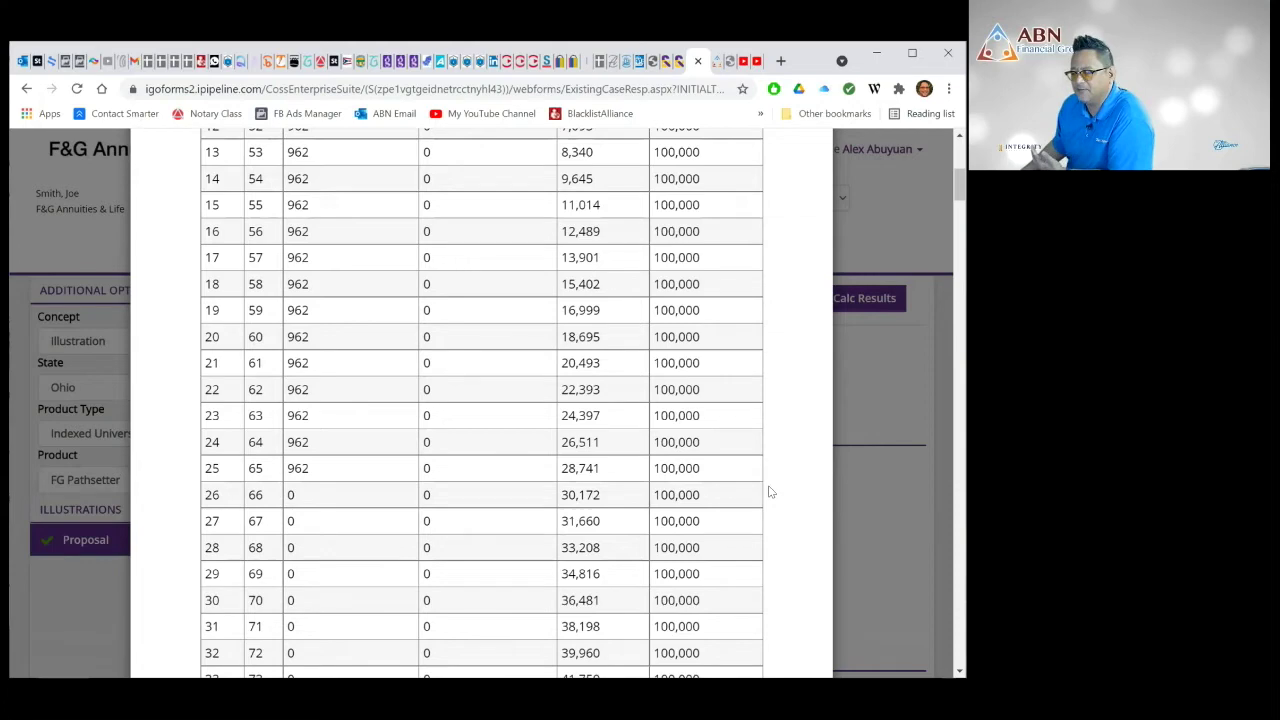
{"action": "scroll", "coordinate": [770, 492], "scroll_direction": "up", "scroll_amount": 5}
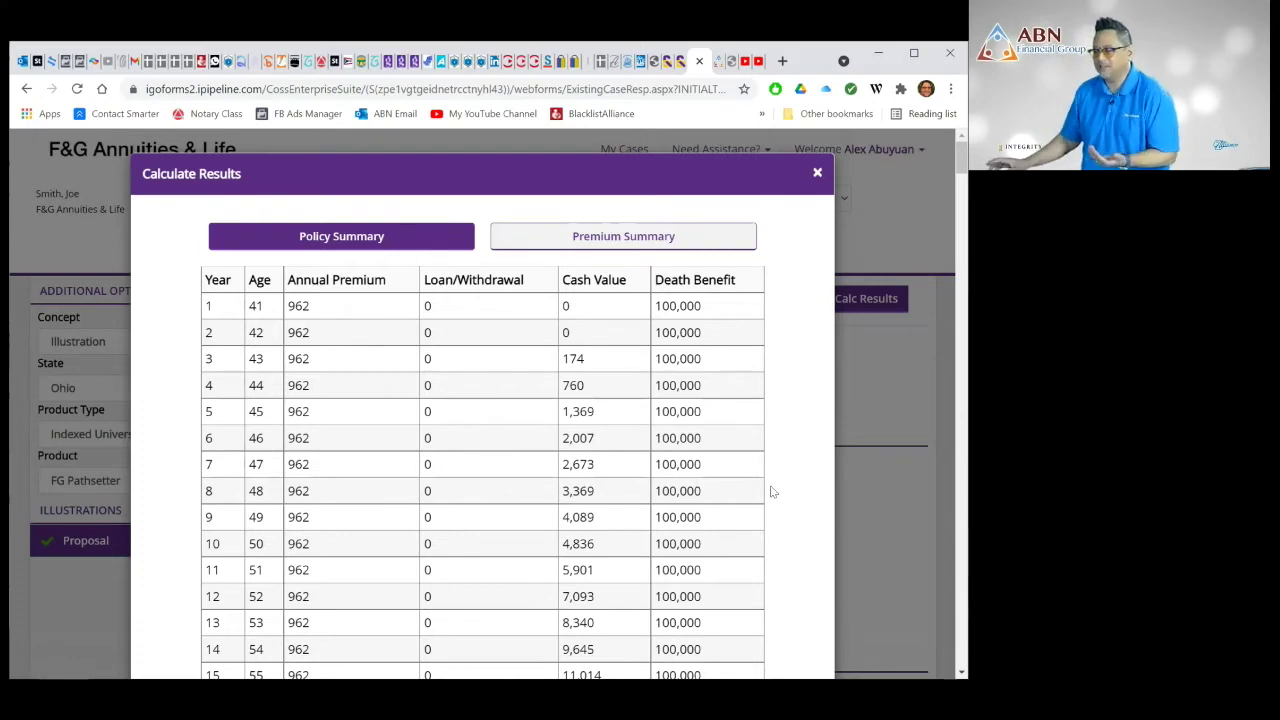
{"action": "scroll", "coordinate": [771, 491], "scroll_direction": "down", "scroll_amount": 5}
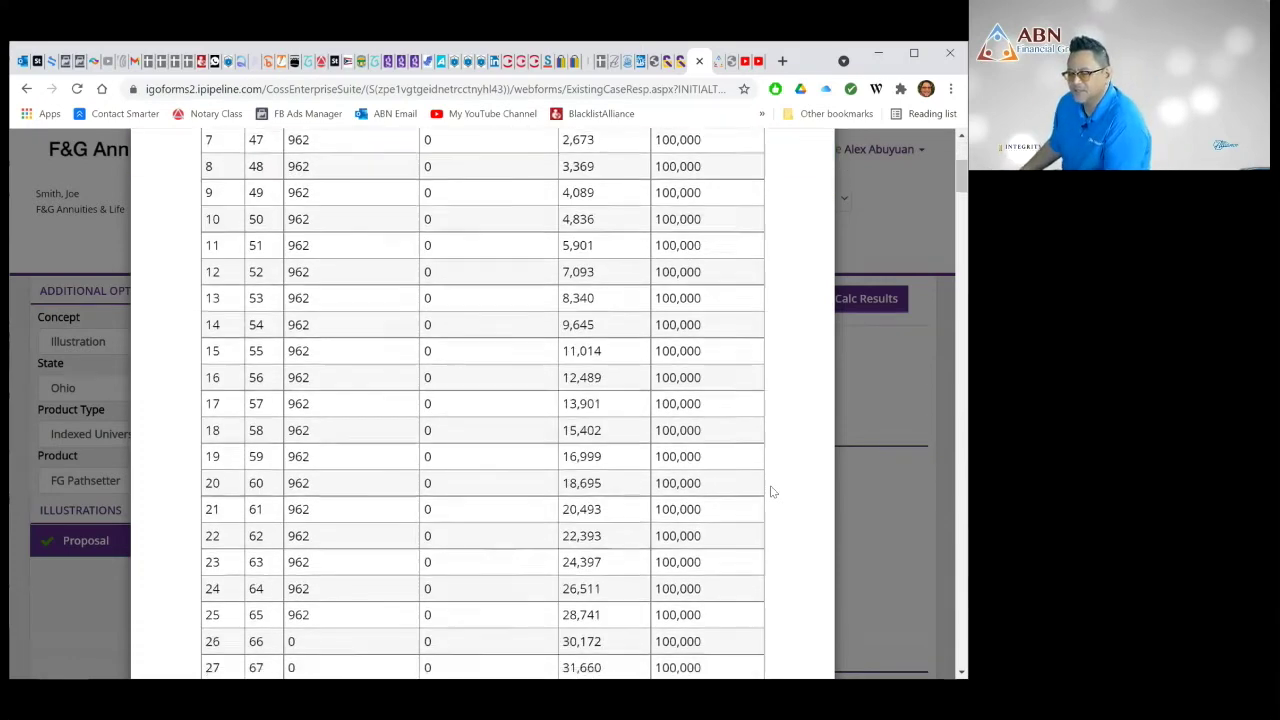
{"action": "scroll", "coordinate": [771, 491], "scroll_direction": "down", "scroll_amount": 15}
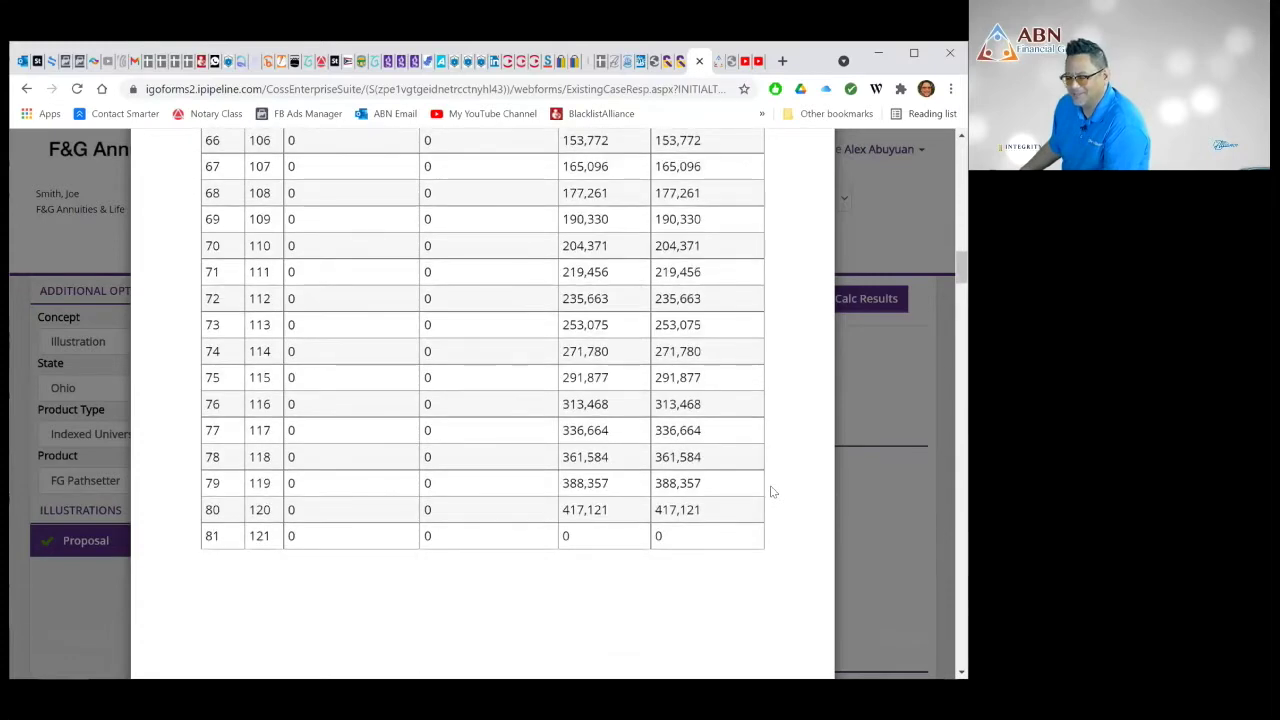
{"action": "scroll", "coordinate": [771, 491], "scroll_direction": "up", "scroll_amount": 9}
{"action": "scroll", "coordinate": [771, 491], "scroll_direction": "up", "scroll_amount": 5}
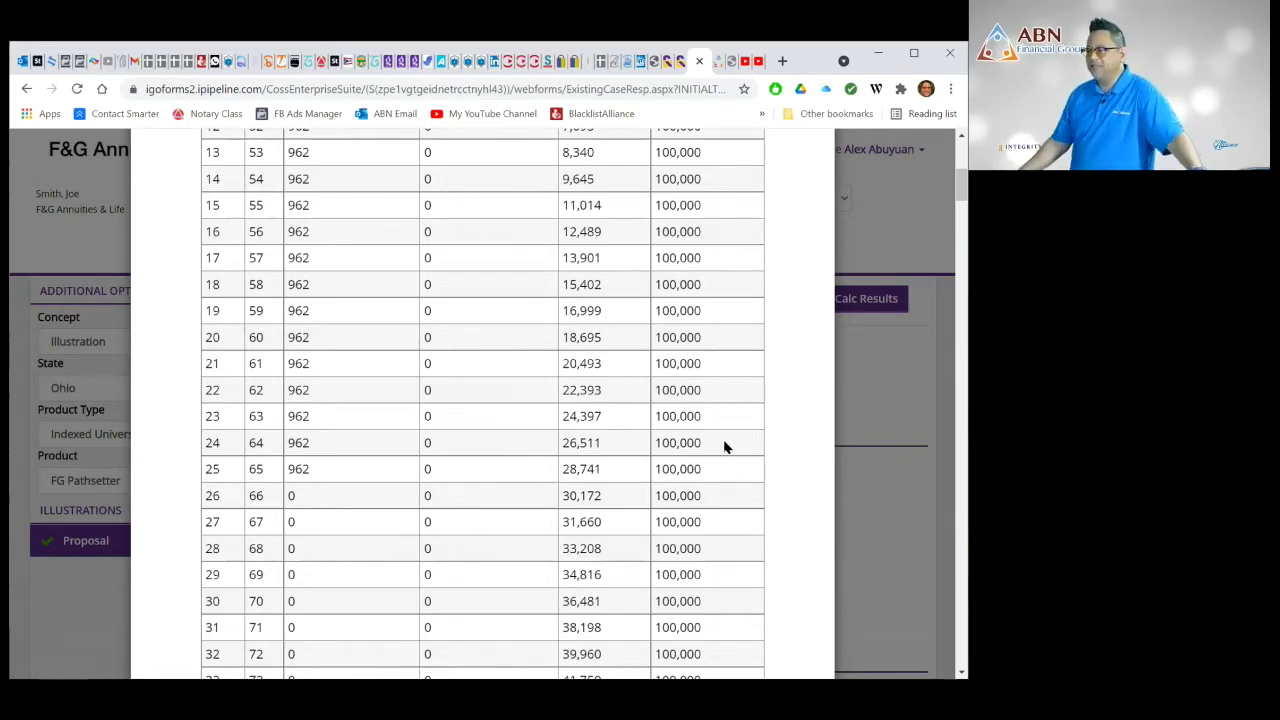
{"action": "scroll", "coordinate": [726, 448], "scroll_direction": "up", "scroll_amount": 4}
{"action": "scroll", "coordinate": [726, 448], "scroll_direction": "up", "scroll_amount": 1}
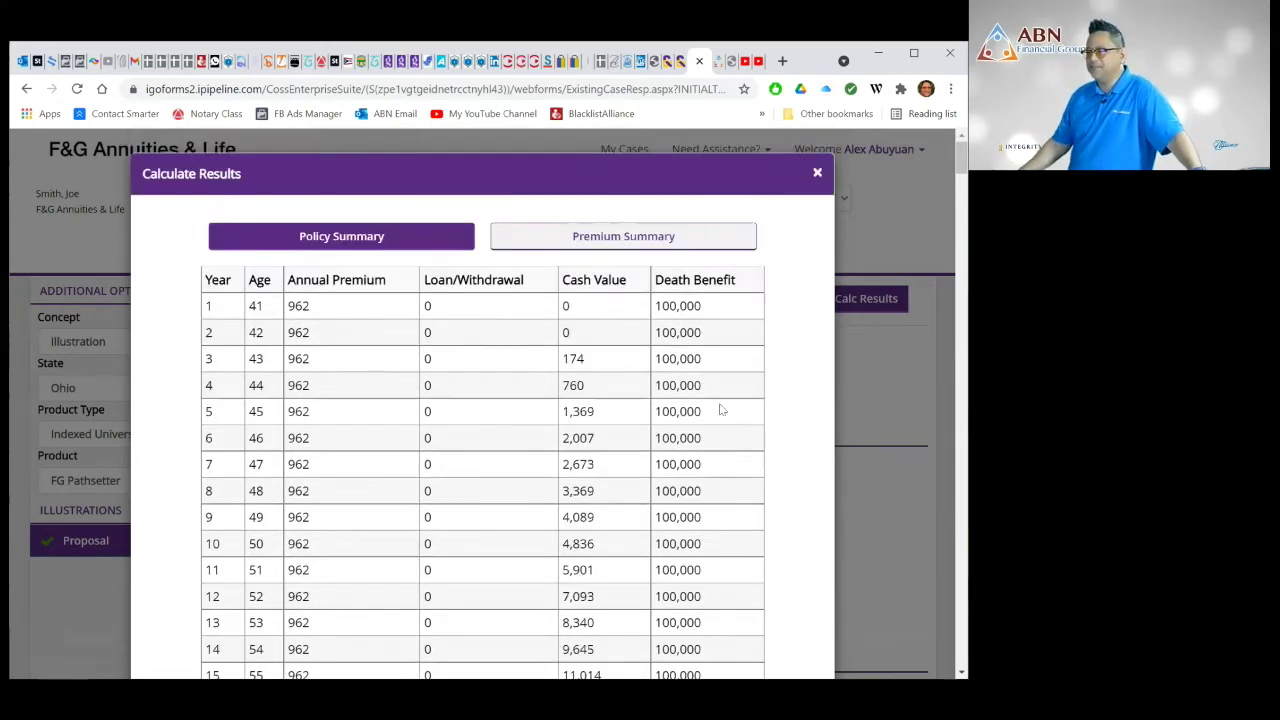
{"action": "left_click", "coordinate": [817, 174]}
{"action": "scroll", "coordinate": [750, 469], "scroll_direction": "down", "scroll_amount": 3}
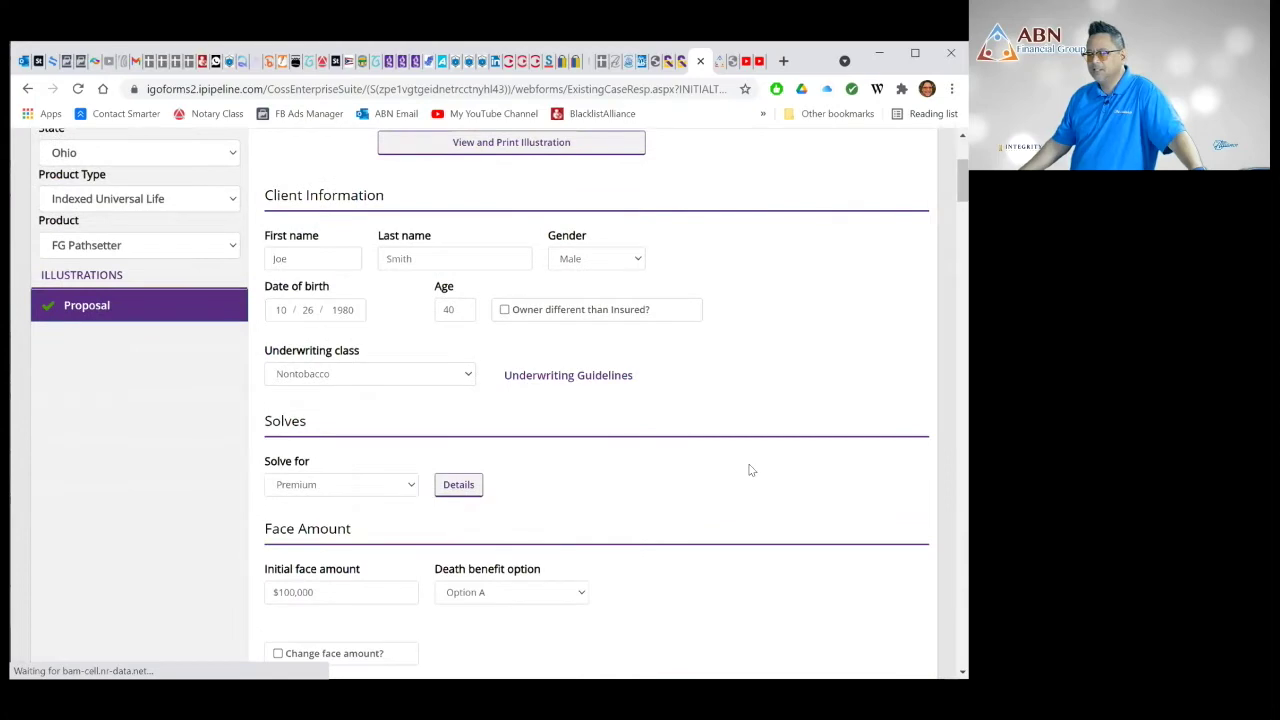
- Set the illustration's premiums to be paid to y100 in the Premium section
{"action": "scroll", "coordinate": [751, 470], "scroll_direction": "down", "scroll_amount": 2}
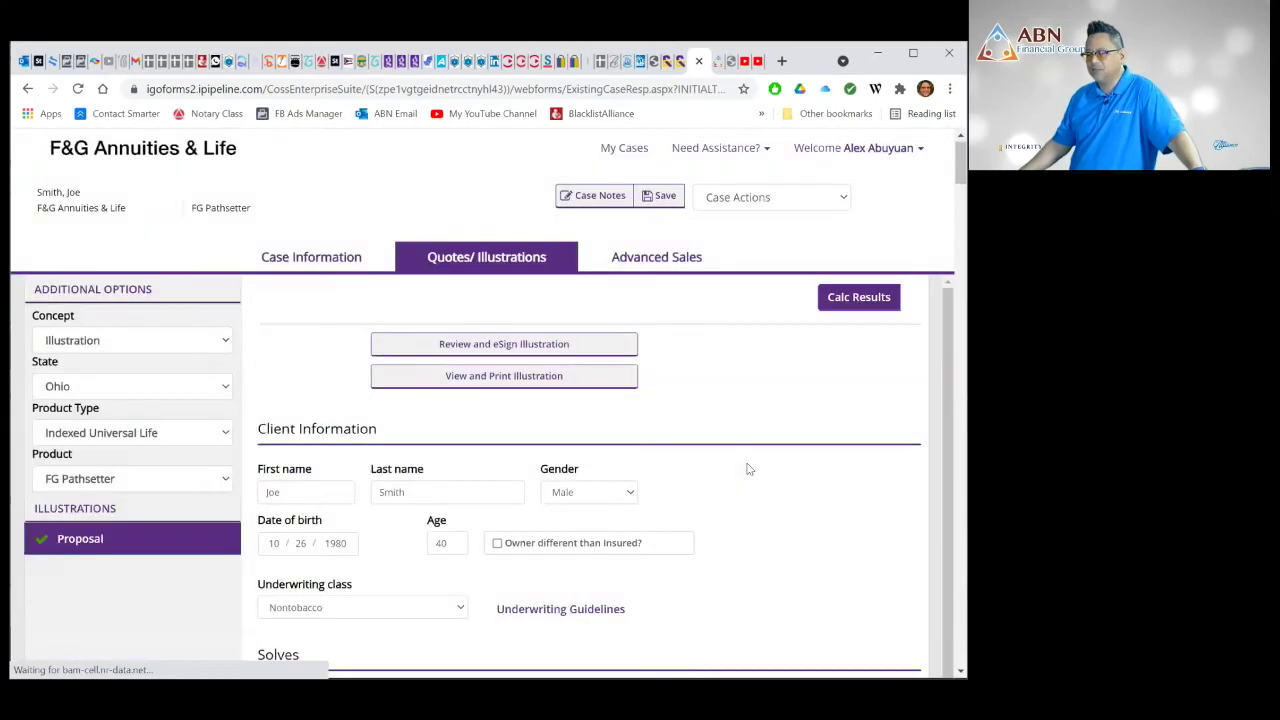
{"action": "scroll", "coordinate": [748, 468], "scroll_direction": "down", "scroll_amount": 6}
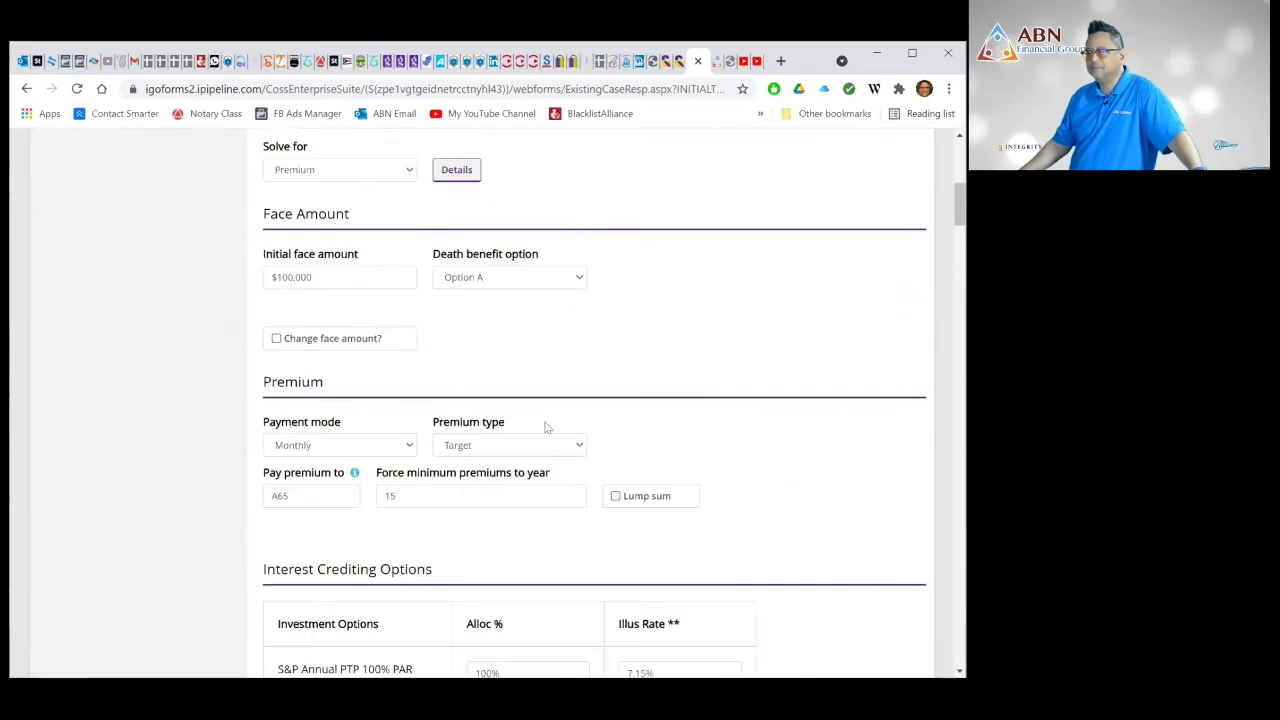
{"action": "left_click_drag", "start_coordinate": [303, 495], "coordinate": [228, 495]}
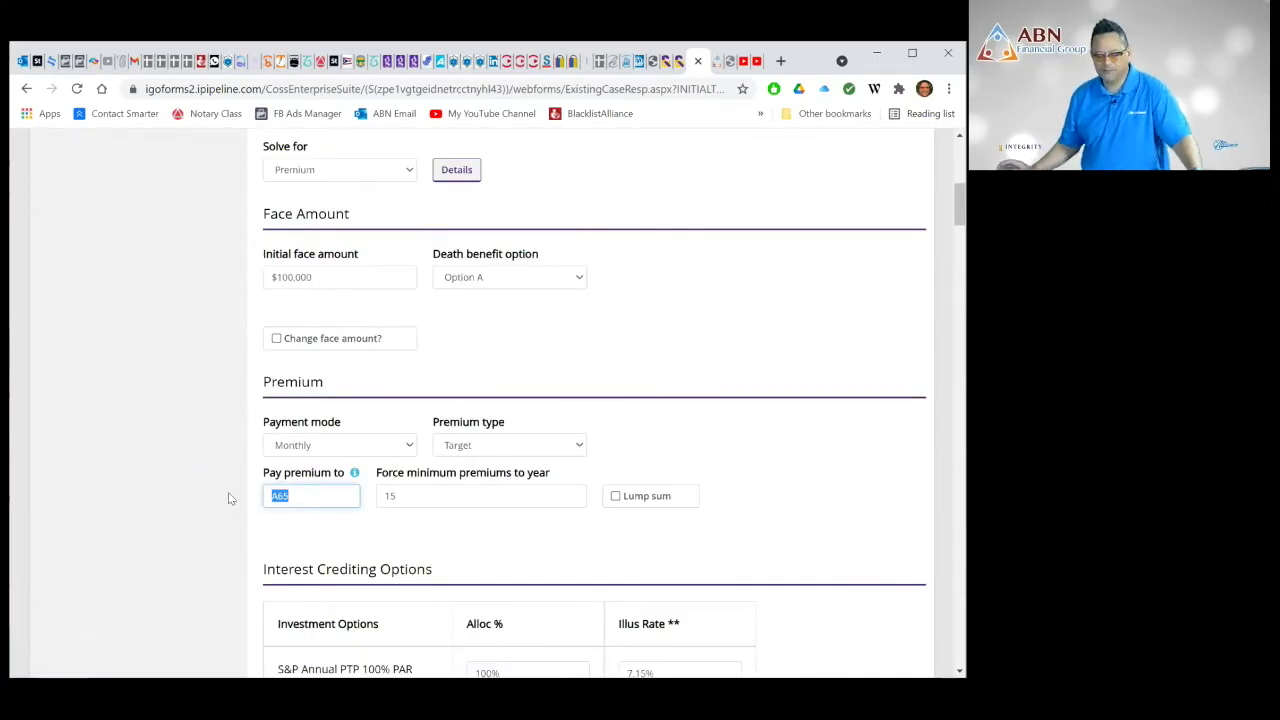
{"action": "type", "text": "y100"}
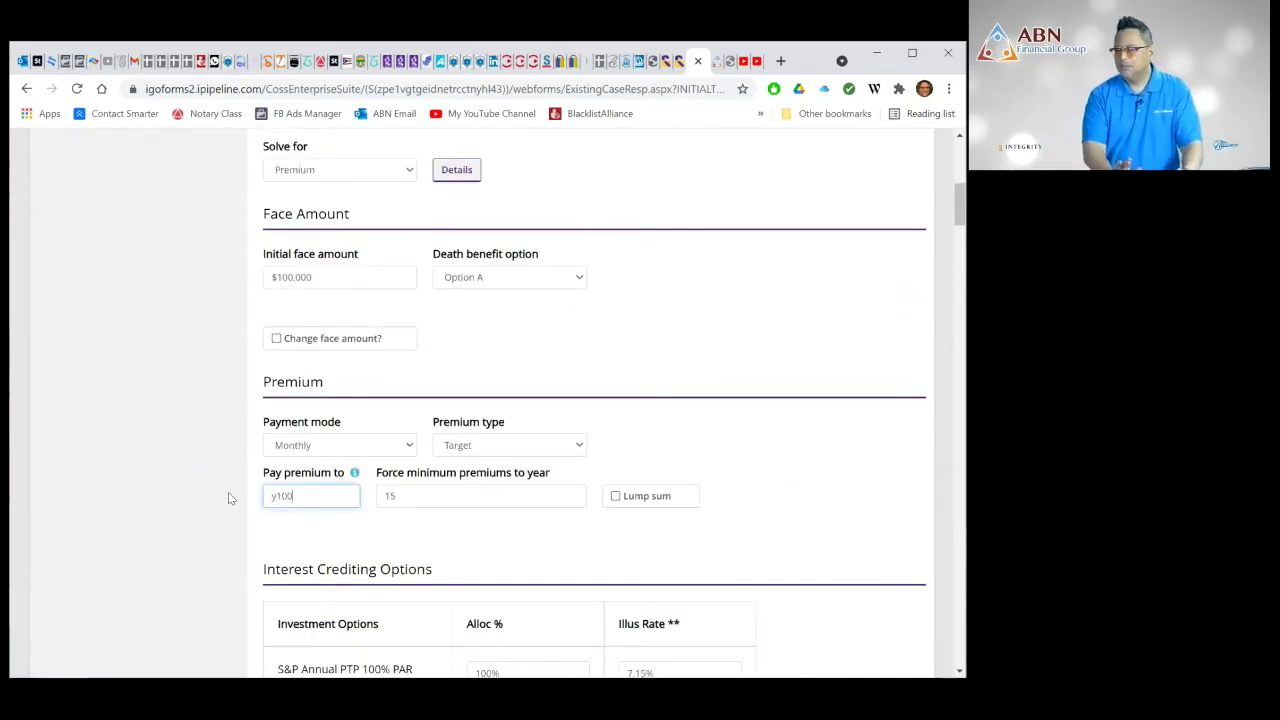
{"action": "left_click", "coordinate": [363, 532]}
{"action": "left_click", "coordinate": [300, 487]}
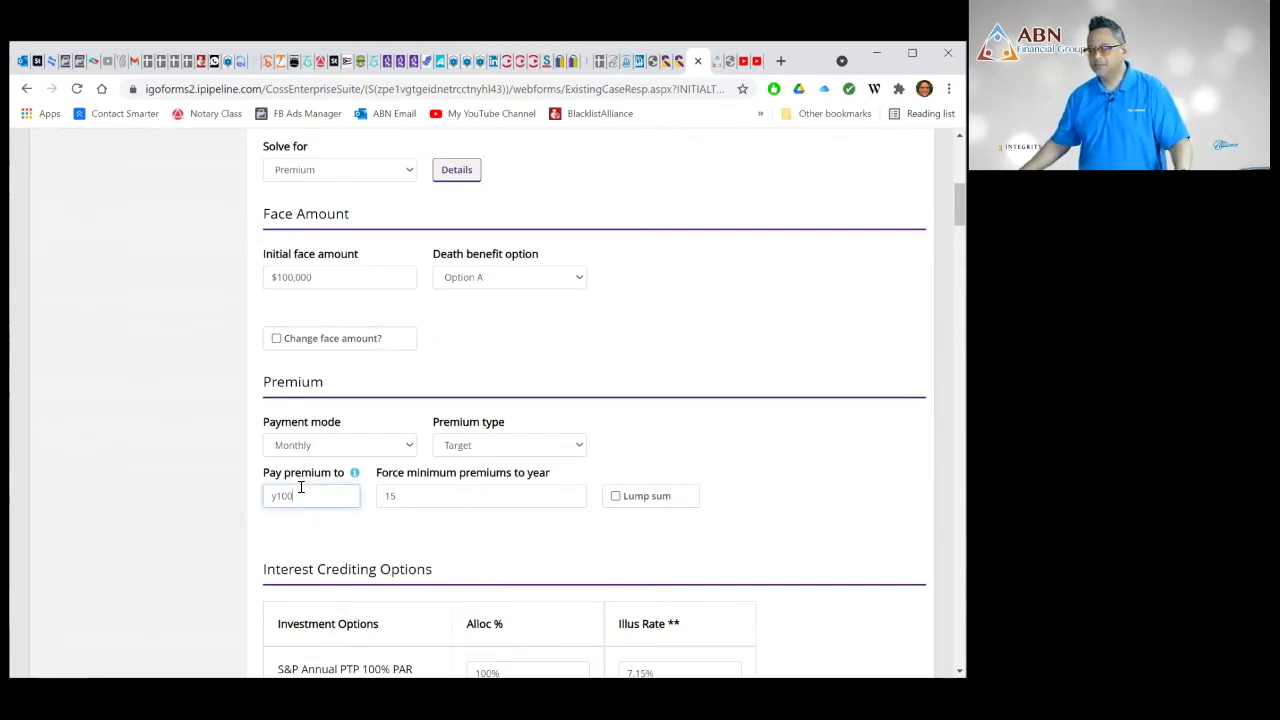
{"action": "double_click", "coordinate": [310, 508]}
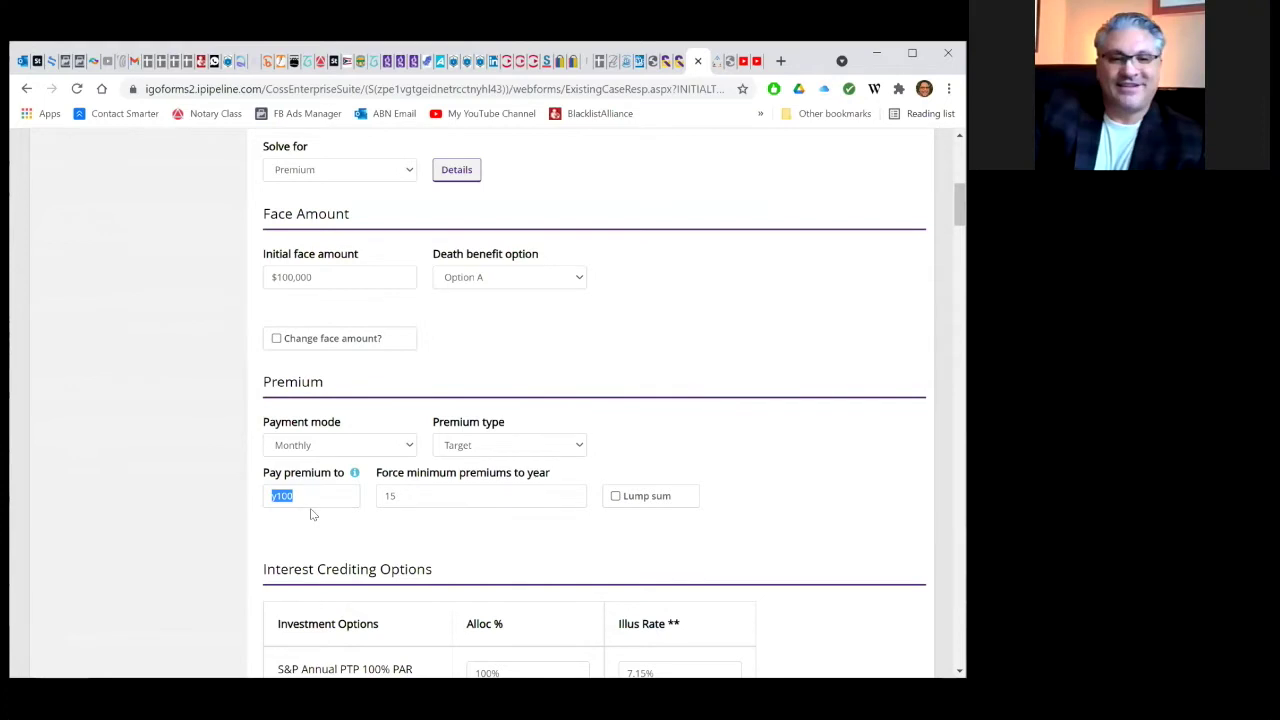
{"action": "left_click", "coordinate": [311, 514]}
- Change the premium type to Minimum and recalculate the illustration results
{"action": "left_click", "coordinate": [477, 451]}
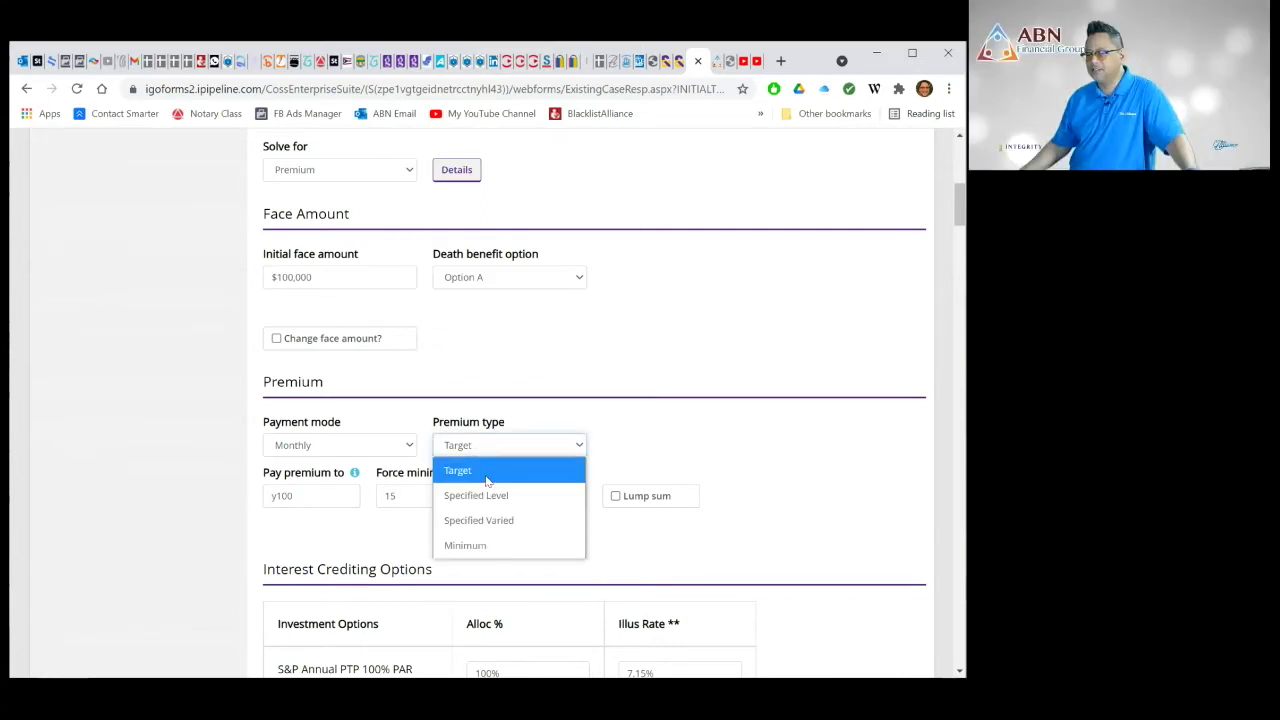
{"action": "left_click", "coordinate": [479, 548]}
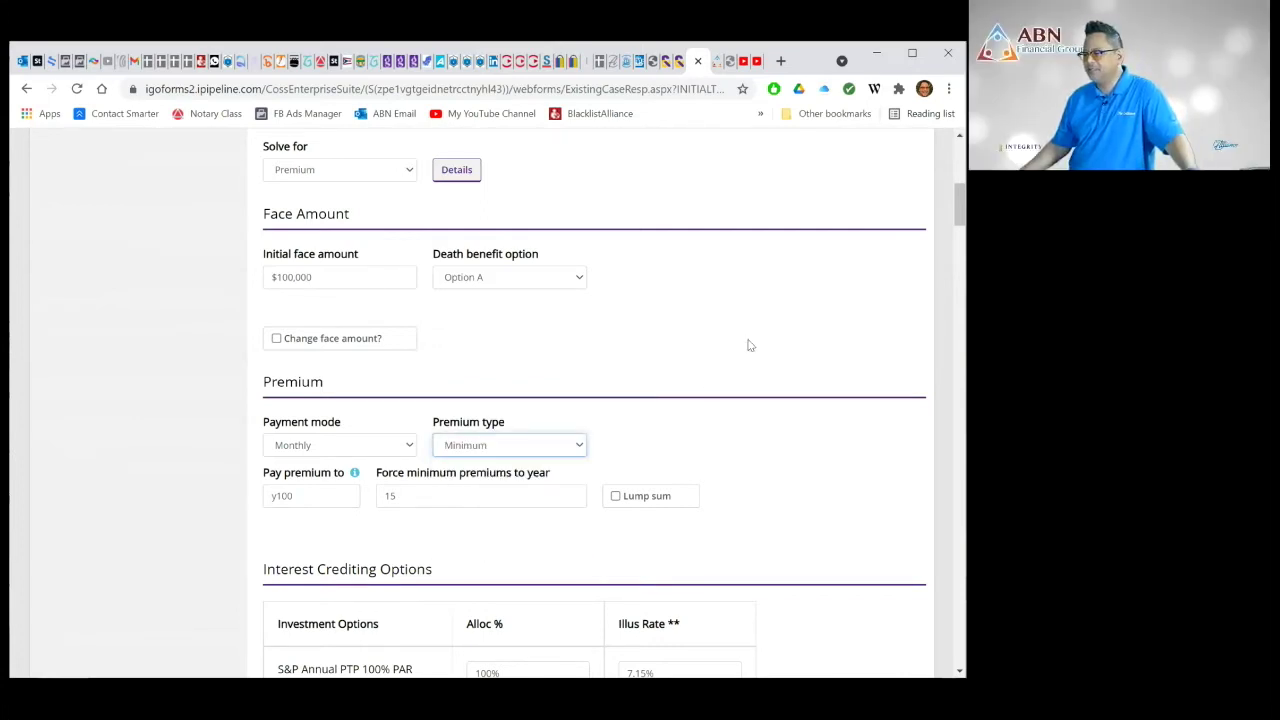
{"action": "scroll", "coordinate": [770, 377], "scroll_direction": "up", "scroll_amount": 2}
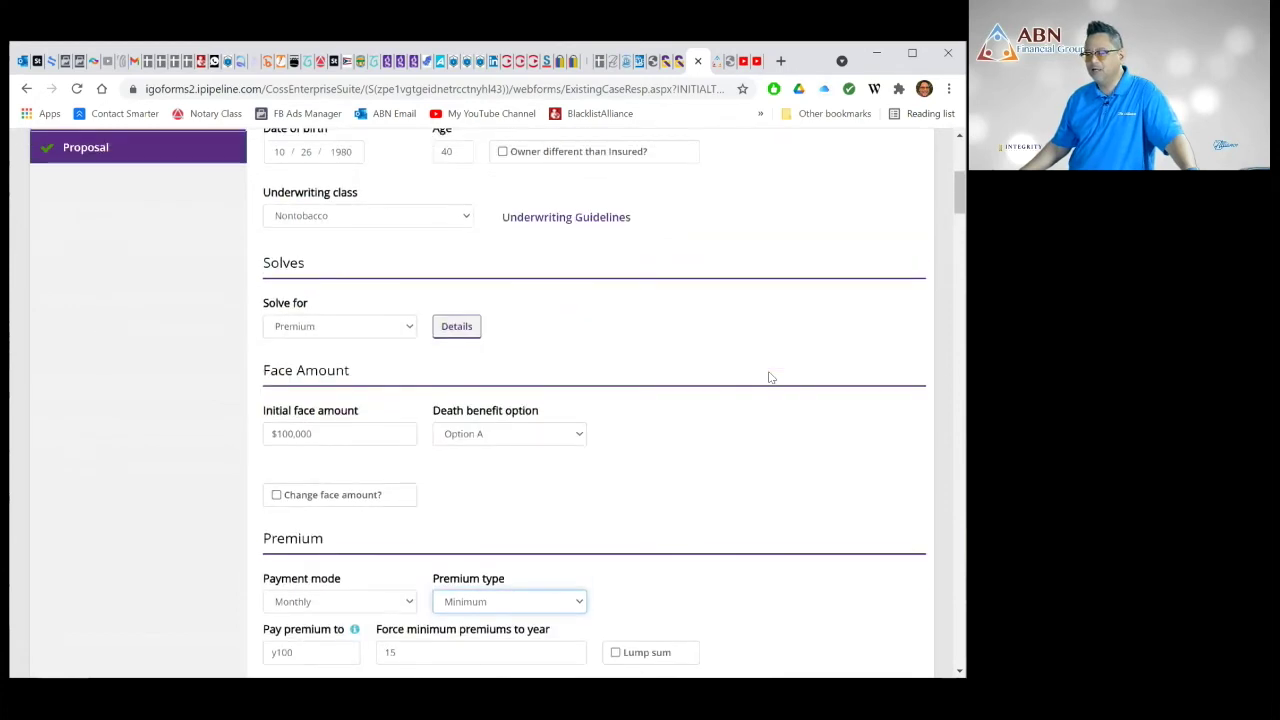
{"action": "scroll", "coordinate": [770, 377], "scroll_direction": "up", "scroll_amount": 4}
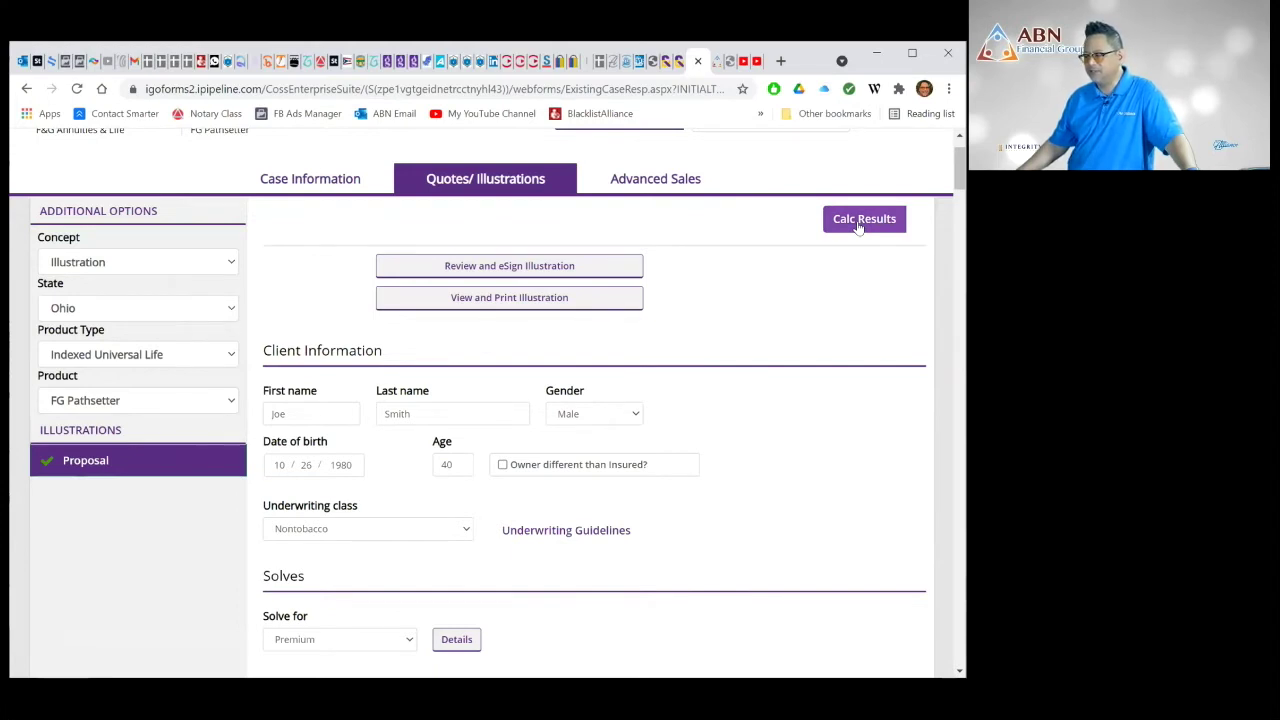
{"action": "left_click", "coordinate": [860, 220]}
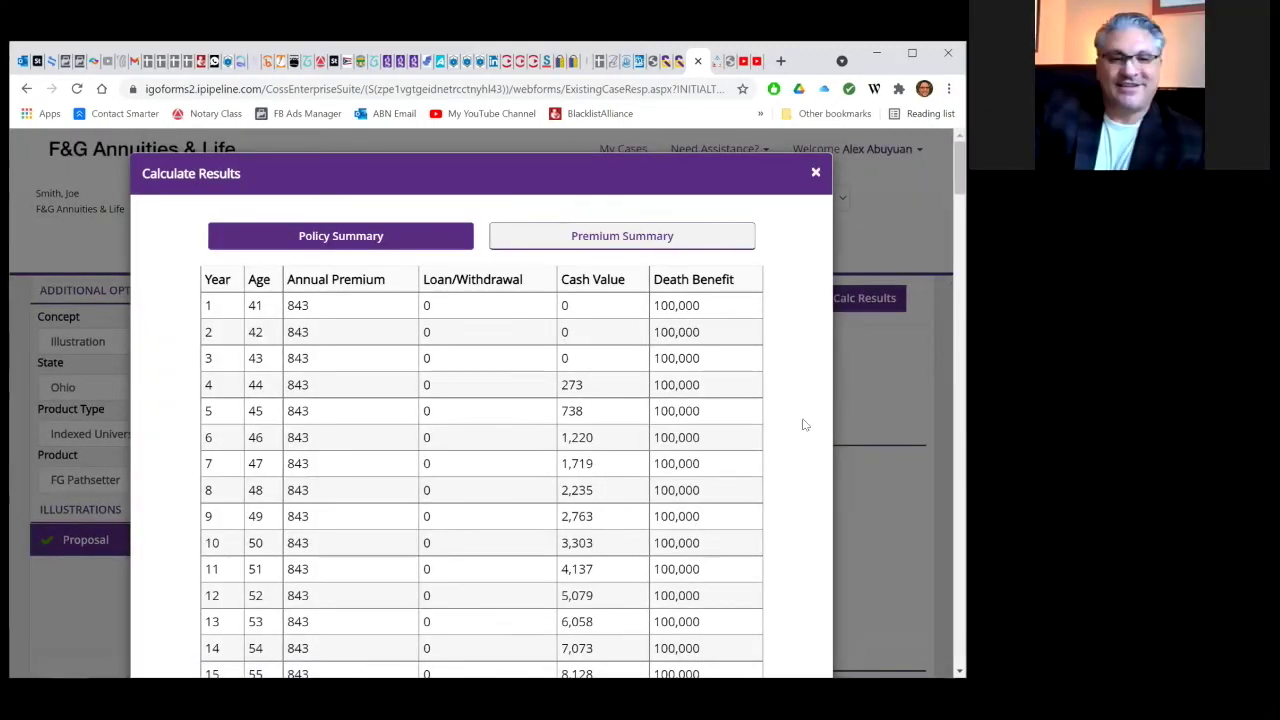
- Examine the annual premium, cash value and death benefit in the Policy Summary, and return to the illustration settings
{"action": "scroll", "coordinate": [803, 423], "scroll_direction": "down", "scroll_amount": 5}
{"action": "scroll", "coordinate": [803, 425], "scroll_direction": "down", "scroll_amount": 7}
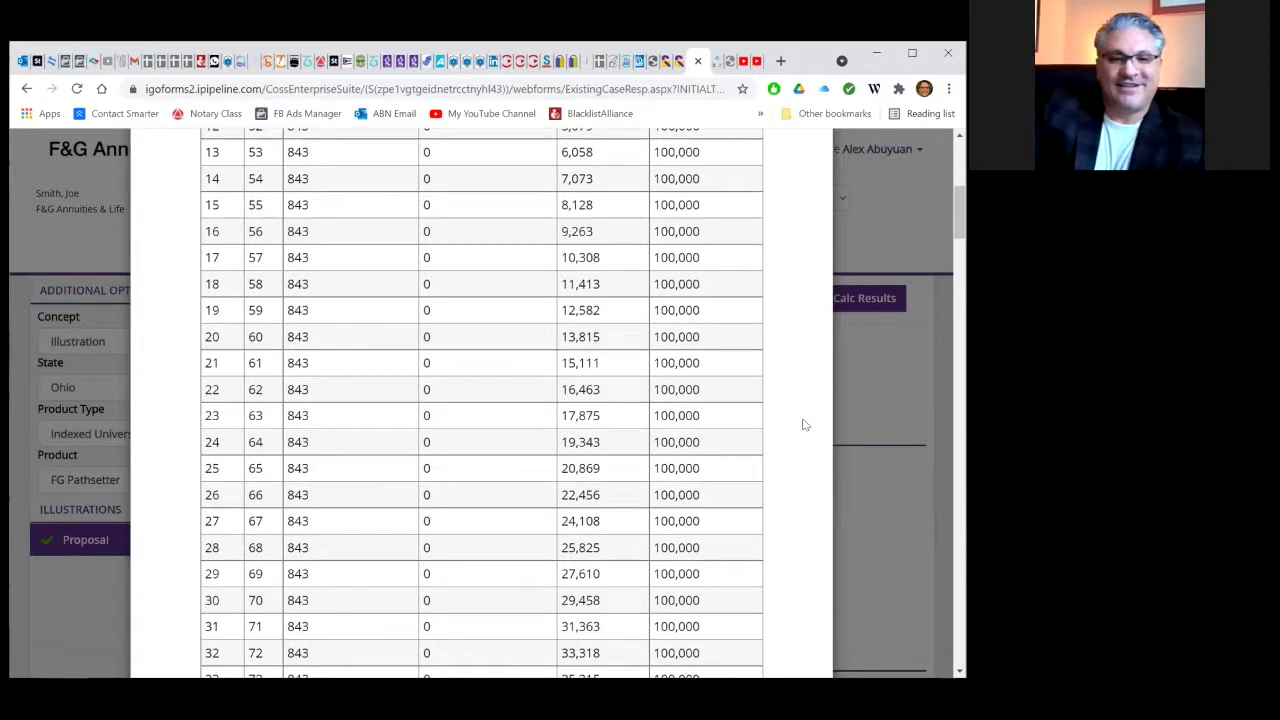
{"action": "scroll", "coordinate": [803, 425], "scroll_direction": "up", "scroll_amount": 7}
{"action": "scroll", "coordinate": [803, 425], "scroll_direction": "up", "scroll_amount": 5}
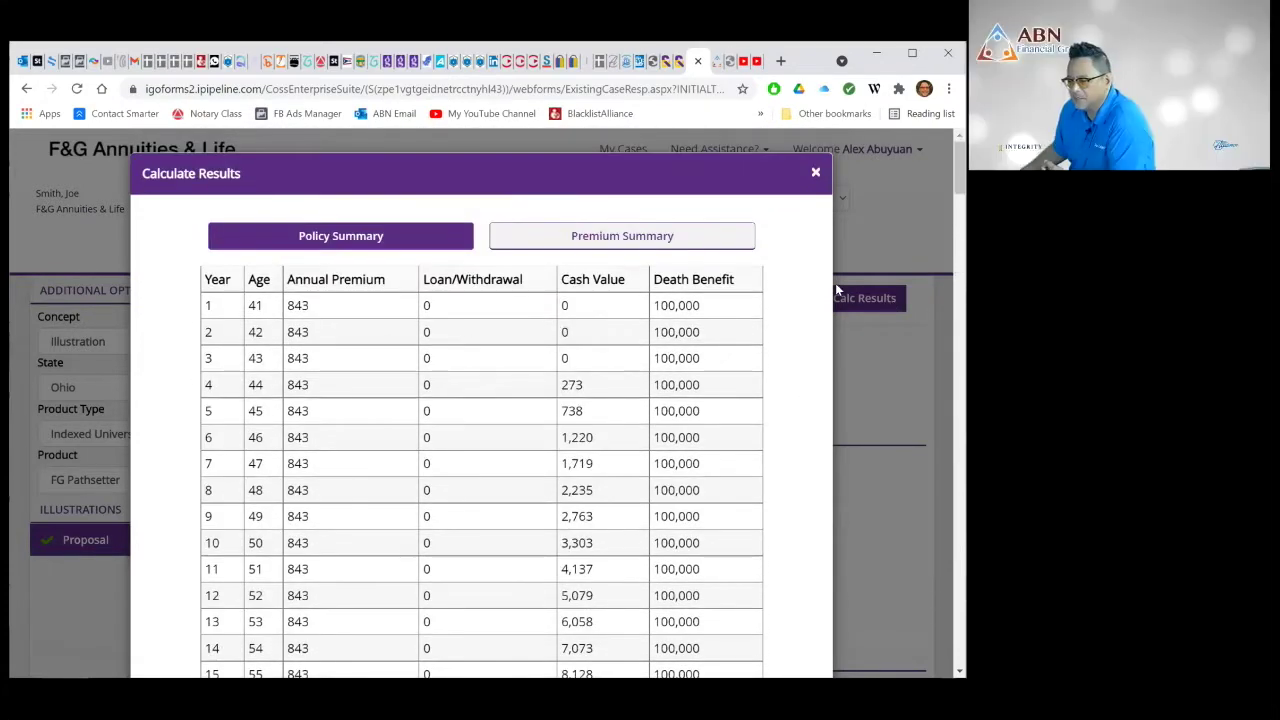
{"action": "left_click", "coordinate": [814, 175]}
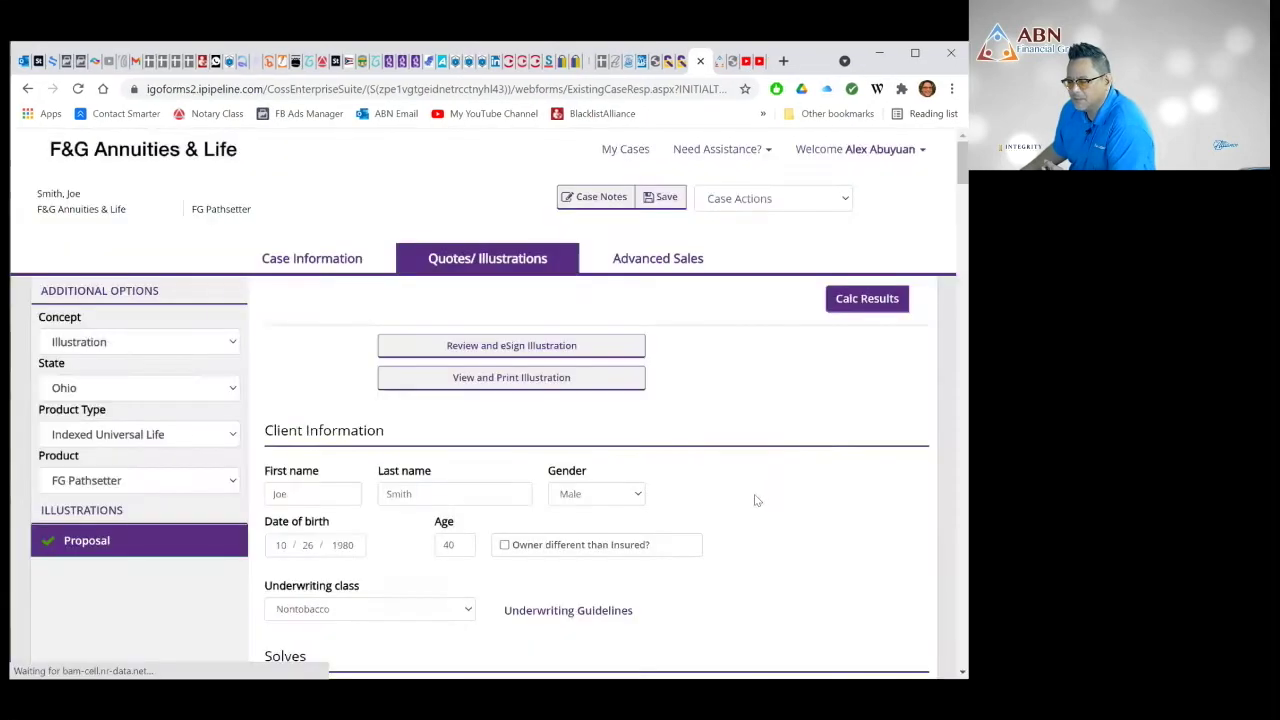
- Try to switch the illustration's solve to None, recalculate, and check the resulting Policy Summary
{"action": "scroll", "coordinate": [743, 491], "scroll_direction": "down", "scroll_amount": 3}
{"action": "left_click", "coordinate": [349, 483]}
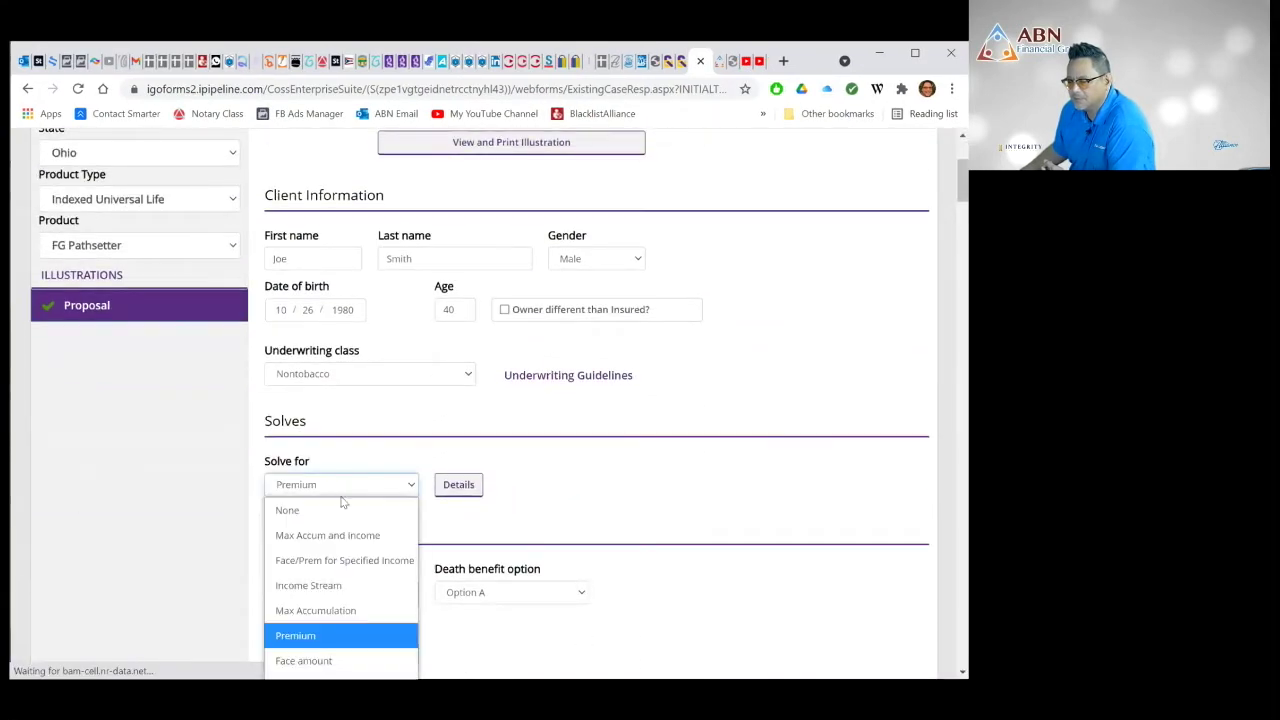
{"action": "left_click", "coordinate": [338, 503]}
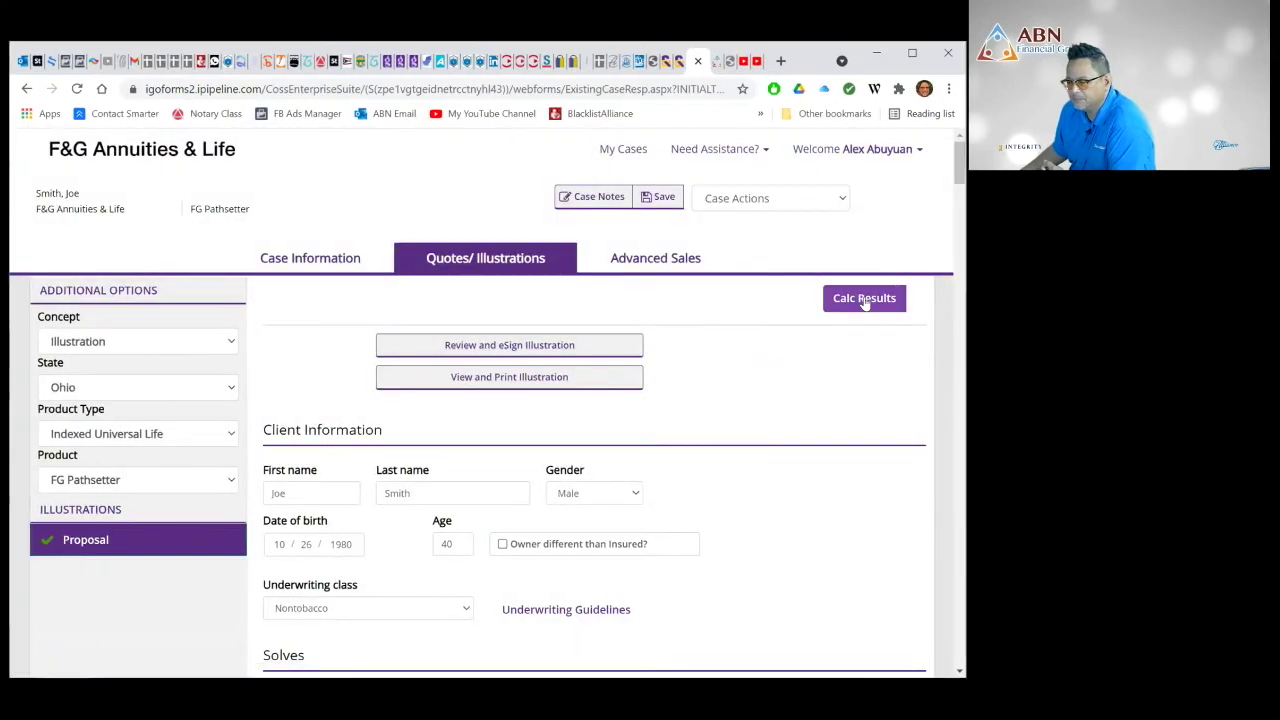
{"action": "left_click", "coordinate": [865, 300]}
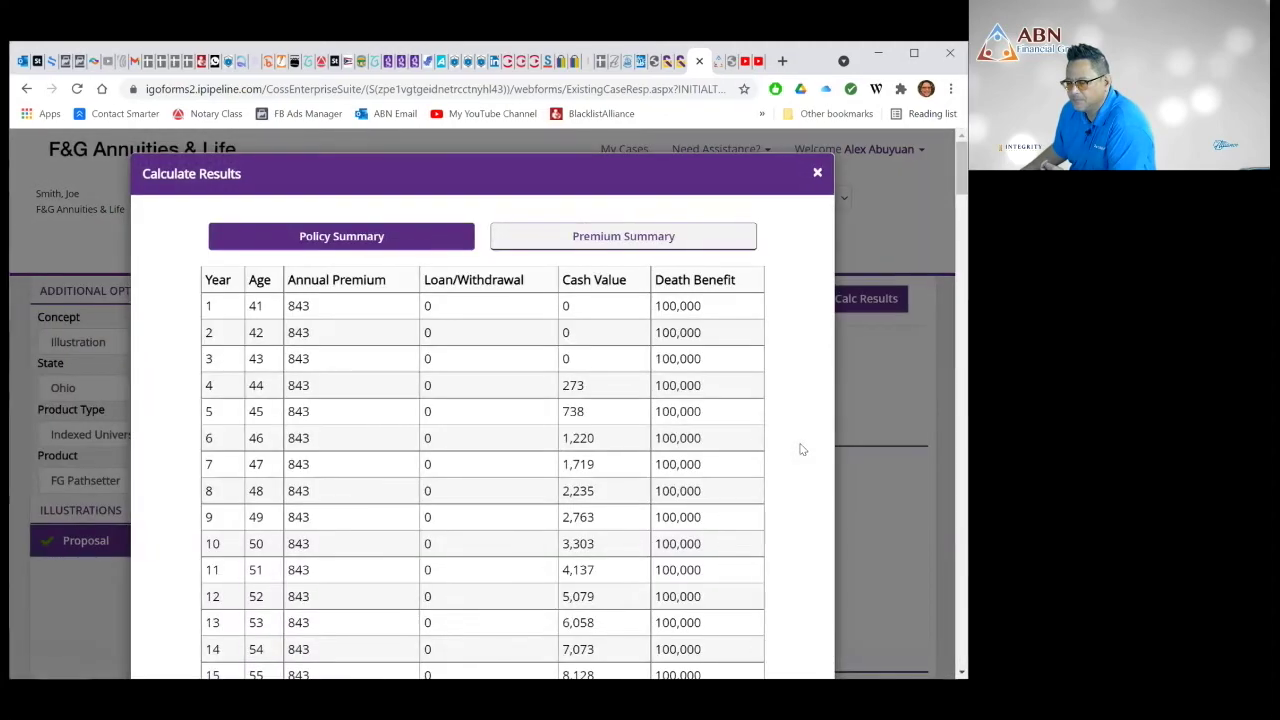
{"action": "scroll", "coordinate": [806, 423], "scroll_direction": "down", "scroll_amount": 5}
{"action": "scroll", "coordinate": [803, 423], "scroll_direction": "up", "scroll_amount": 5}
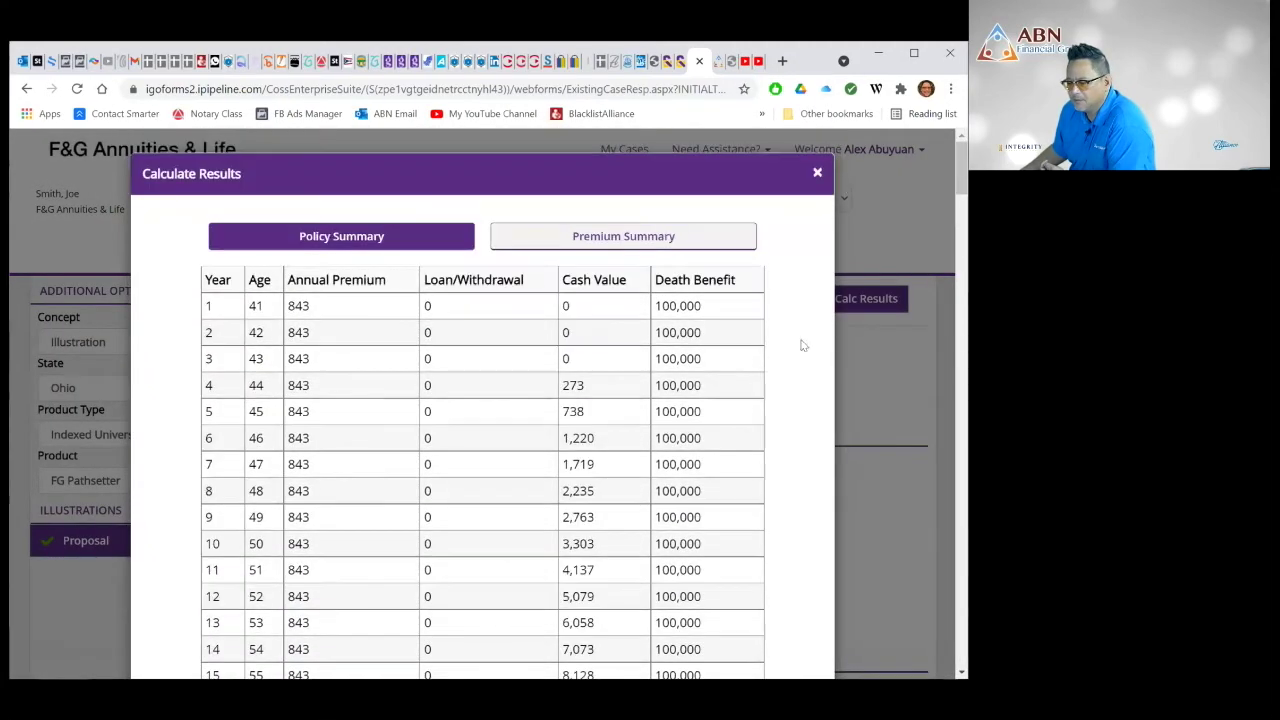
{"action": "left_click", "coordinate": [816, 174]}
- Set the illustration's Solve for option to None in the Solves section
{"action": "scroll", "coordinate": [846, 414], "scroll_direction": "down", "scroll_amount": 1}
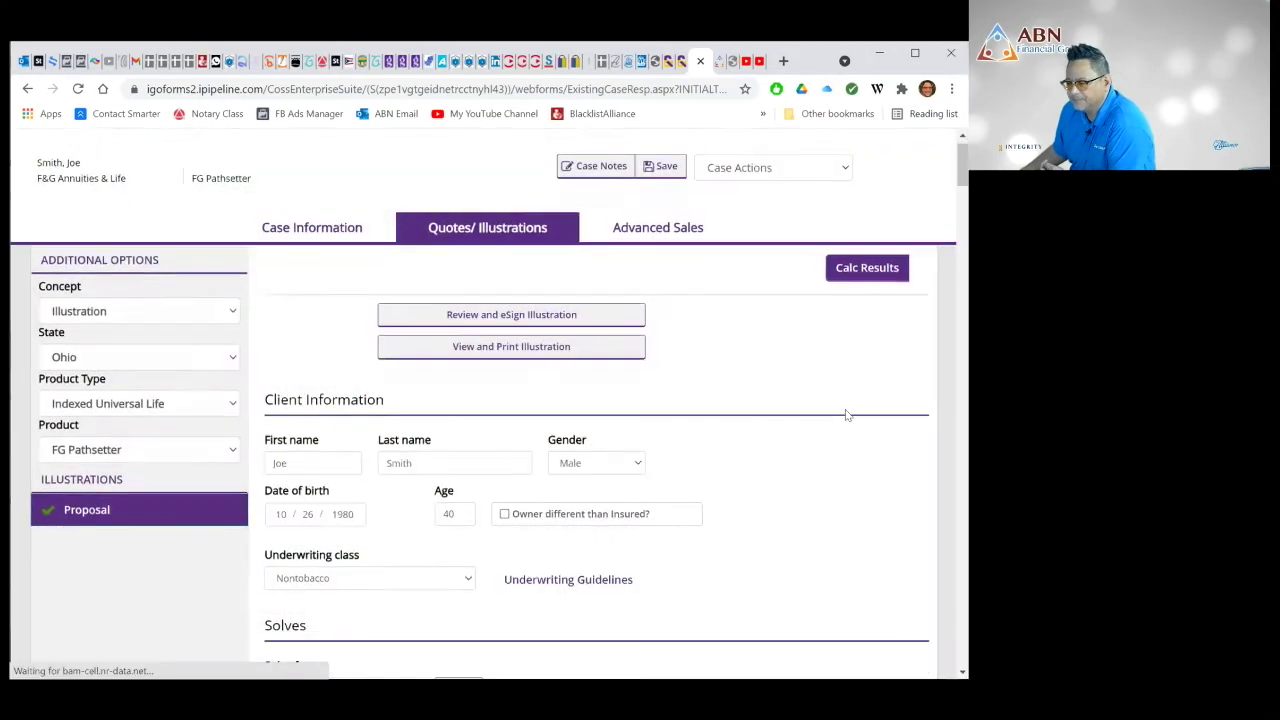
{"action": "scroll", "coordinate": [846, 414], "scroll_direction": "down", "scroll_amount": 3}
{"action": "left_click", "coordinate": [466, 413]}
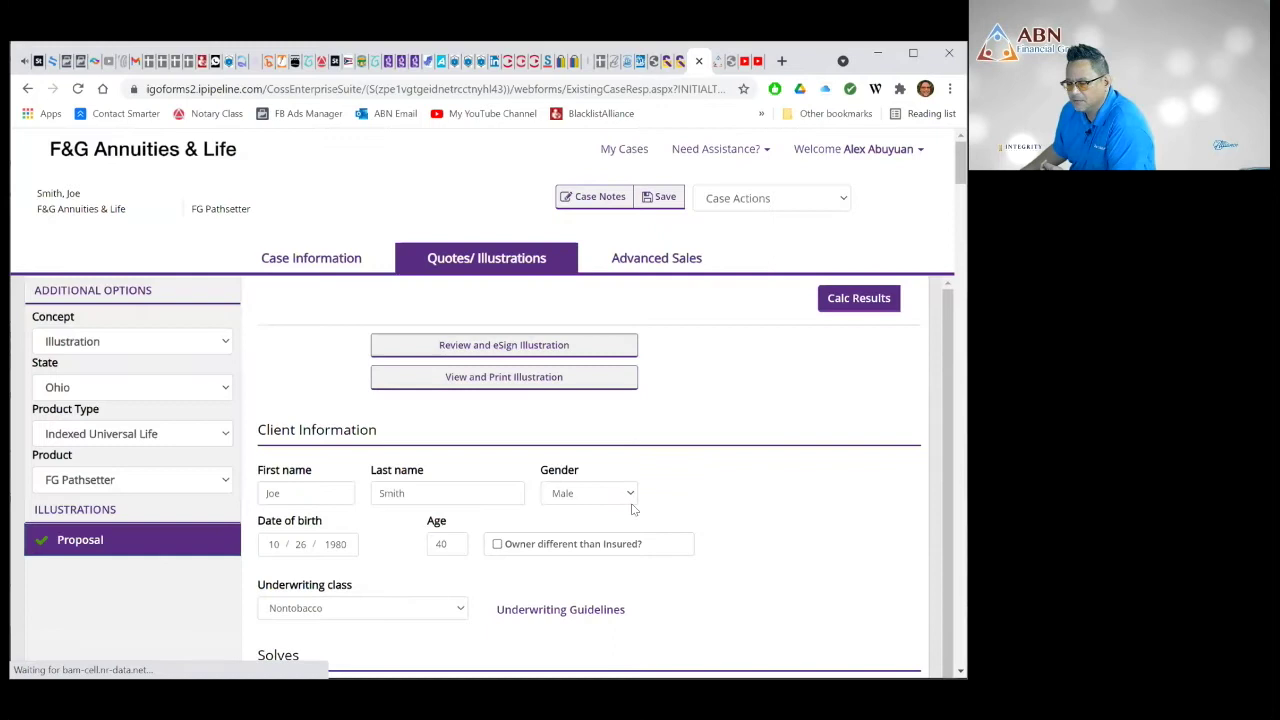
{"action": "scroll", "coordinate": [629, 509], "scroll_direction": "down", "scroll_amount": 3}
{"action": "left_click", "coordinate": [349, 467]}
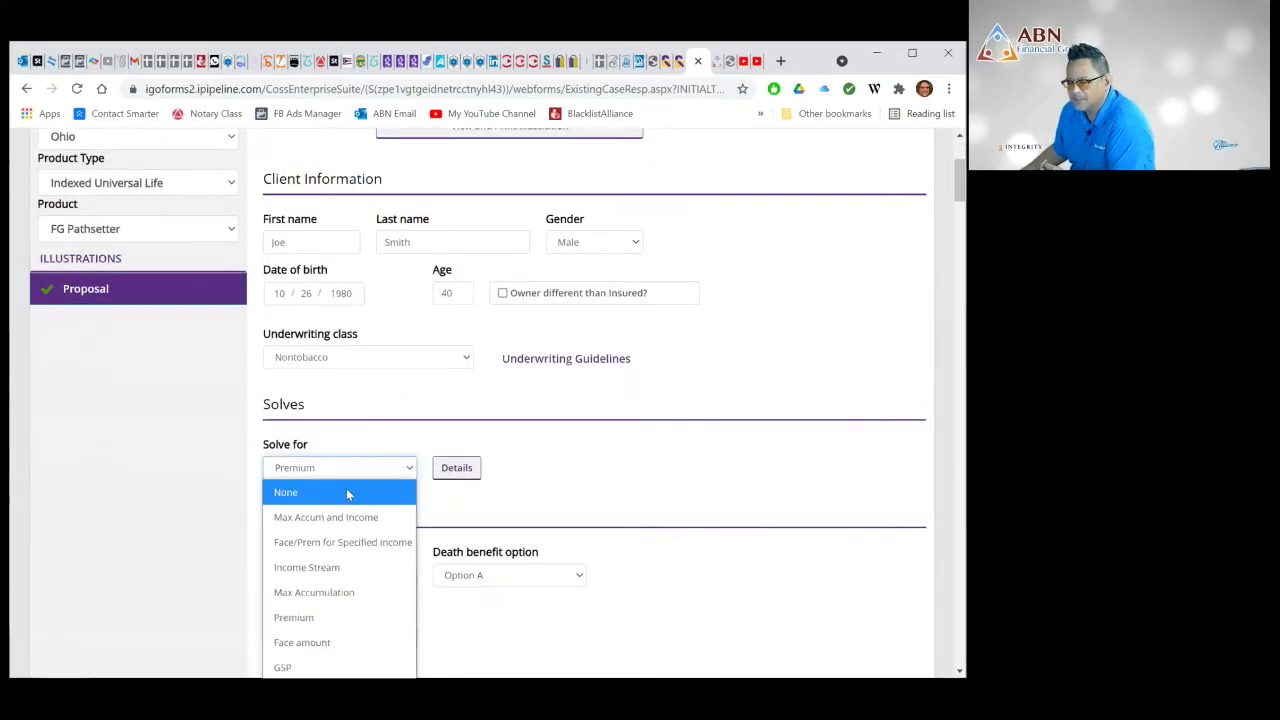
{"action": "left_click", "coordinate": [346, 488]}
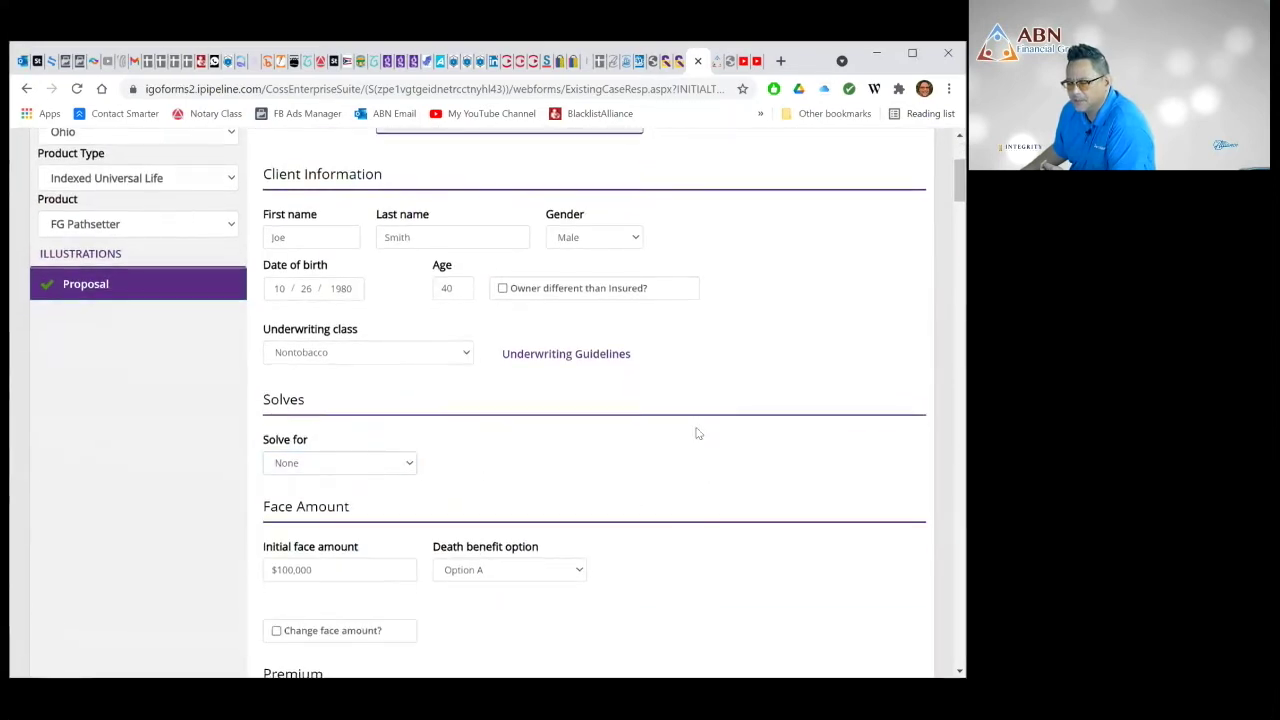
- Check the Premium section settings and recalculate the results for the minimum premium without a solve
{"action": "scroll", "coordinate": [698, 433], "scroll_direction": "down", "scroll_amount": 2}
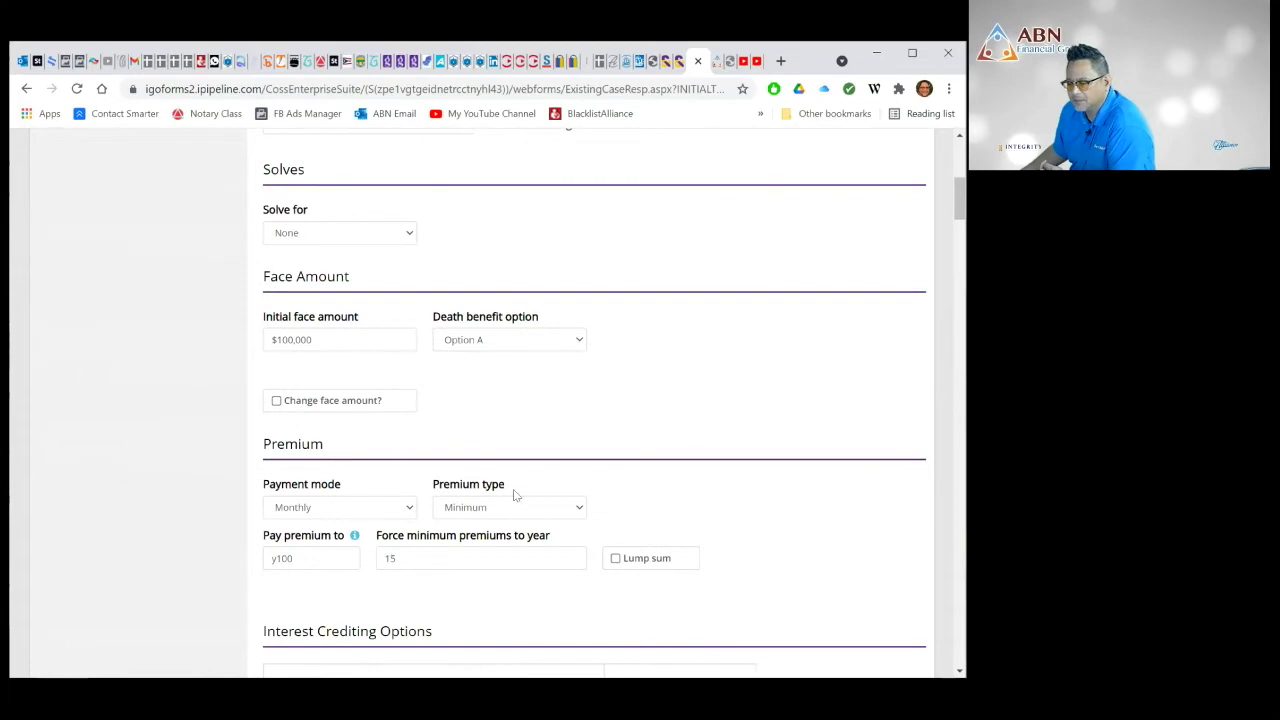
{"action": "scroll", "coordinate": [718, 438], "scroll_direction": "down", "scroll_amount": 3}
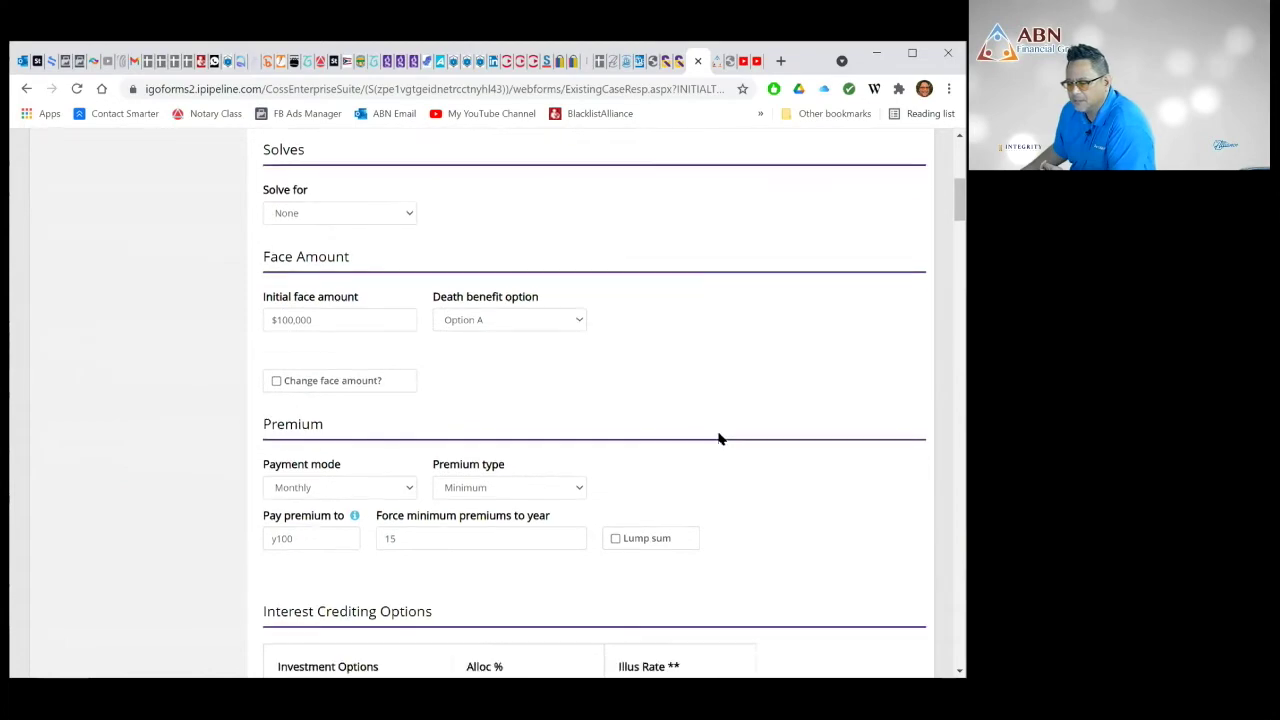
{"action": "scroll", "coordinate": [720, 437], "scroll_direction": "down", "scroll_amount": 2}
{"action": "scroll", "coordinate": [720, 437], "scroll_direction": "up", "scroll_amount": 8}
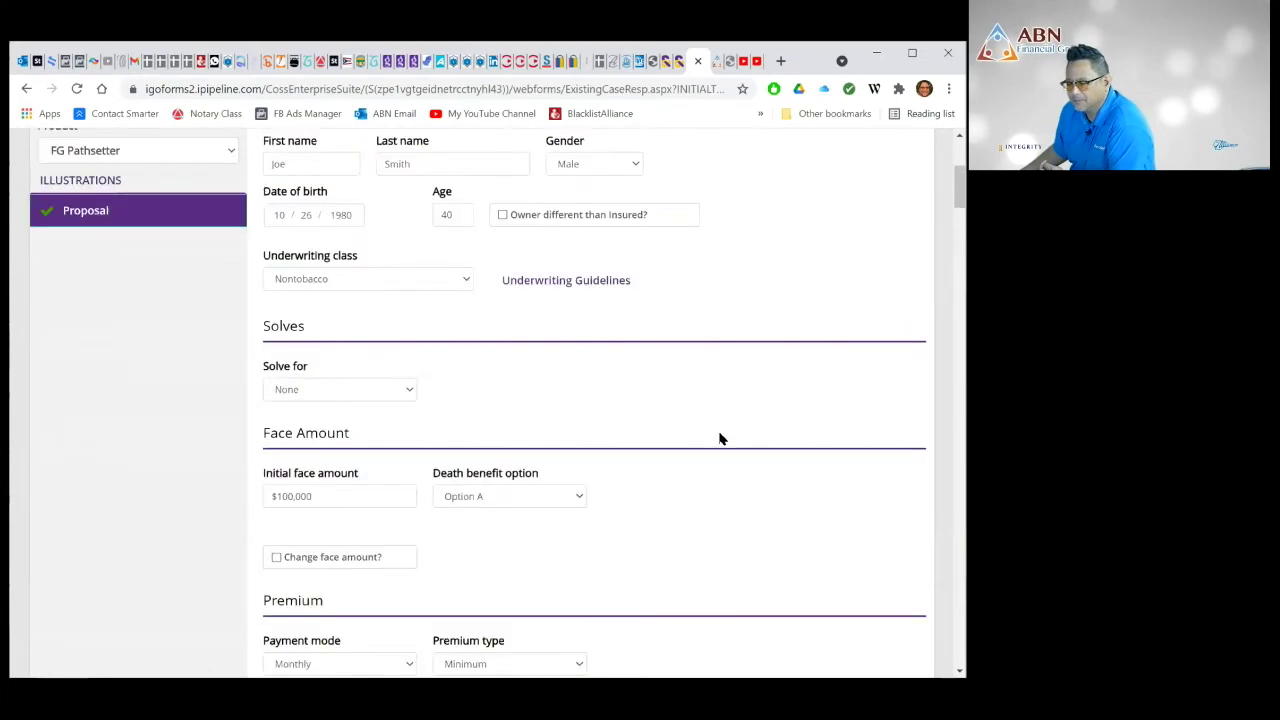
{"action": "left_click", "coordinate": [848, 292]}
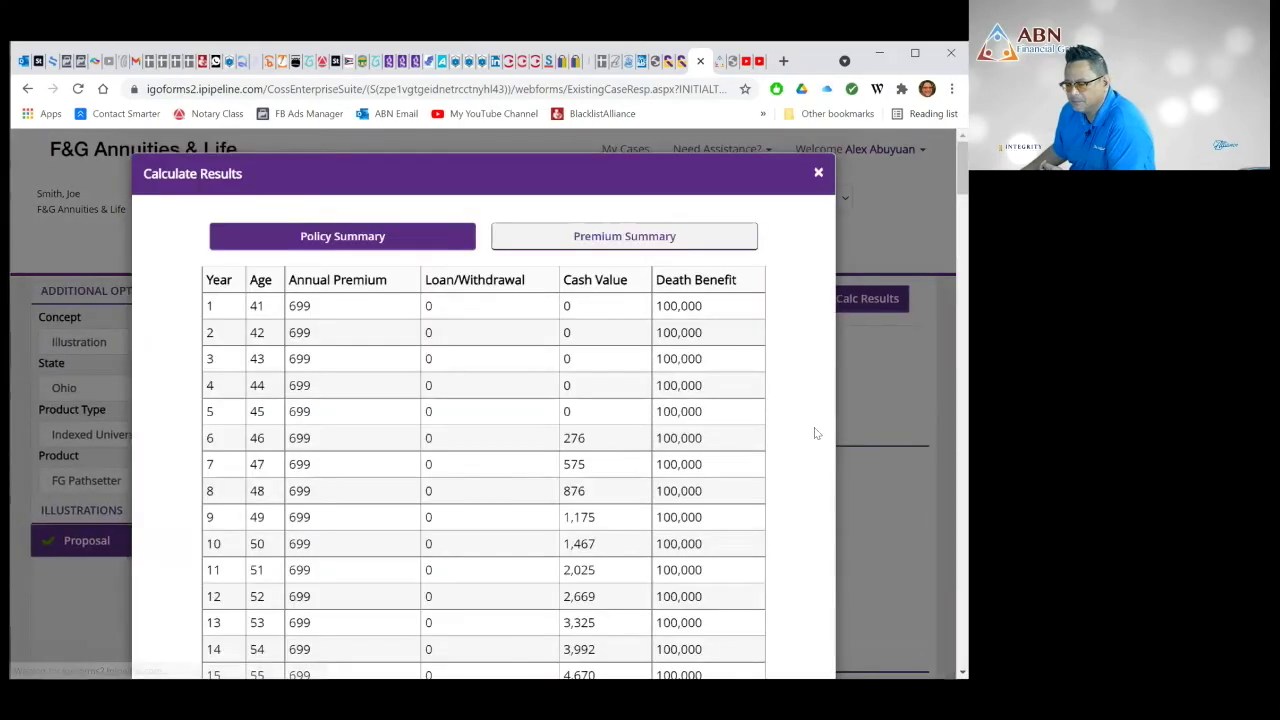
- Examine how the minimum premium affects cash value and death benefit across the policy years, especially from age 41 to 96
{"action": "scroll", "coordinate": [815, 433], "scroll_direction": "down", "scroll_amount": 6}
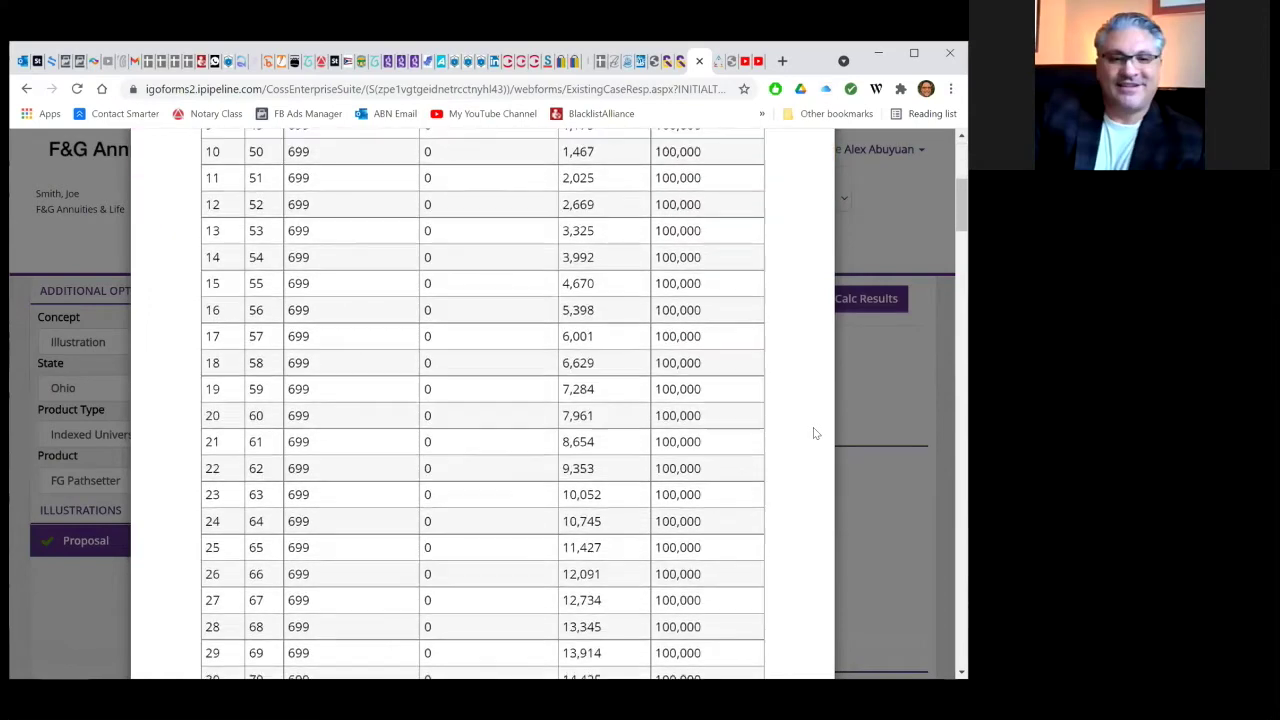
{"action": "scroll", "coordinate": [815, 433], "scroll_direction": "down", "scroll_amount": 3}
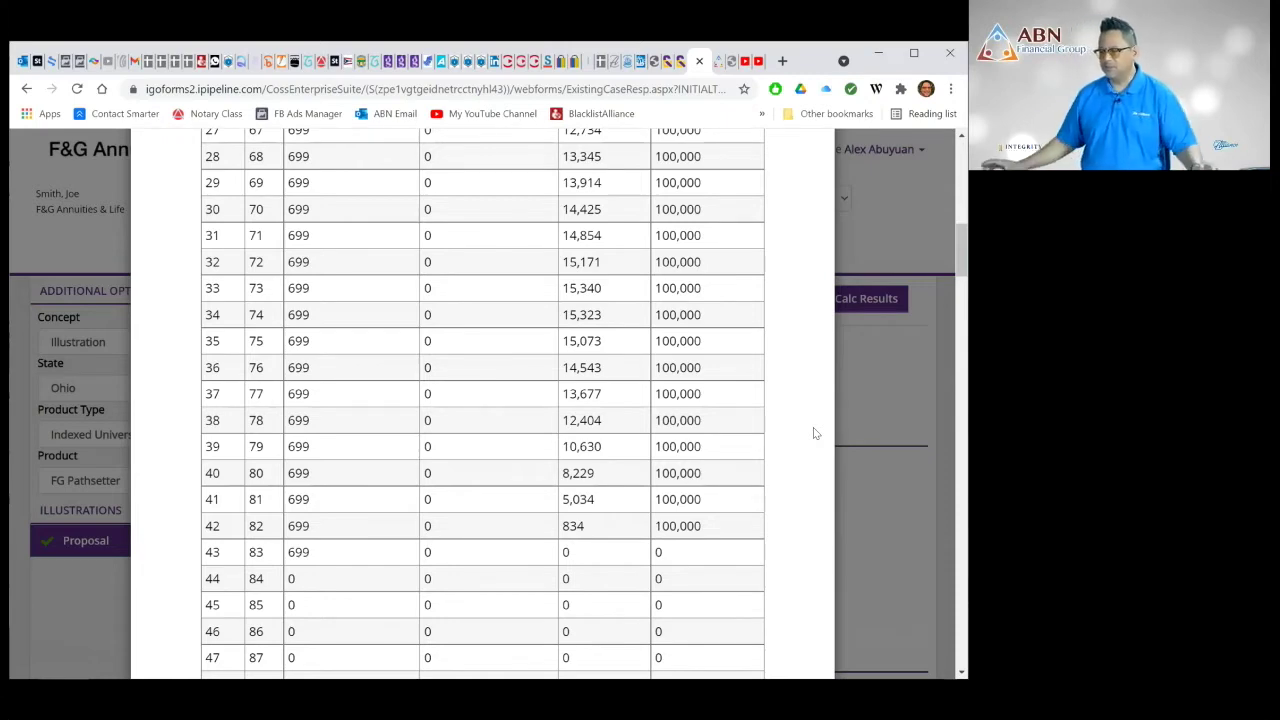
{"action": "scroll", "coordinate": [529, 487], "scroll_direction": "up", "scroll_amount": 8}
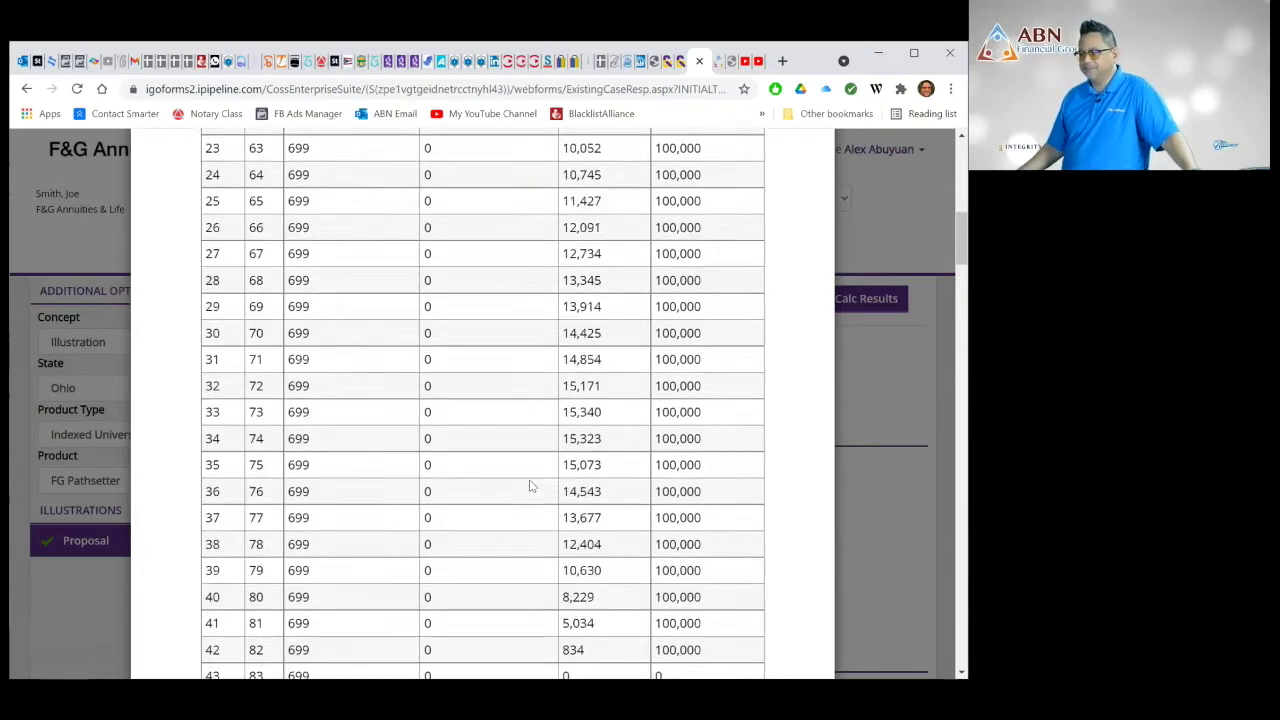
{"action": "scroll", "coordinate": [531, 487], "scroll_direction": "up", "scroll_amount": 1}
{"action": "scroll", "coordinate": [580, 420], "scroll_direction": "down", "scroll_amount": 3}
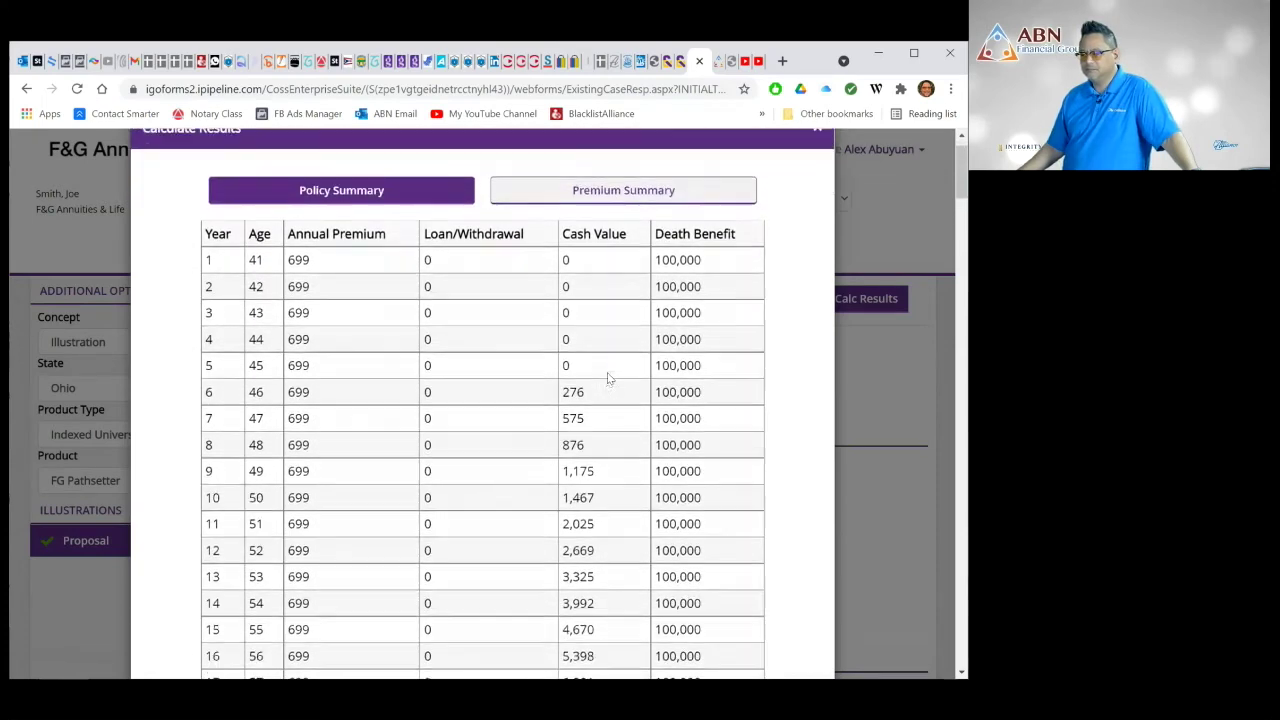
{"action": "scroll", "coordinate": [603, 386], "scroll_direction": "up", "scroll_amount": 3}
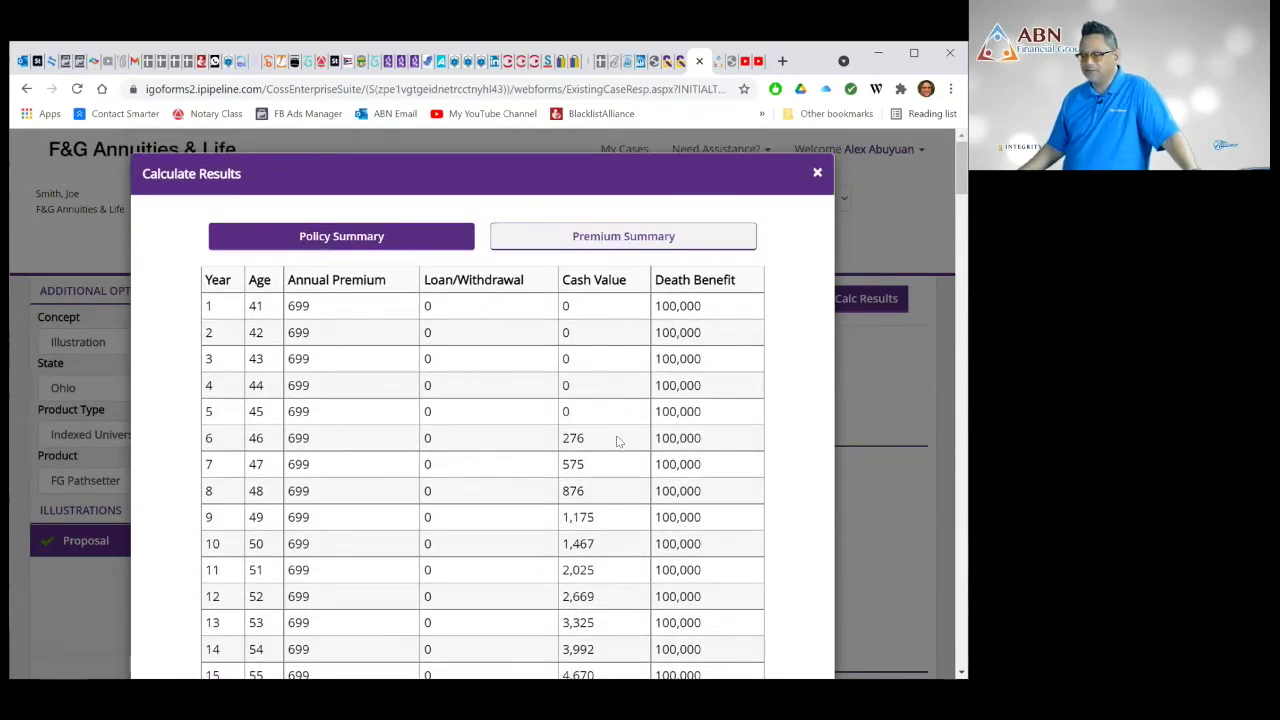
{"action": "scroll", "coordinate": [618, 438], "scroll_direction": "down", "scroll_amount": 9}
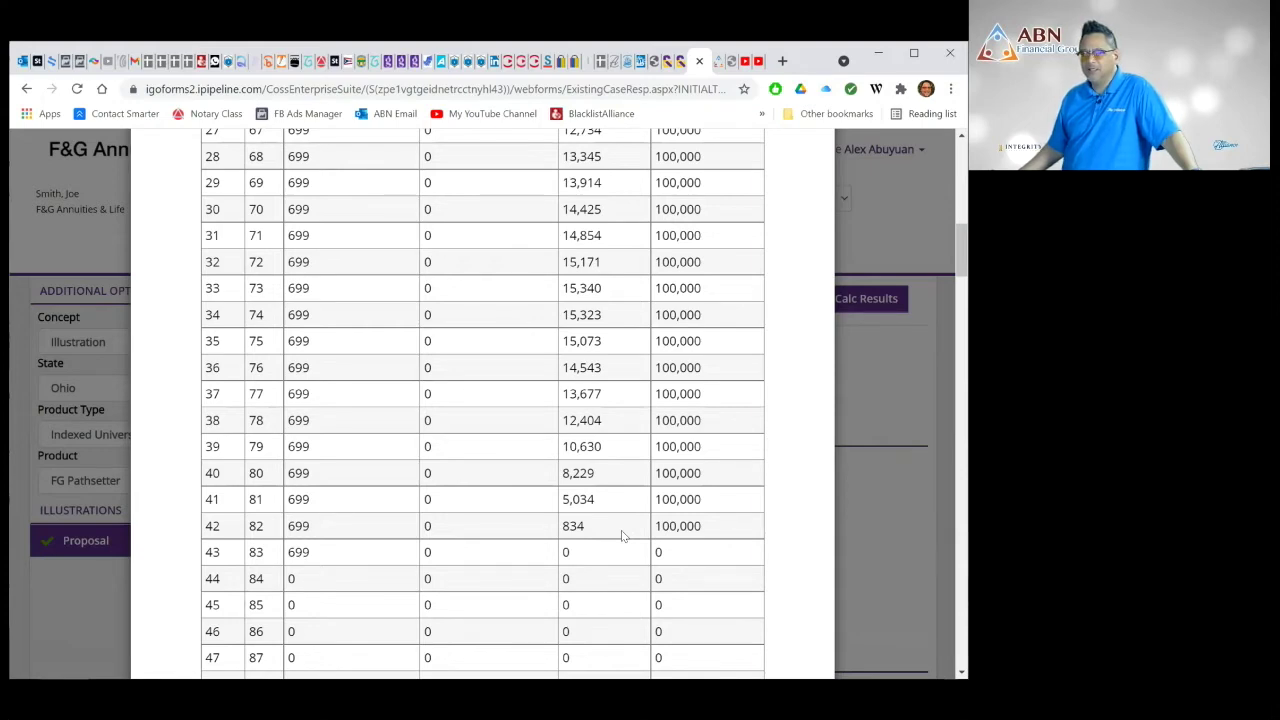
{"action": "scroll", "coordinate": [621, 530], "scroll_direction": "up", "scroll_amount": 8}
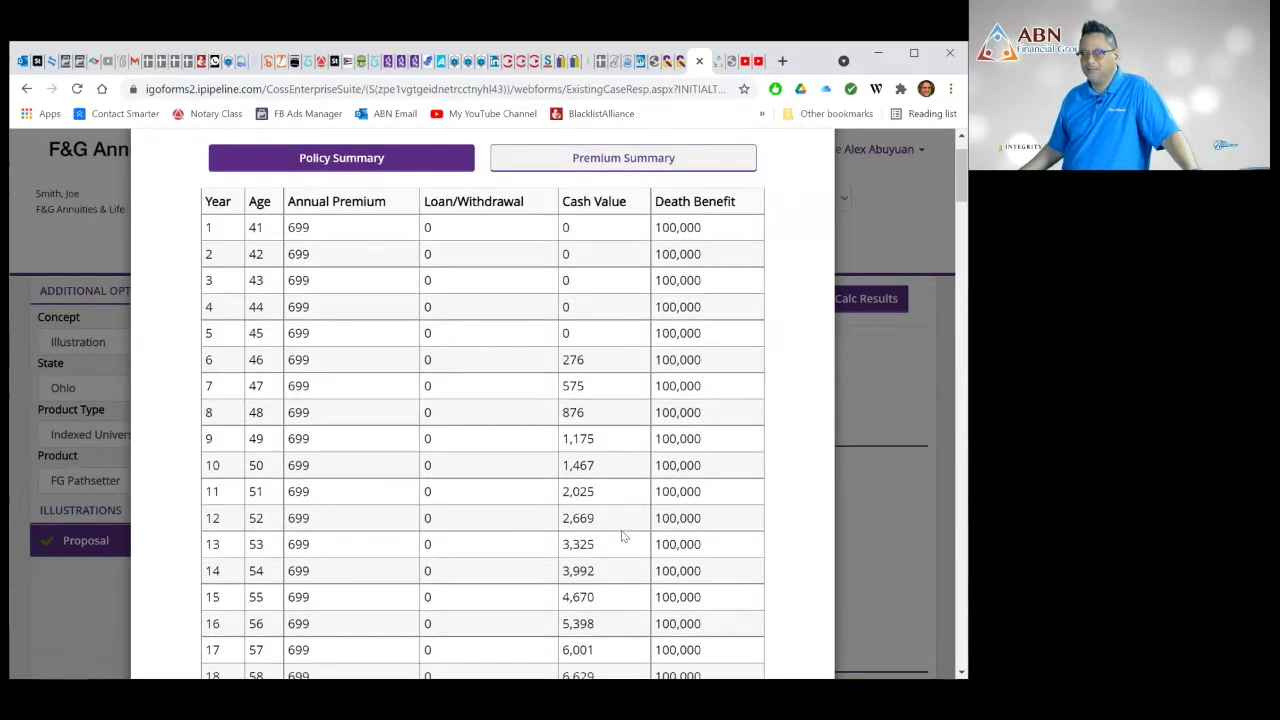
{"action": "scroll", "coordinate": [621, 533], "scroll_direction": "down", "scroll_amount": 10}
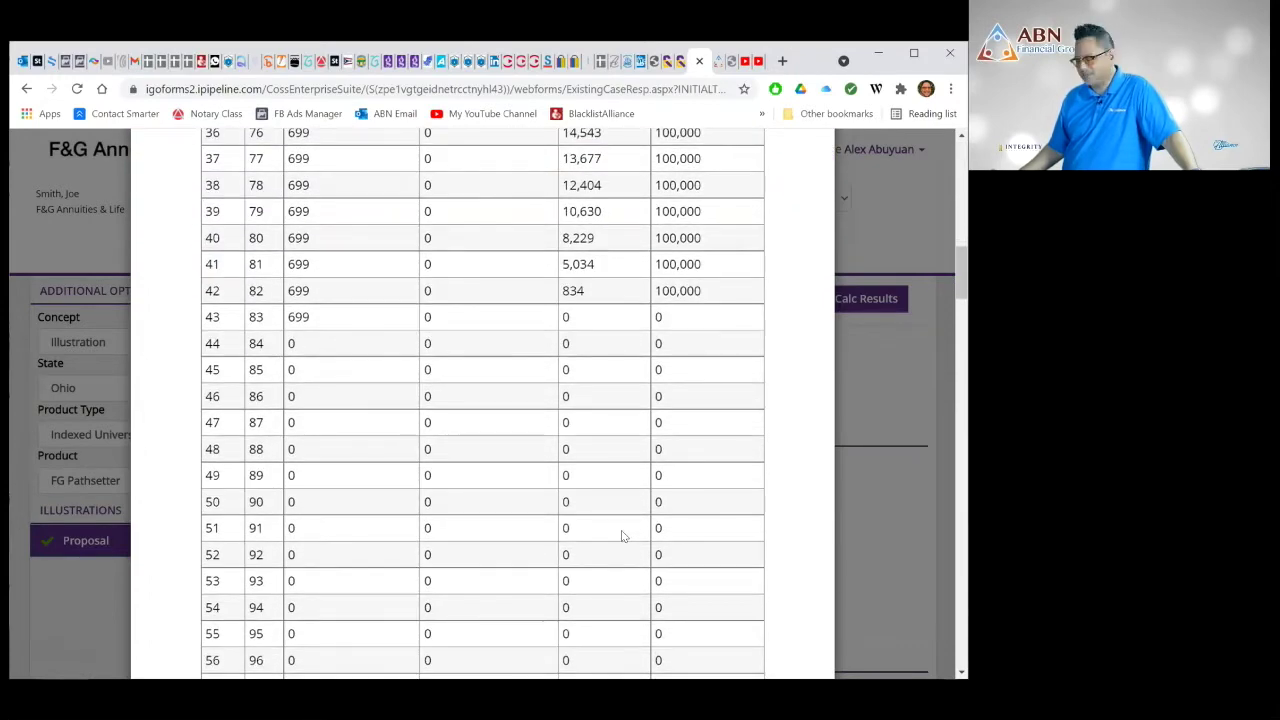
{"action": "scroll", "coordinate": [621, 535], "scroll_direction": "up", "scroll_amount": 10}
{"action": "scroll", "coordinate": [621, 536], "scroll_direction": "up", "scroll_amount": 1}
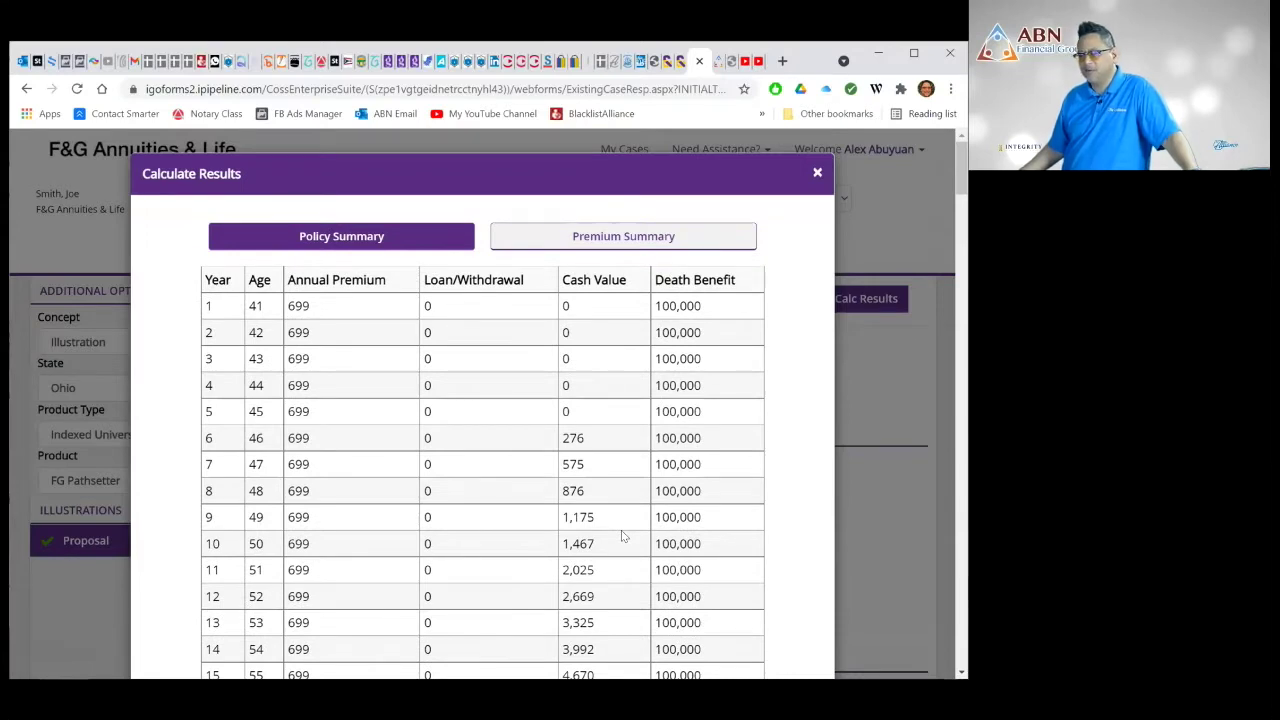
- Review cash value and death benefit across the minimum-premium Policy Summary, including ages 64 to 84, and close the results
{"action": "scroll", "coordinate": [621, 535], "scroll_direction": "down", "scroll_amount": 7}
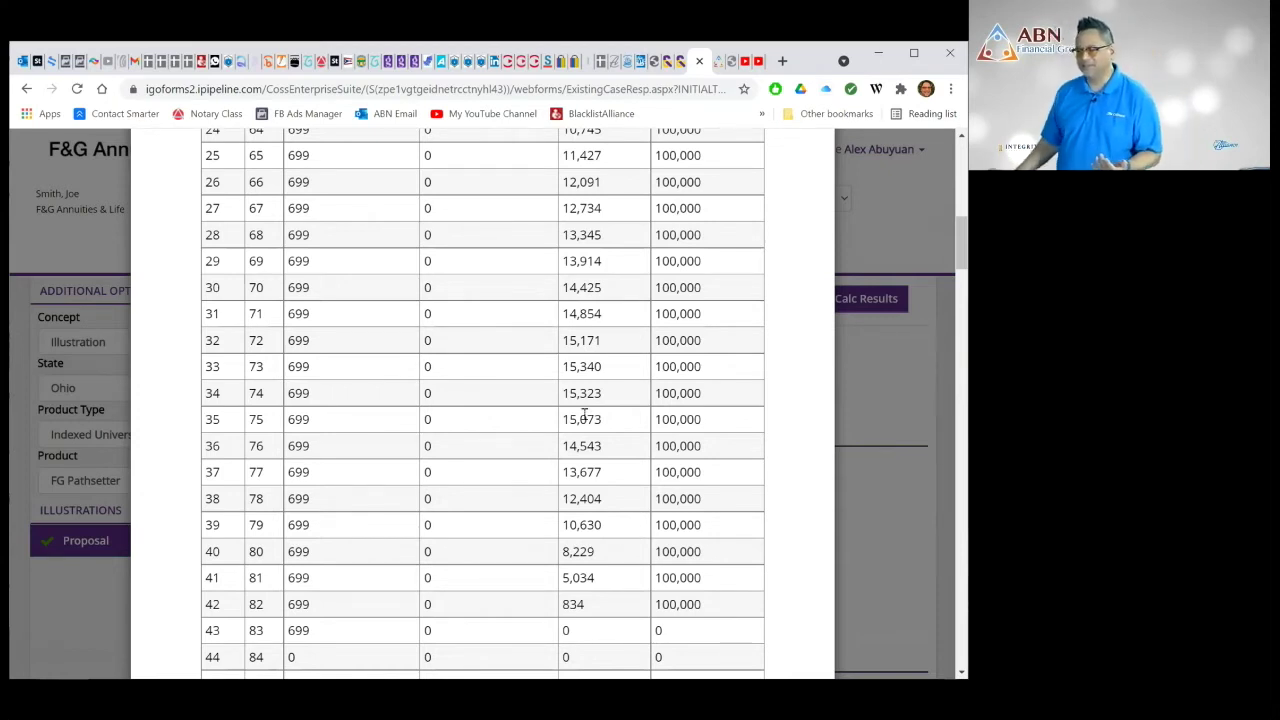
{"action": "scroll", "coordinate": [585, 418], "scroll_direction": "up", "scroll_amount": 8}
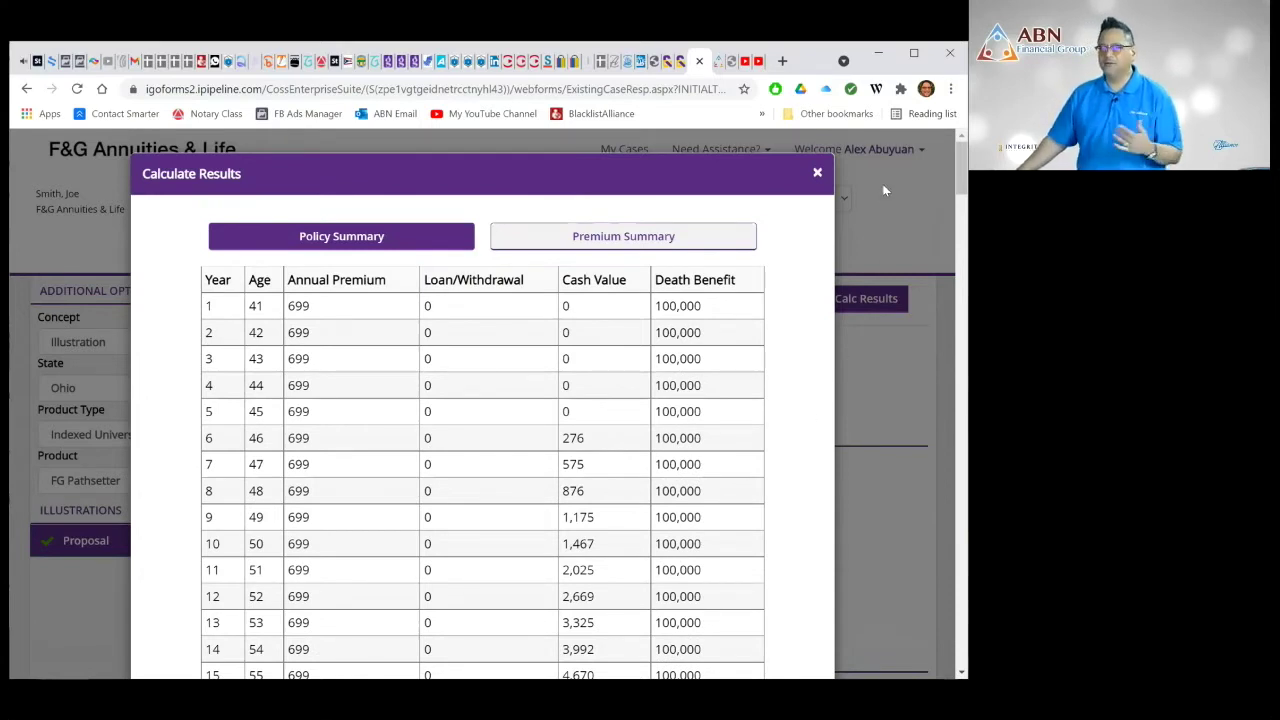
{"action": "left_click", "coordinate": [816, 176]}
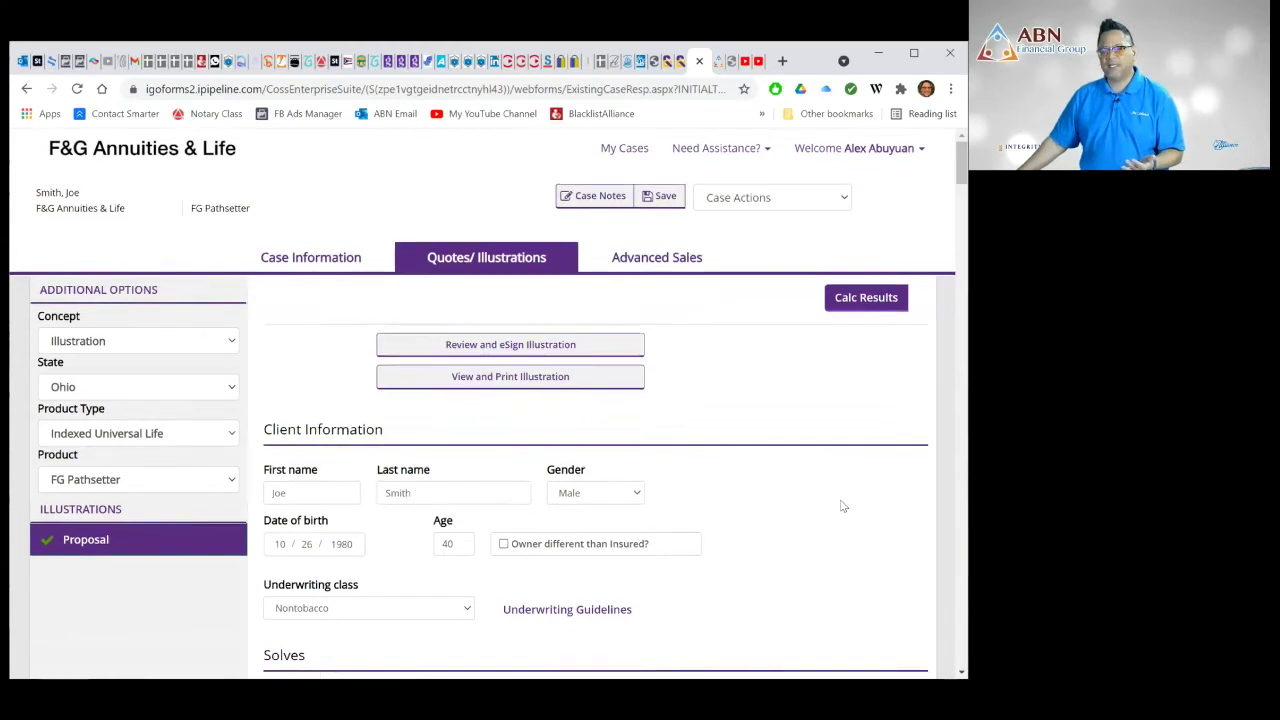
- In the Premium section, set the premium type to Specified Level and the Pay premium to field to A65
{"action": "scroll", "coordinate": [842, 506], "scroll_direction": "down", "scroll_amount": 3}
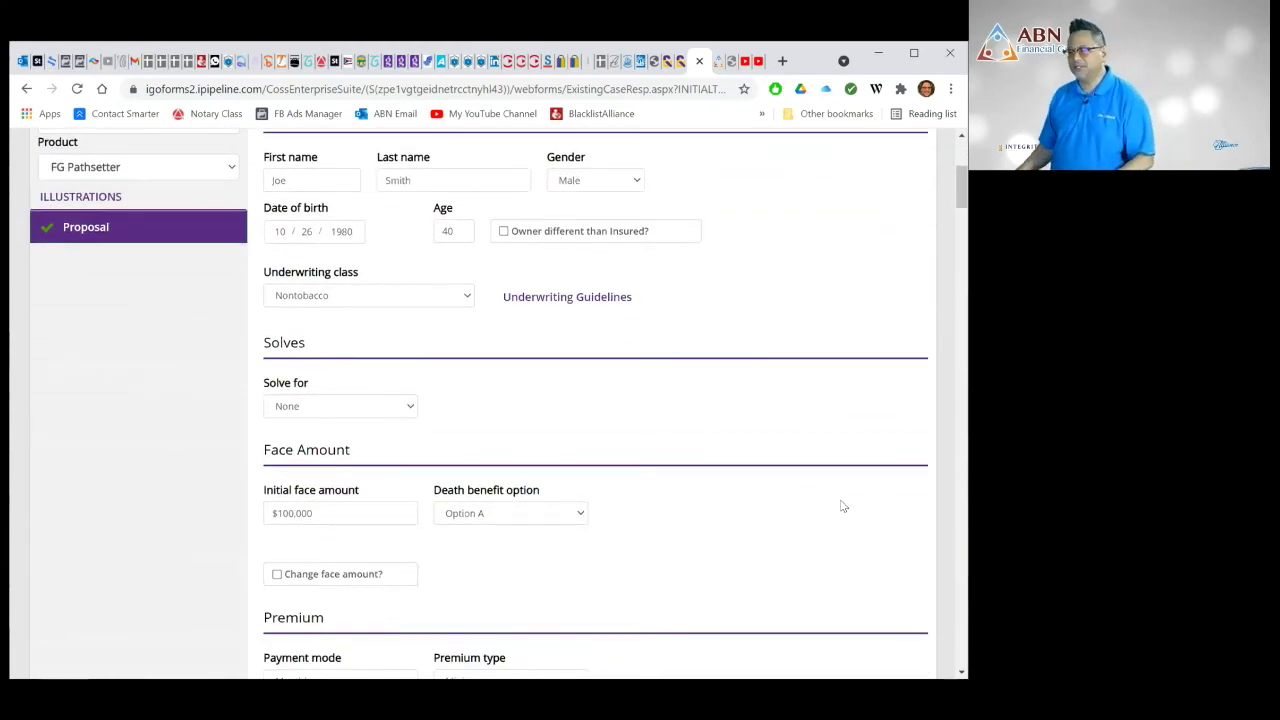
{"action": "scroll", "coordinate": [842, 506], "scroll_direction": "down", "scroll_amount": 1}
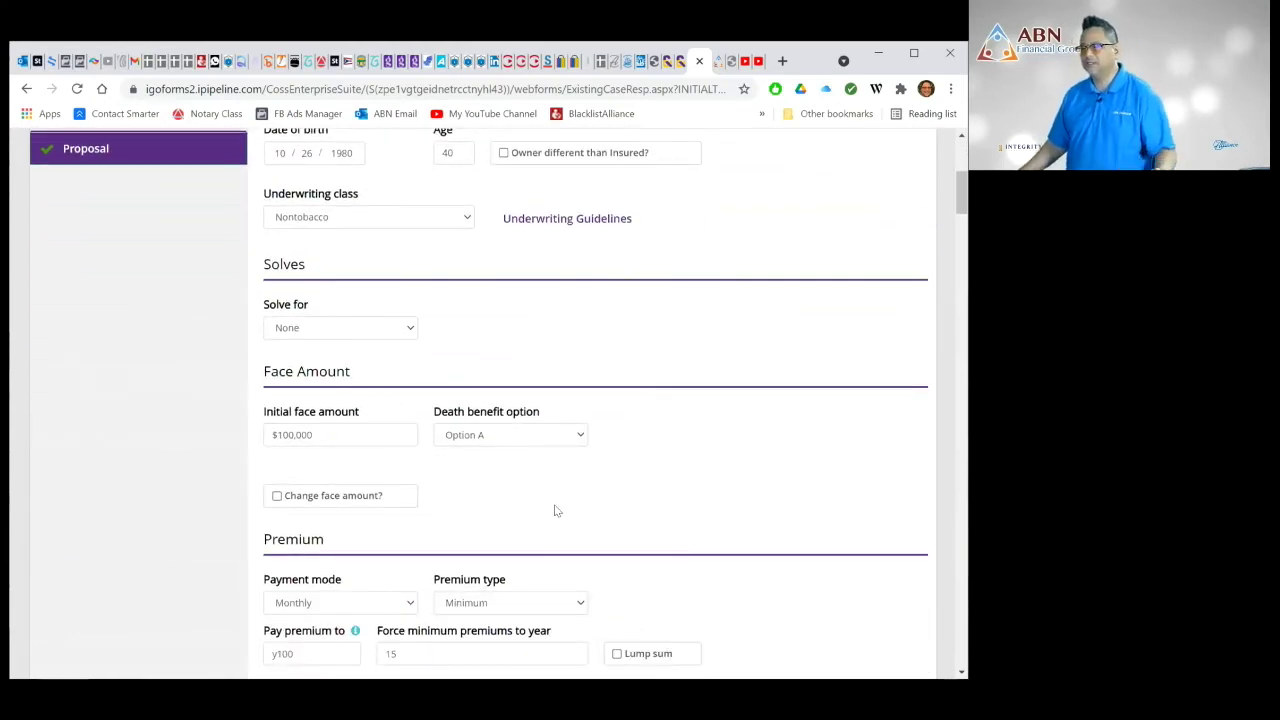
{"action": "scroll", "coordinate": [554, 508], "scroll_direction": "down", "scroll_amount": 2}
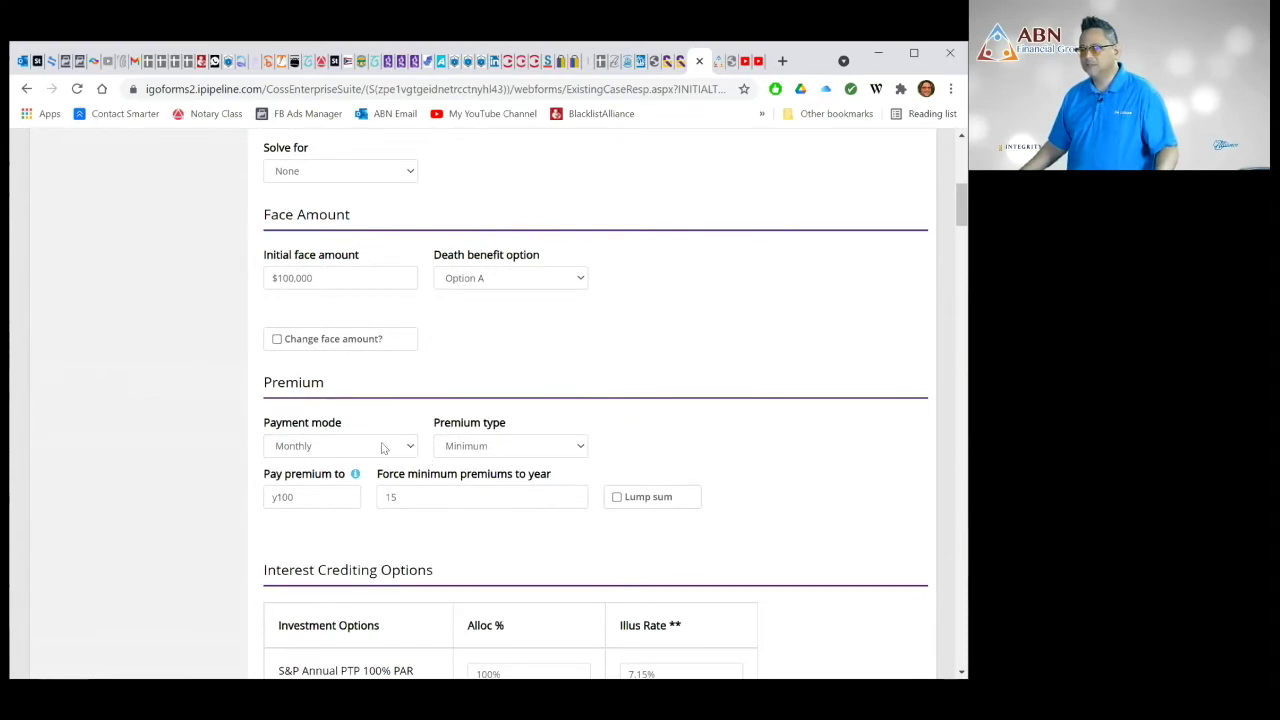
{"action": "left_click", "coordinate": [472, 453]}
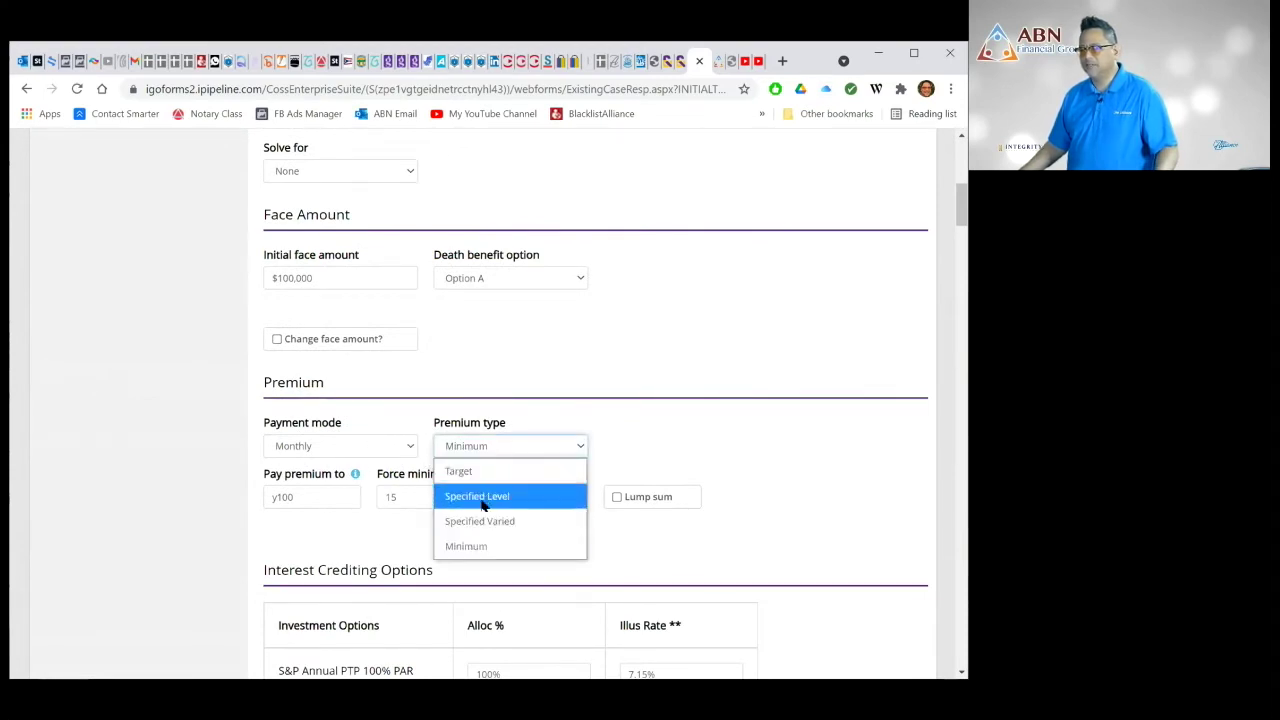
{"action": "left_click", "coordinate": [485, 492]}
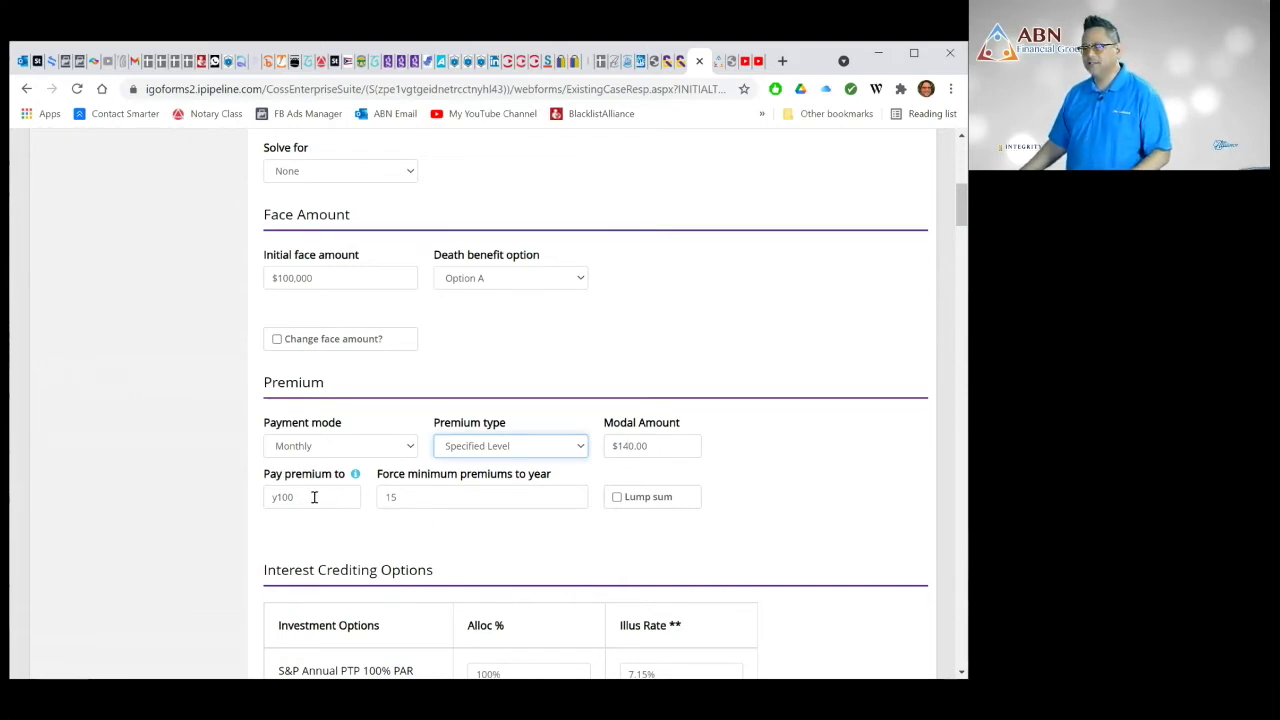
{"action": "left_click_drag", "start_coordinate": [314, 497], "coordinate": [258, 501]}
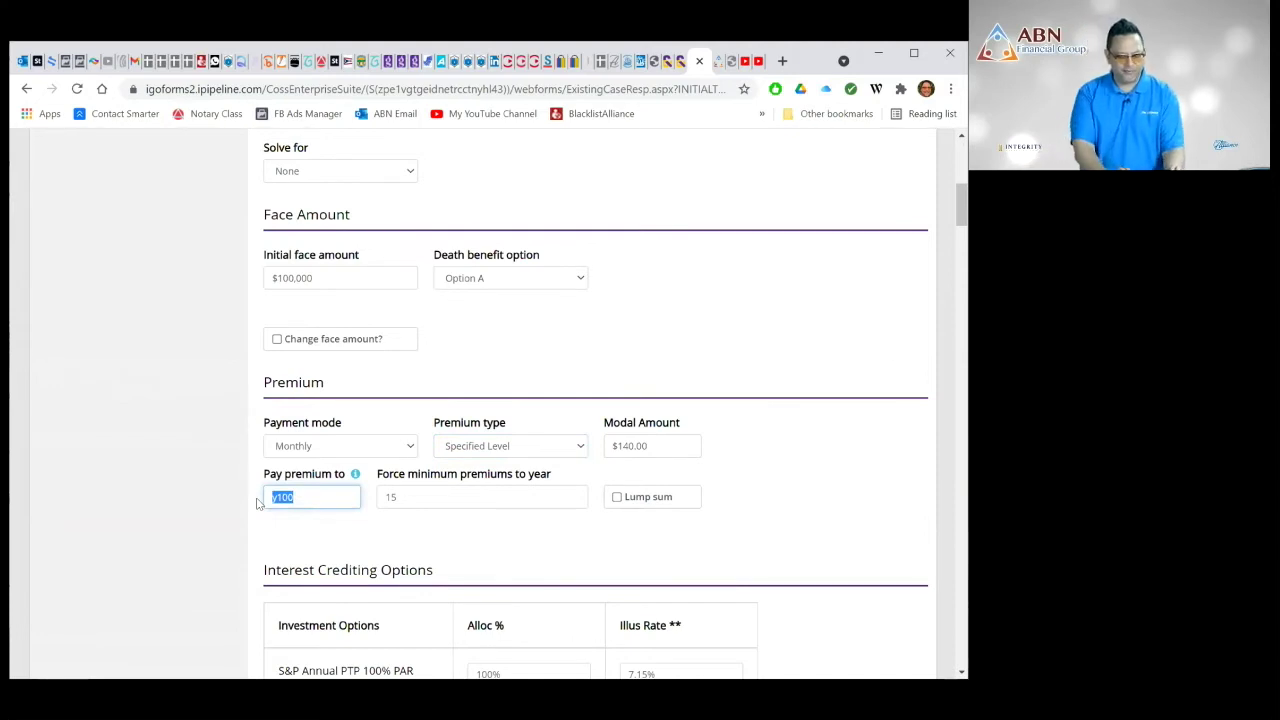
{"action": "type", "text": "A65"}
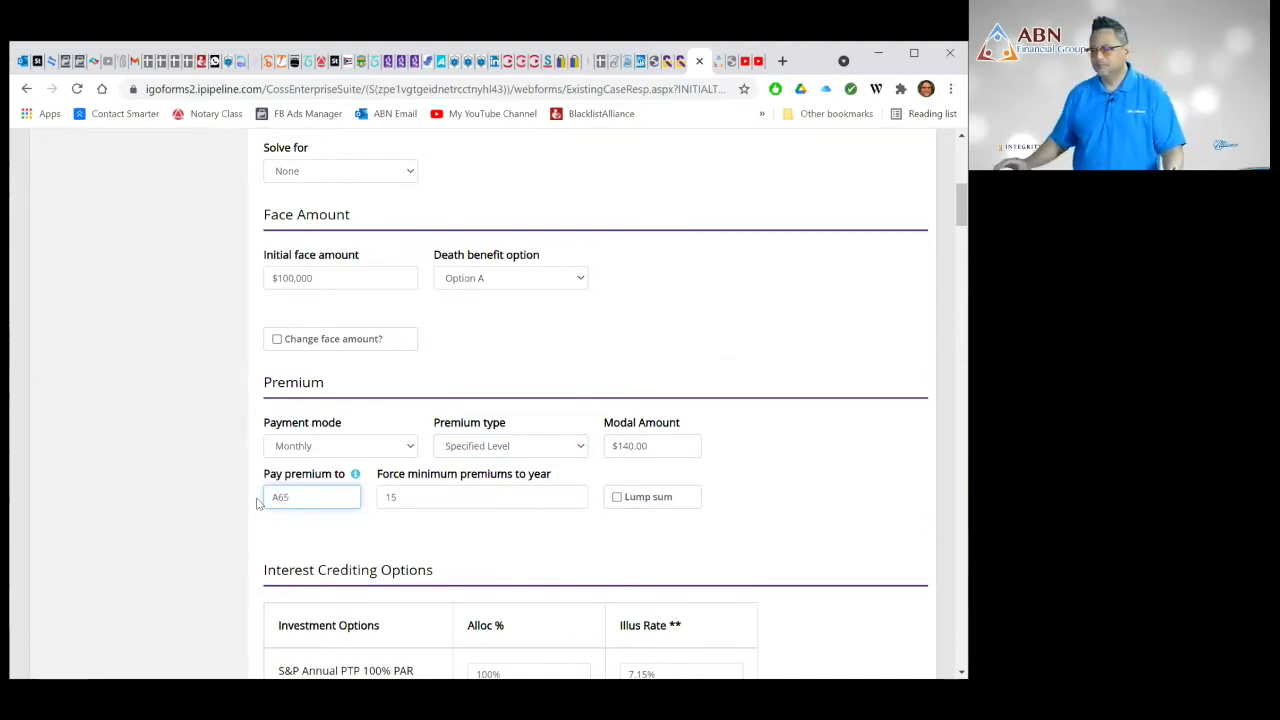
{"action": "left_click", "coordinate": [809, 342]}
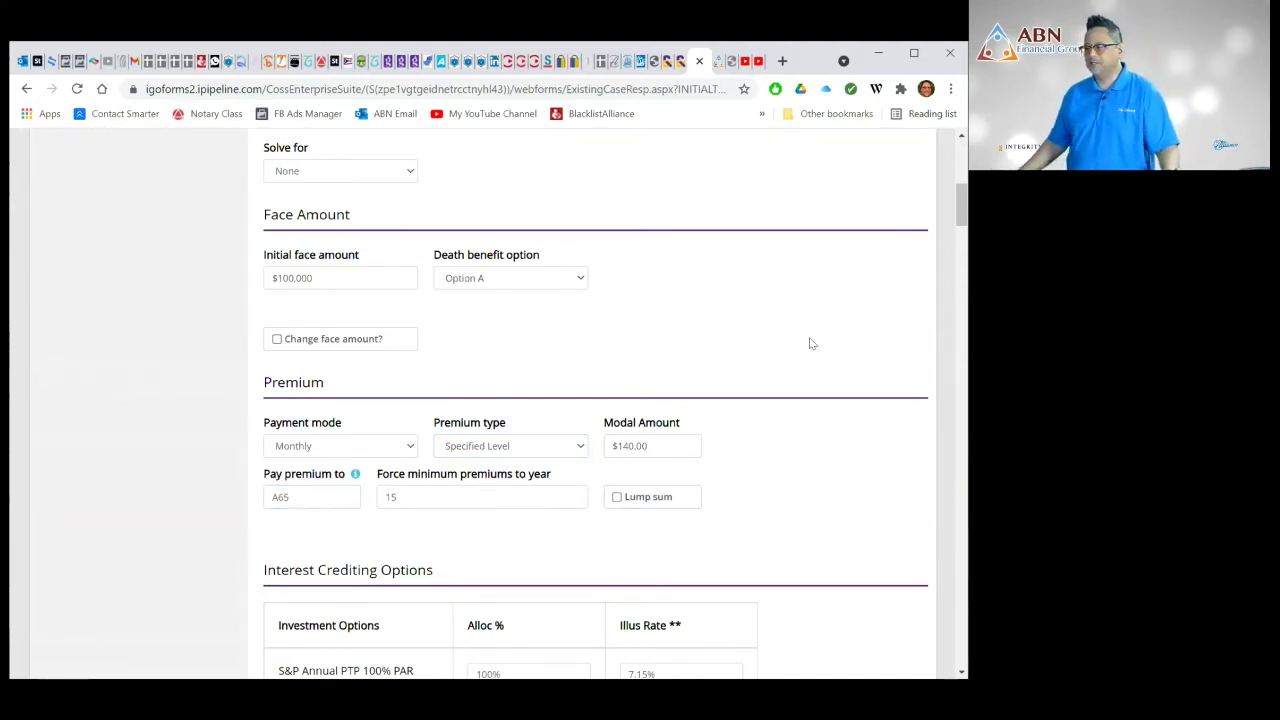
- Check the revised Premium settings and recalculate the results for the specified level premium paid to age 65
{"action": "scroll", "coordinate": [810, 340], "scroll_direction": "up", "scroll_amount": 4}
{"action": "scroll", "coordinate": [810, 340], "scroll_direction": "down", "scroll_amount": 4}
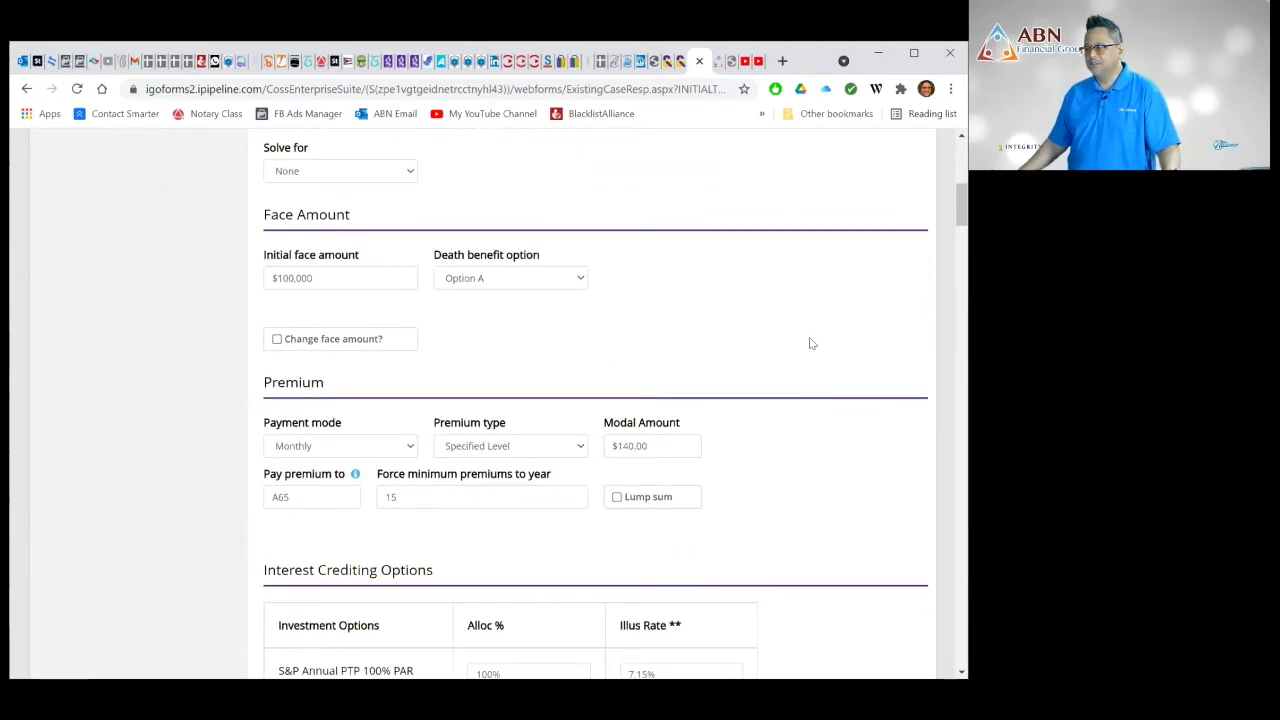
{"action": "scroll", "coordinate": [810, 343], "scroll_direction": "up", "scroll_amount": 2}
{"action": "scroll", "coordinate": [810, 343], "scroll_direction": "down", "scroll_amount": 1}
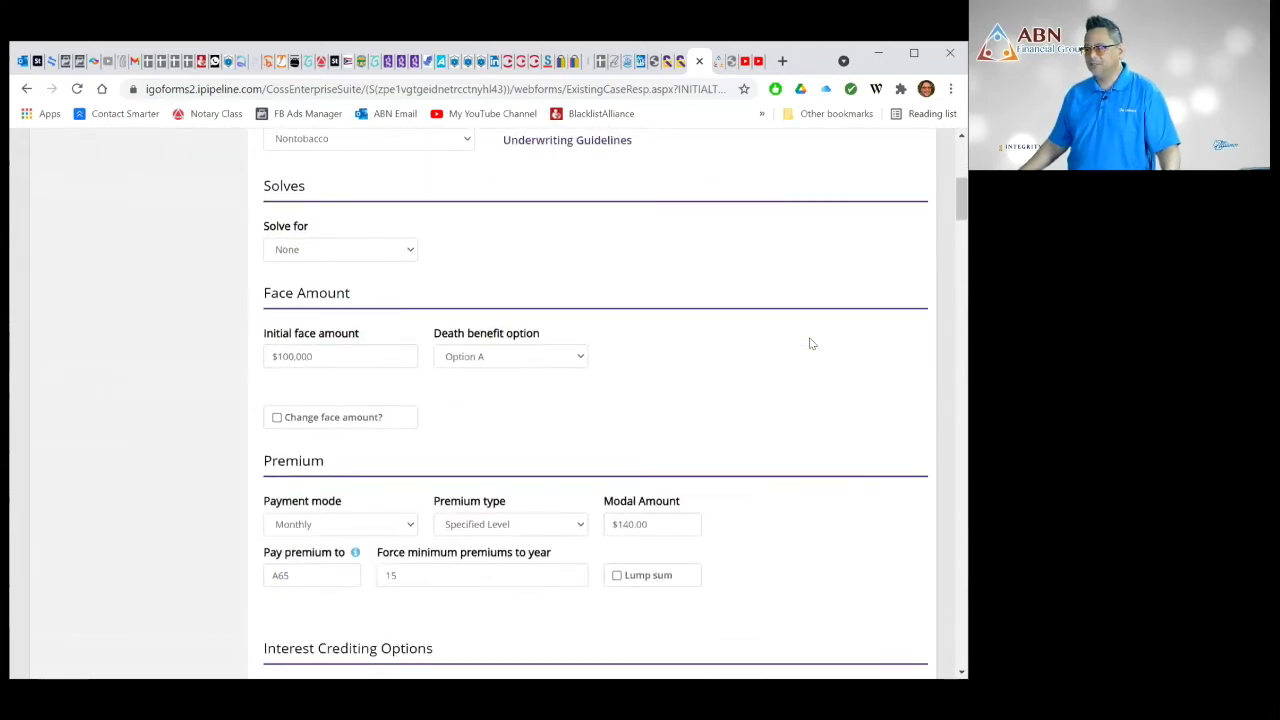
{"action": "scroll", "coordinate": [809, 343], "scroll_direction": "up", "scroll_amount": 5}
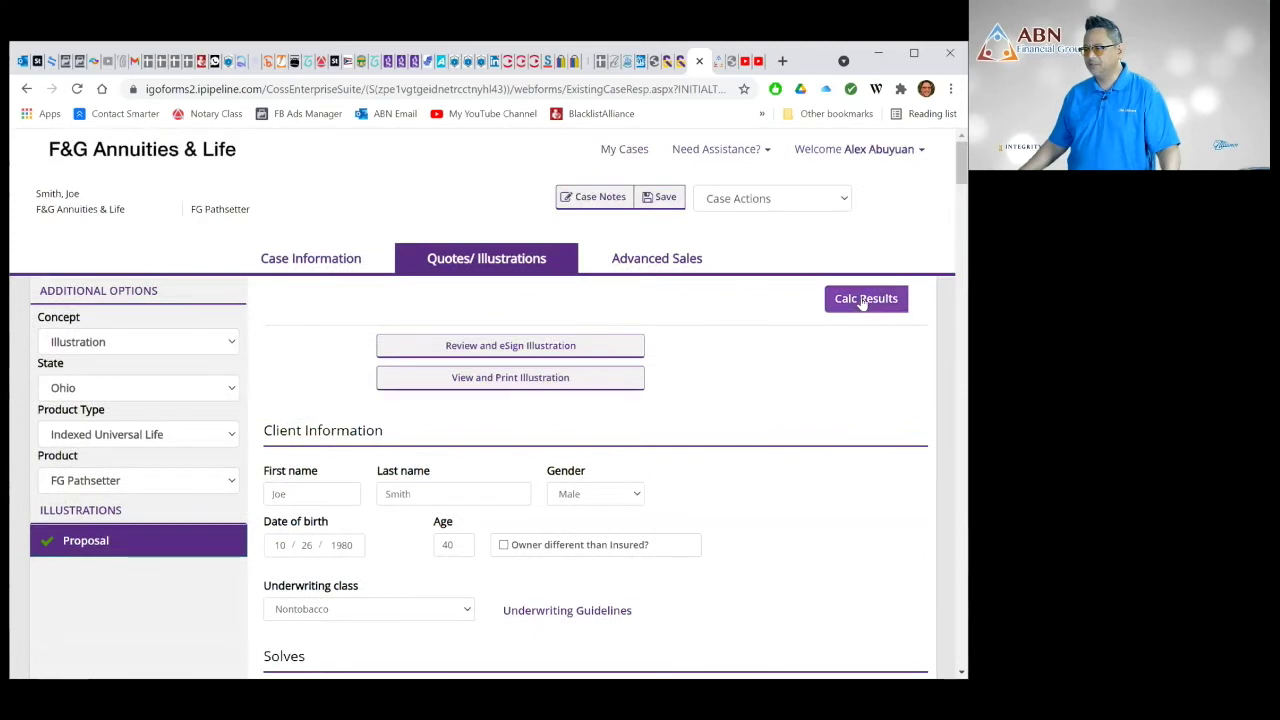
{"action": "left_click", "coordinate": [862, 302]}
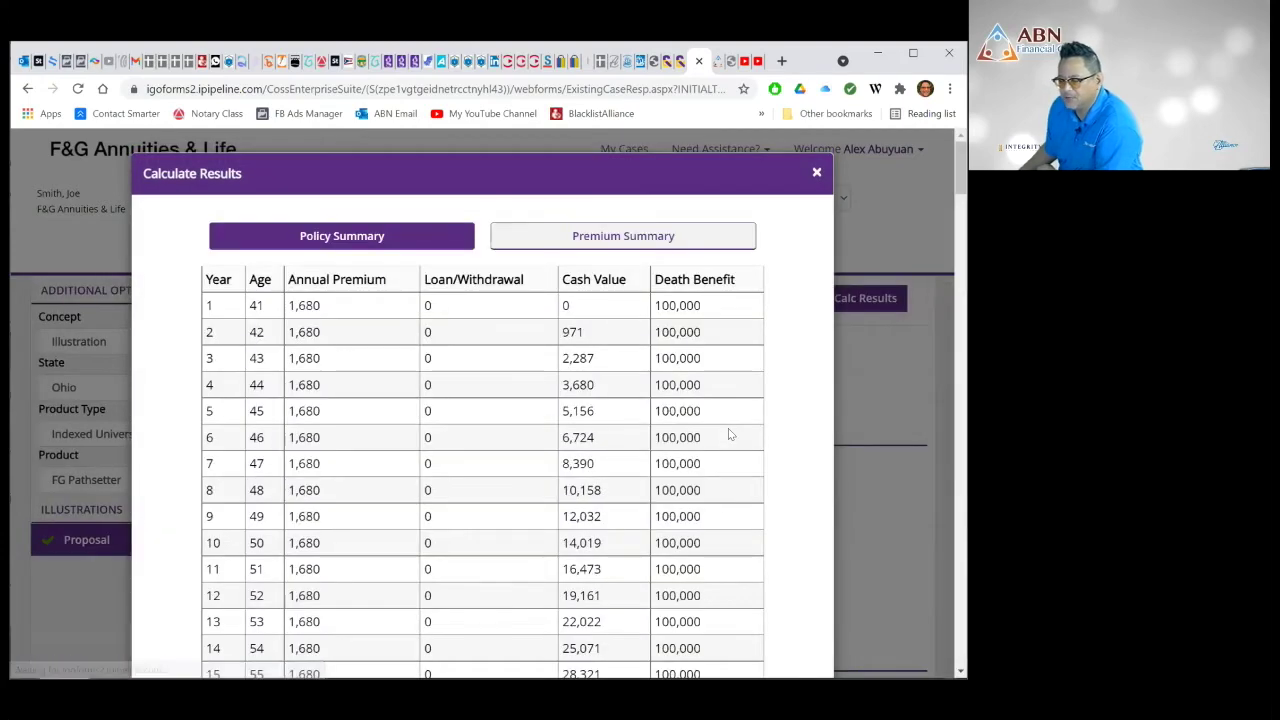
- Examine how paying premiums only to age 65 affects cash value and death benefit through age 121, and close the results
{"action": "scroll", "coordinate": [728, 433], "scroll_direction": "down", "scroll_amount": 5}
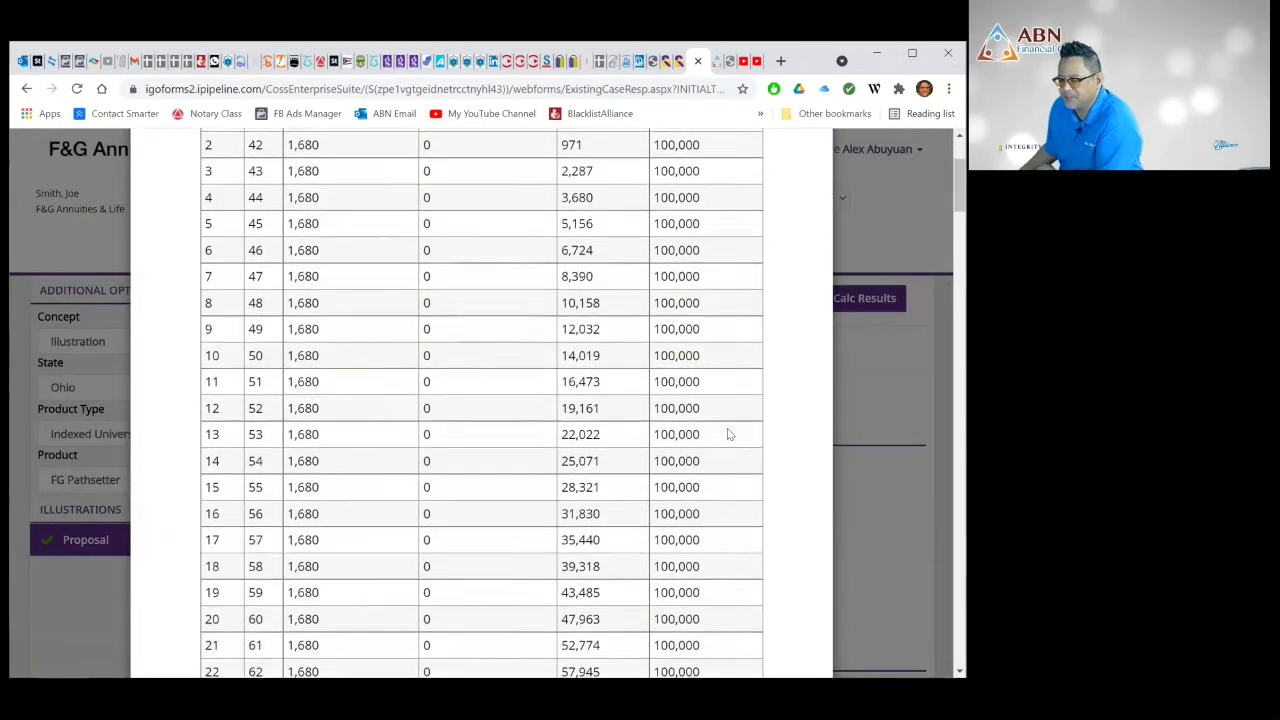
{"action": "scroll", "coordinate": [727, 428], "scroll_direction": "down", "scroll_amount": 13}
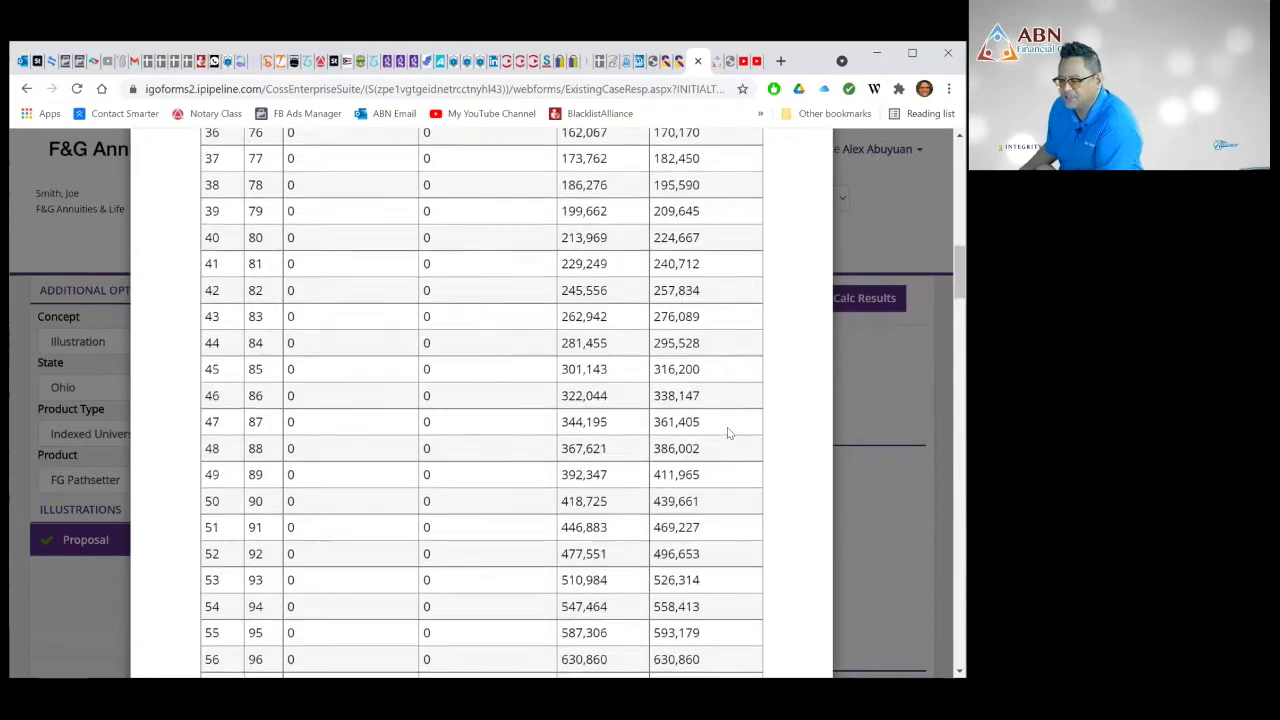
{"action": "scroll", "coordinate": [727, 427], "scroll_direction": "up", "scroll_amount": 8}
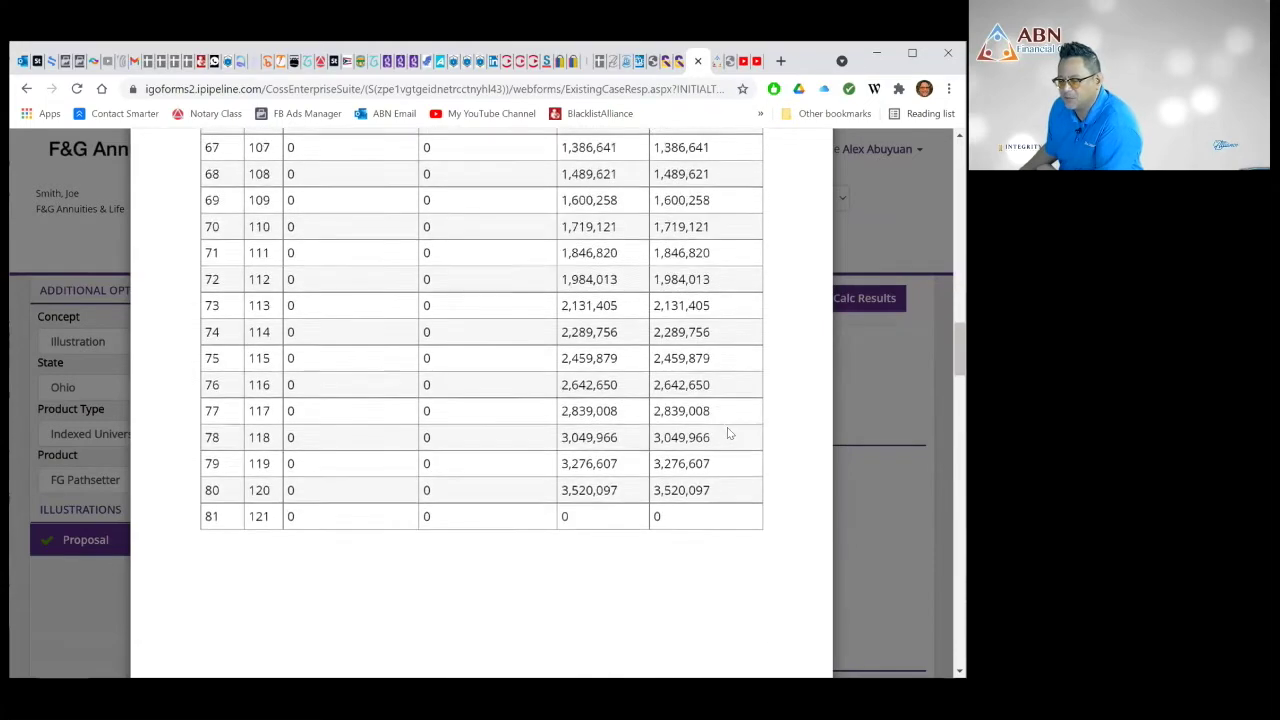
{"action": "scroll", "coordinate": [727, 427], "scroll_direction": "up", "scroll_amount": 9}
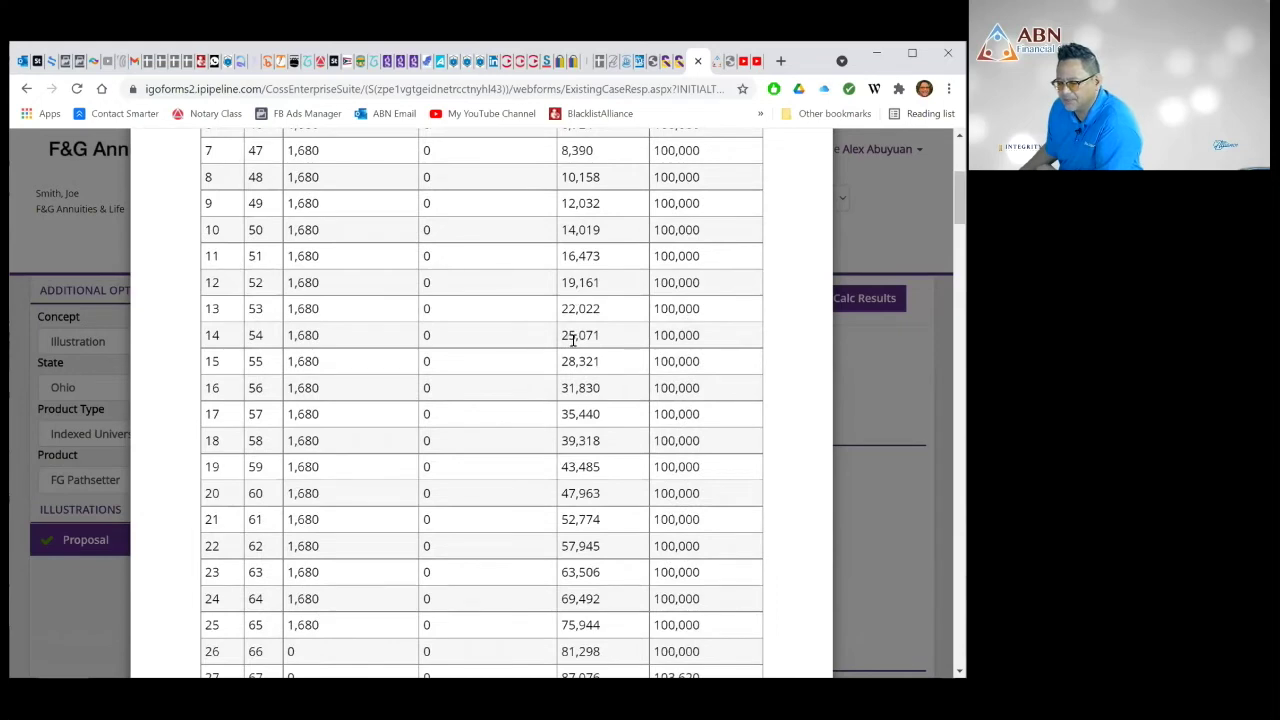
{"action": "scroll", "coordinate": [572, 340], "scroll_direction": "up", "scroll_amount": 3}
{"action": "scroll", "coordinate": [572, 340], "scroll_direction": "up", "scroll_amount": 1}
{"action": "scroll", "coordinate": [571, 337], "scroll_direction": "down", "scroll_amount": 4}
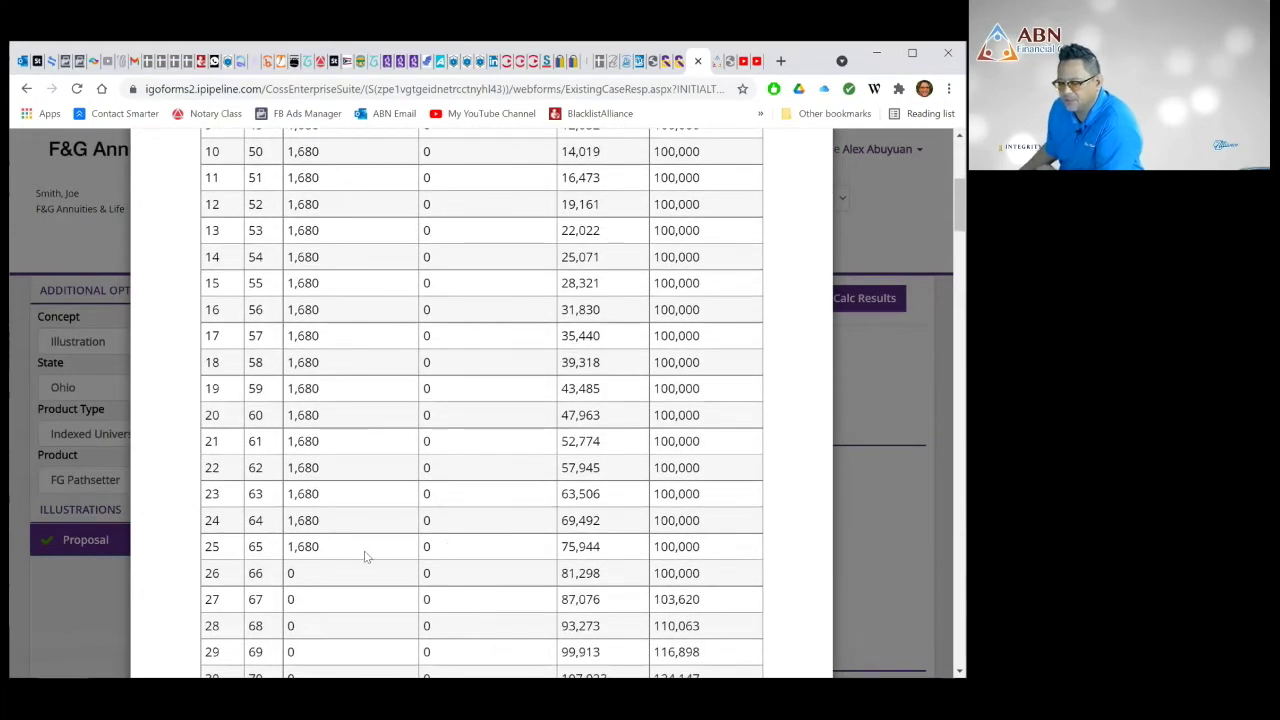
{"action": "scroll", "coordinate": [634, 425], "scroll_direction": "up", "scroll_amount": 4}
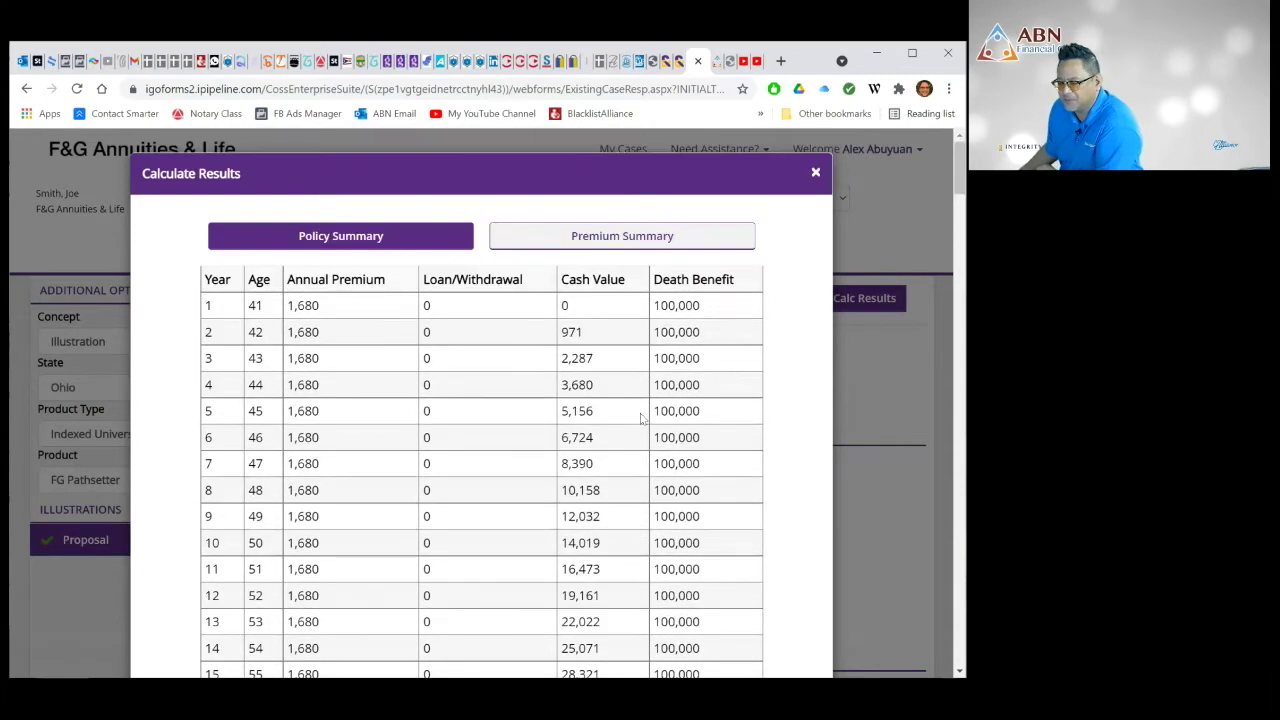
{"action": "left_click", "coordinate": [815, 172]}
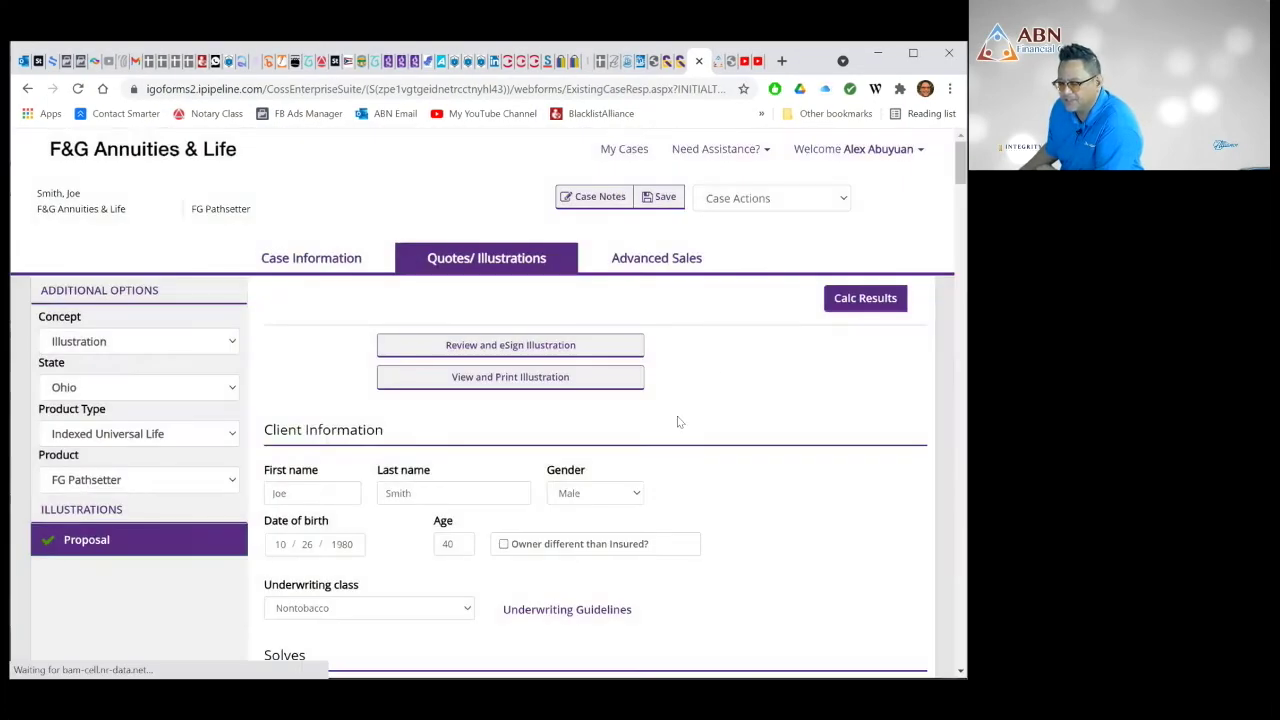
- Open the printable illustration and examine the Tabular Detail on page 8, highlighting the age 60 account value under current non-guaranteed assumptions
{"action": "left_click", "coordinate": [484, 386]}
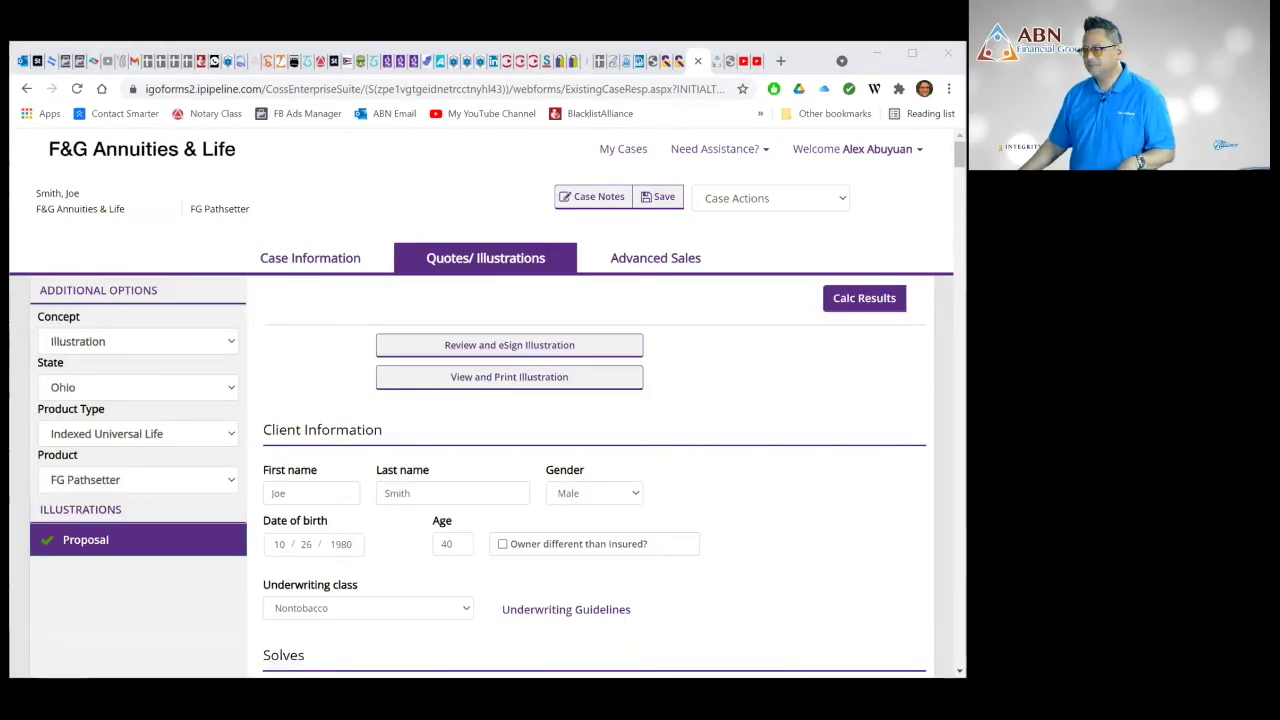
{"action": "scroll", "coordinate": [794, 540], "scroll_direction": "down", "scroll_amount": 1}
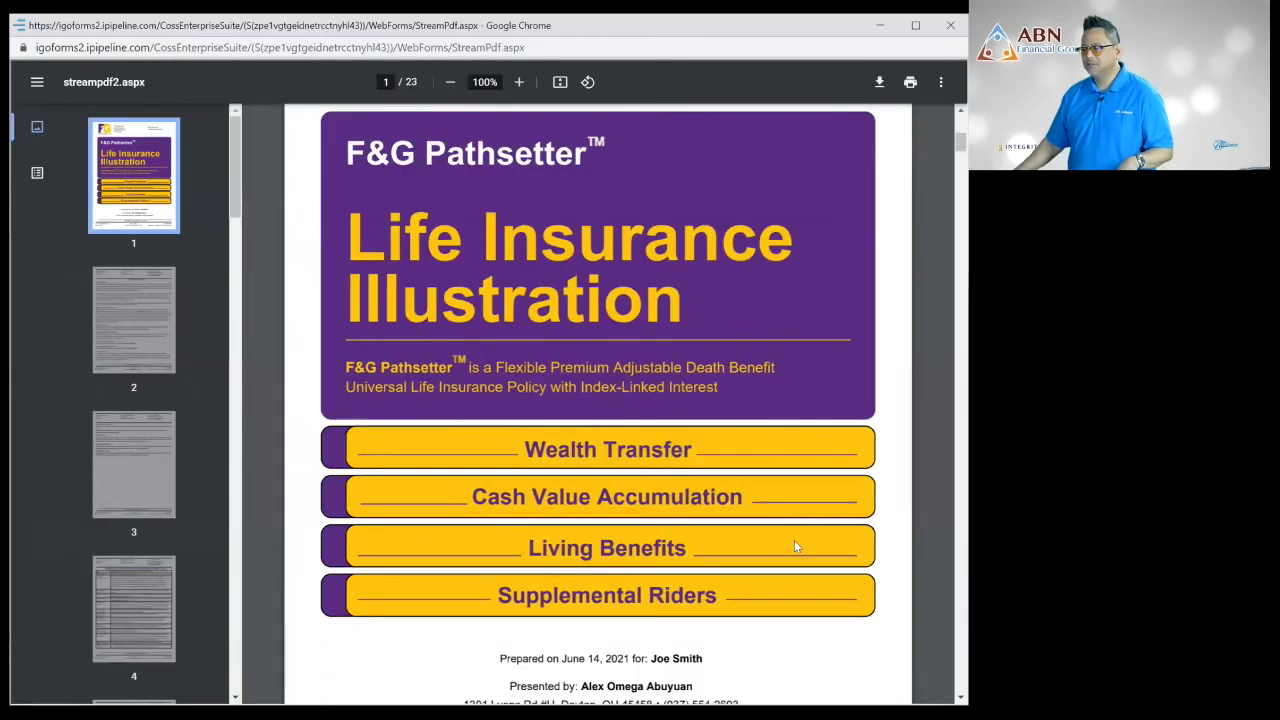
{"action": "scroll", "coordinate": [794, 547], "scroll_direction": "down", "scroll_amount": 15}
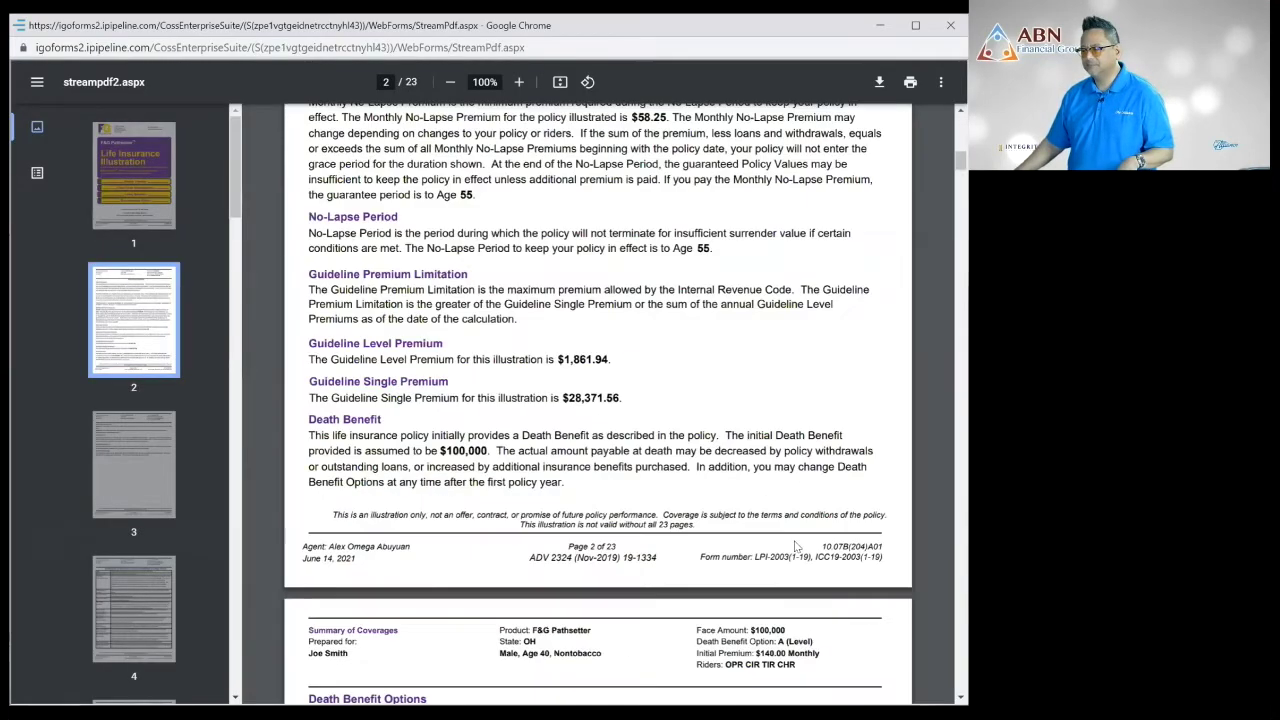
{"action": "scroll", "coordinate": [794, 547], "scroll_direction": "down", "scroll_amount": 10}
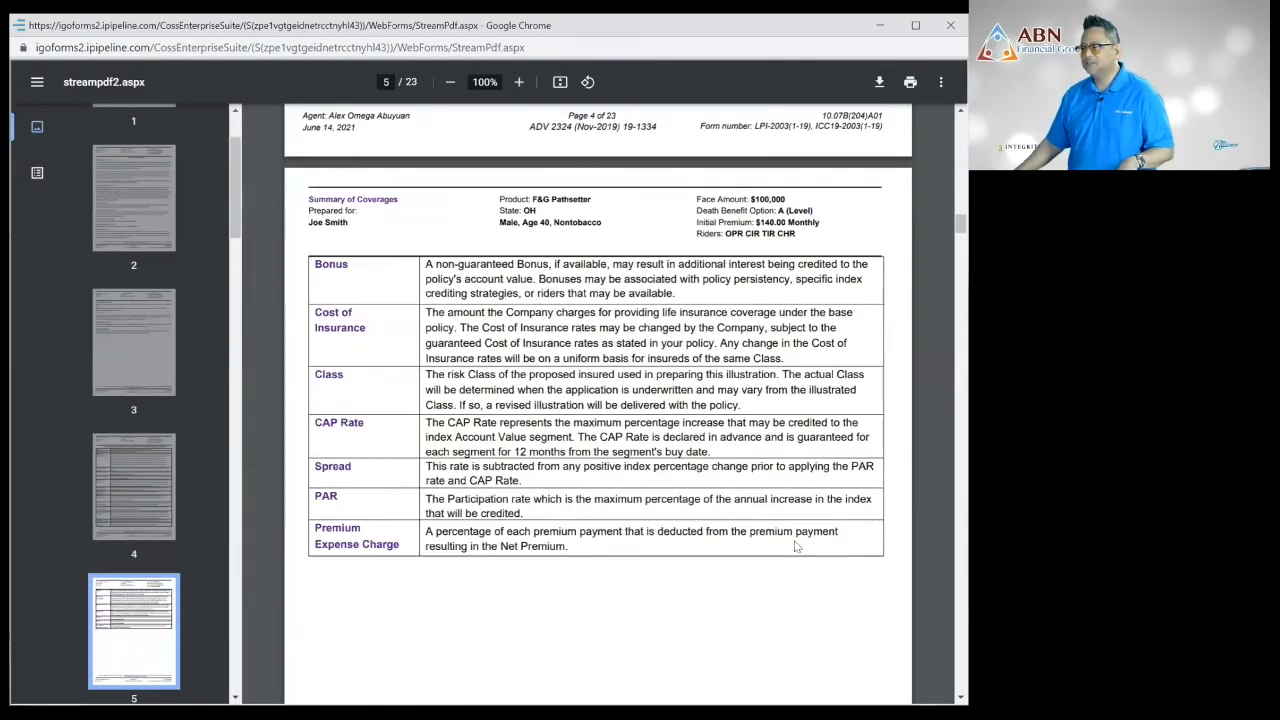
{"action": "scroll", "coordinate": [796, 546], "scroll_direction": "down", "scroll_amount": 10}
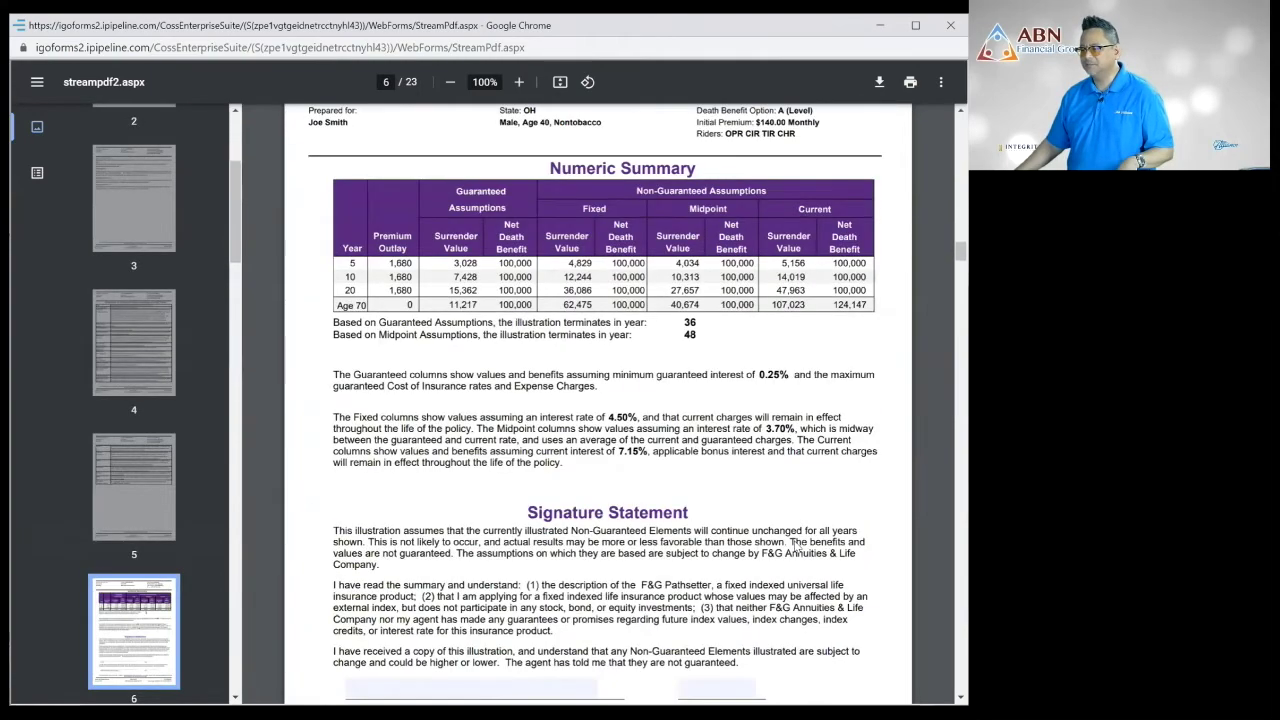
{"action": "scroll", "coordinate": [796, 547], "scroll_direction": "down", "scroll_amount": 15}
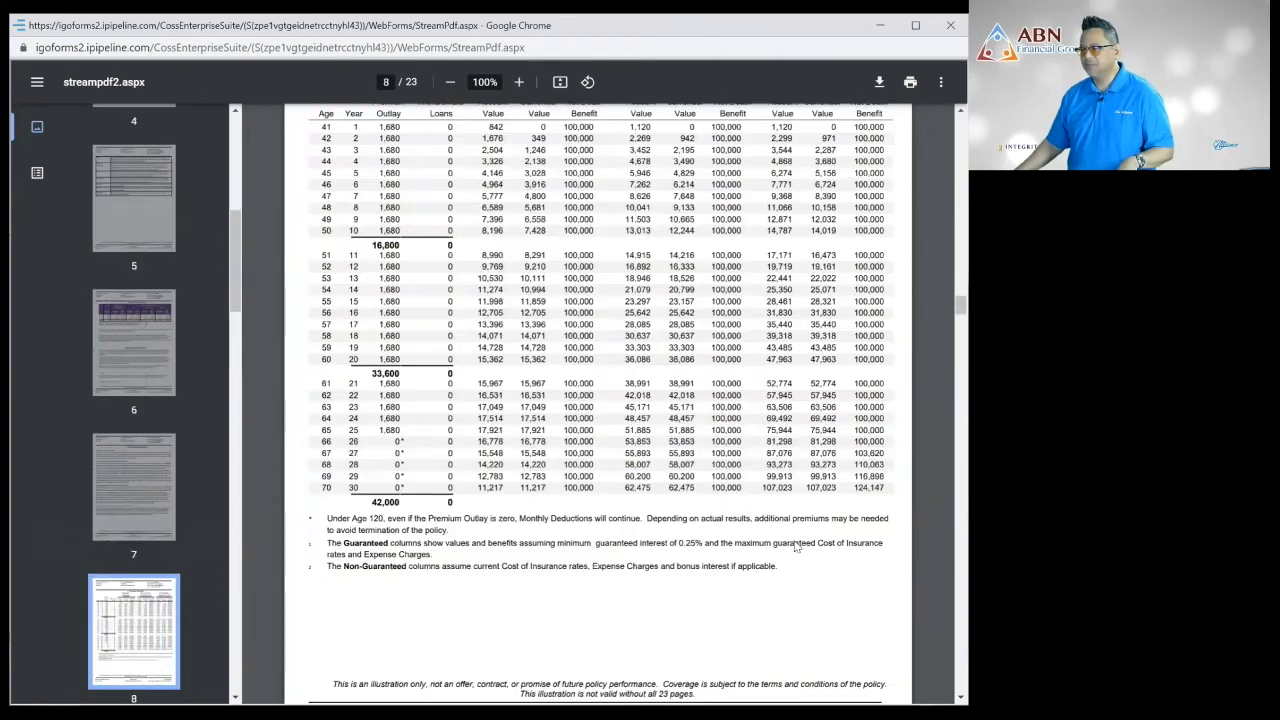
{"action": "scroll", "coordinate": [796, 547], "scroll_direction": "up", "scroll_amount": 3}
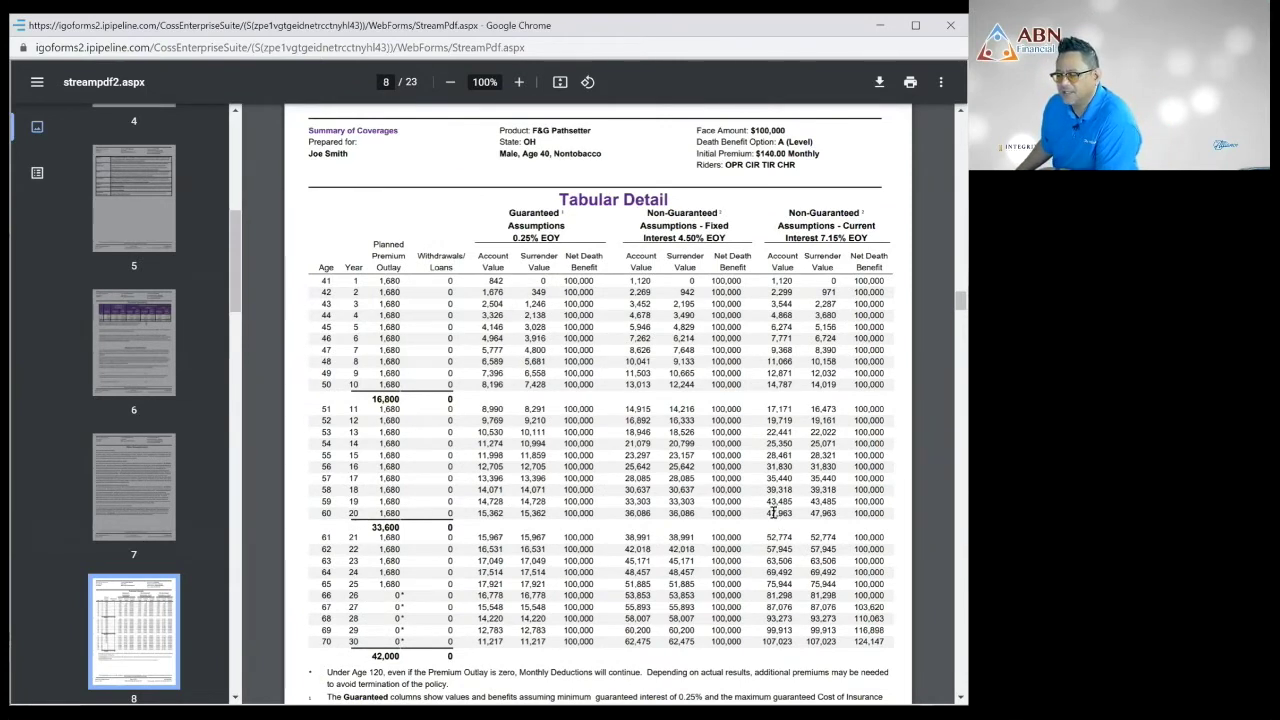
{"action": "left_click_drag", "start_coordinate": [765, 513], "coordinate": [796, 513]}
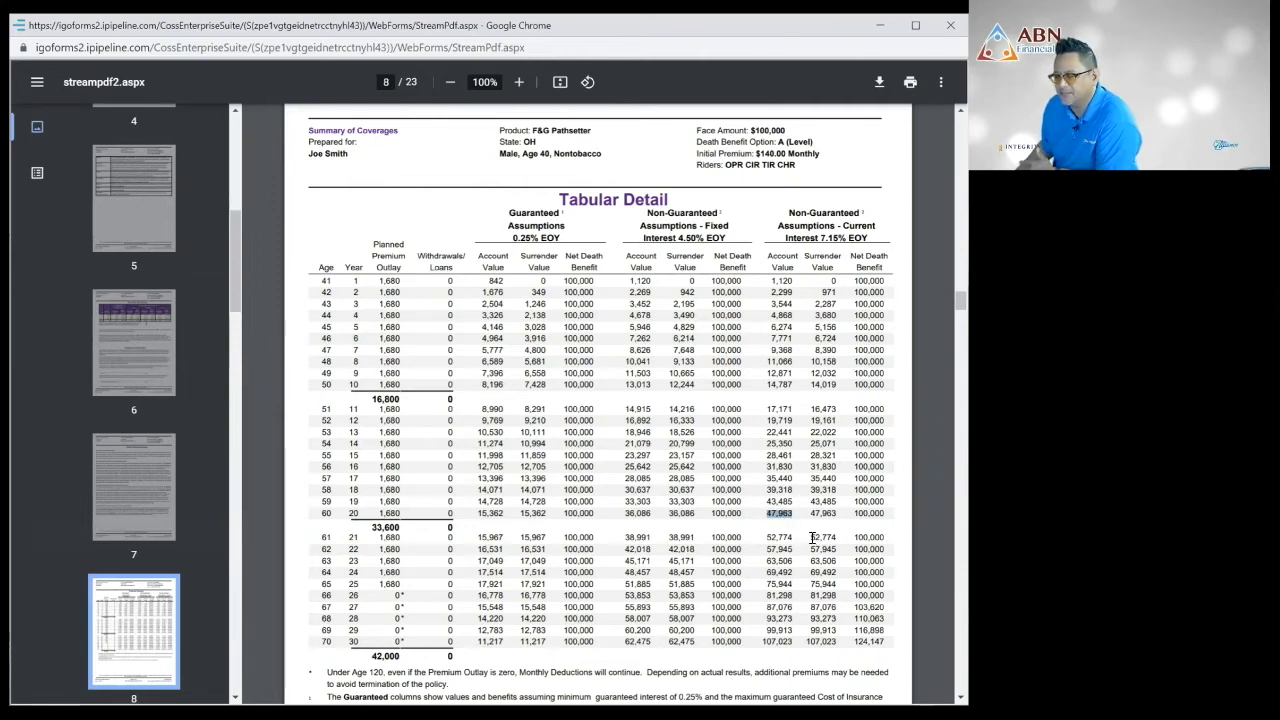
{"action": "left_click", "coordinate": [771, 515]}
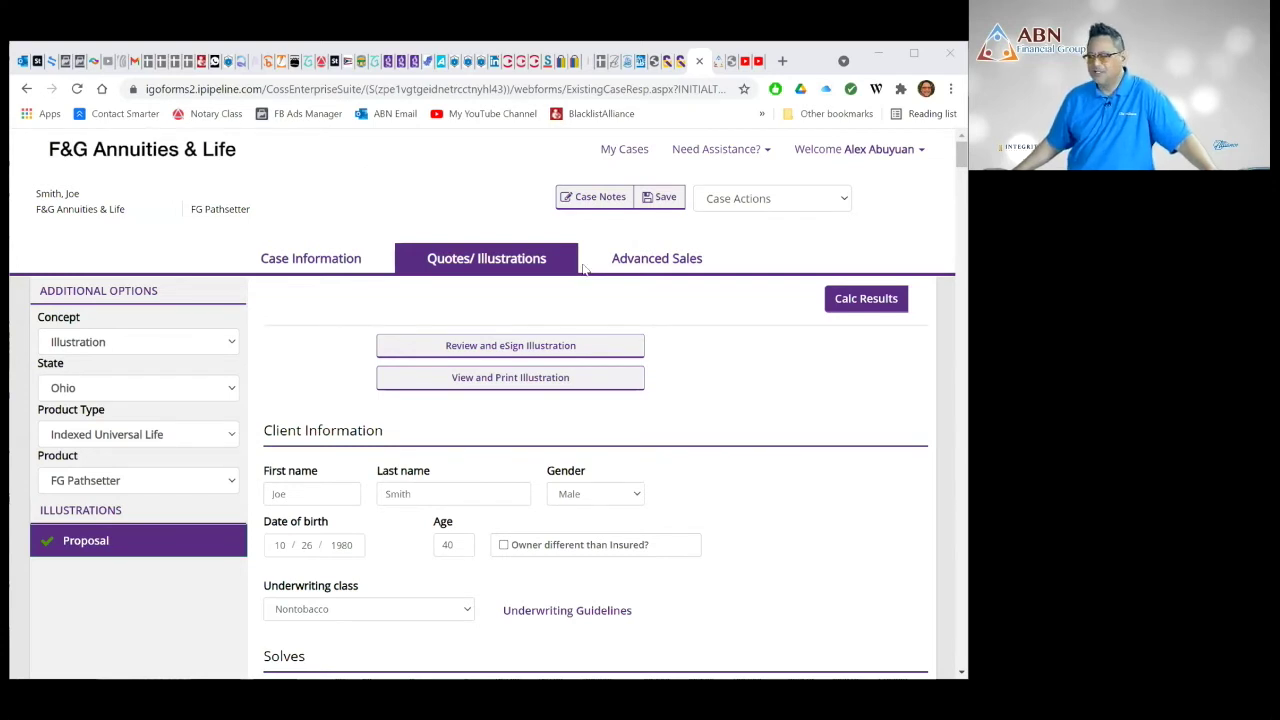
- Set the Premium type to Target in the Premium section
{"action": "scroll", "coordinate": [842, 521], "scroll_direction": "down", "scroll_amount": 2}
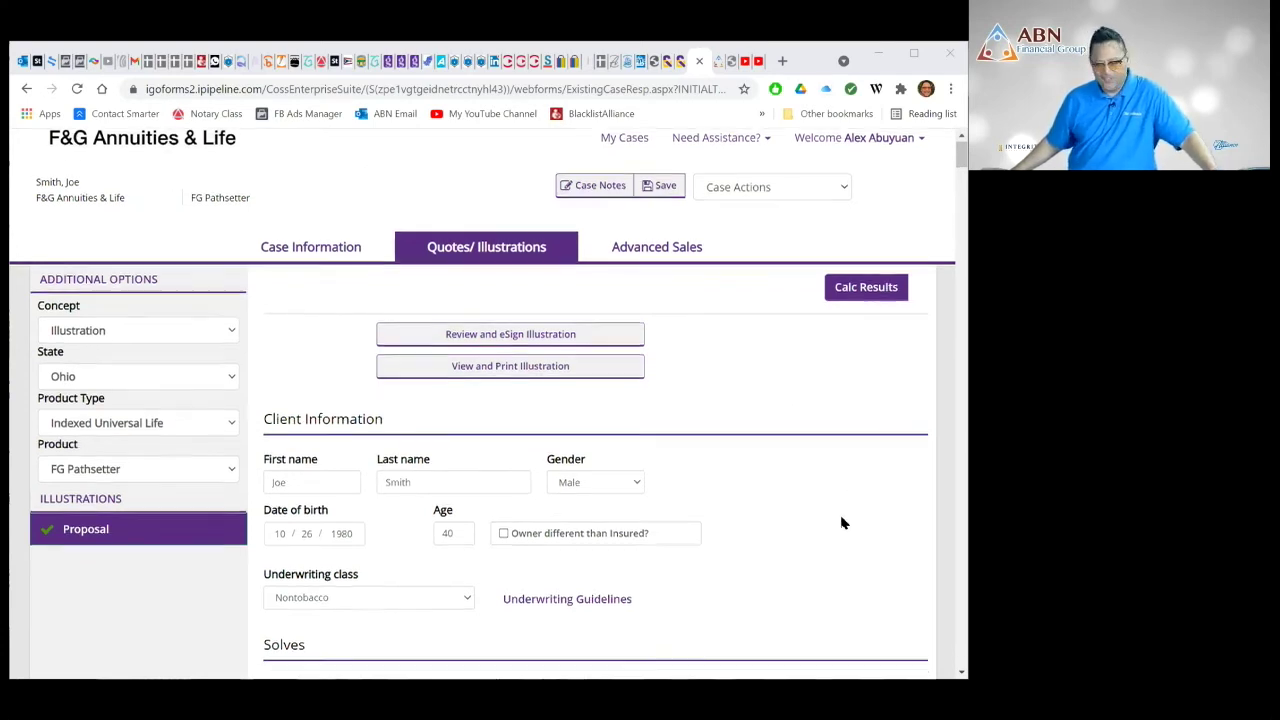
{"action": "scroll", "coordinate": [842, 521], "scroll_direction": "up", "scroll_amount": 1}
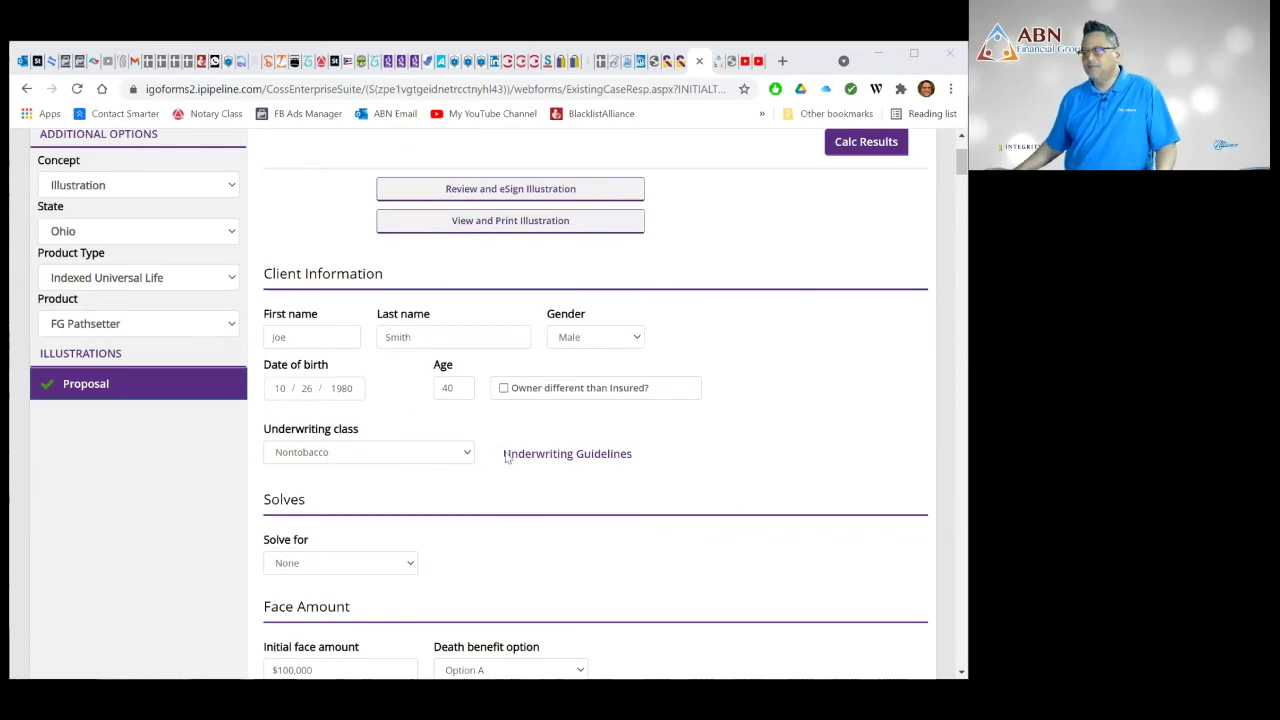
{"action": "scroll", "coordinate": [470, 450], "scroll_direction": "down", "scroll_amount": 3}
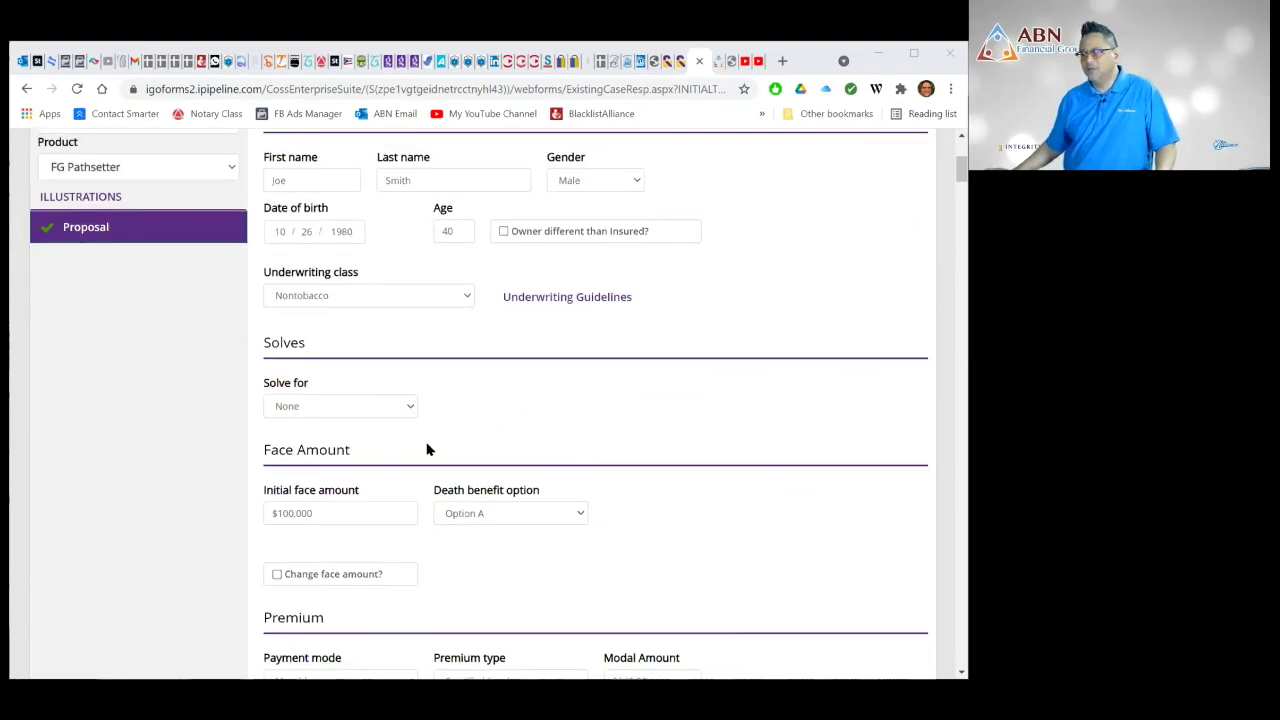
{"action": "scroll", "coordinate": [414, 442], "scroll_direction": "down", "scroll_amount": 5}
{"action": "scroll", "coordinate": [414, 442], "scroll_direction": "up", "scroll_amount": 3}
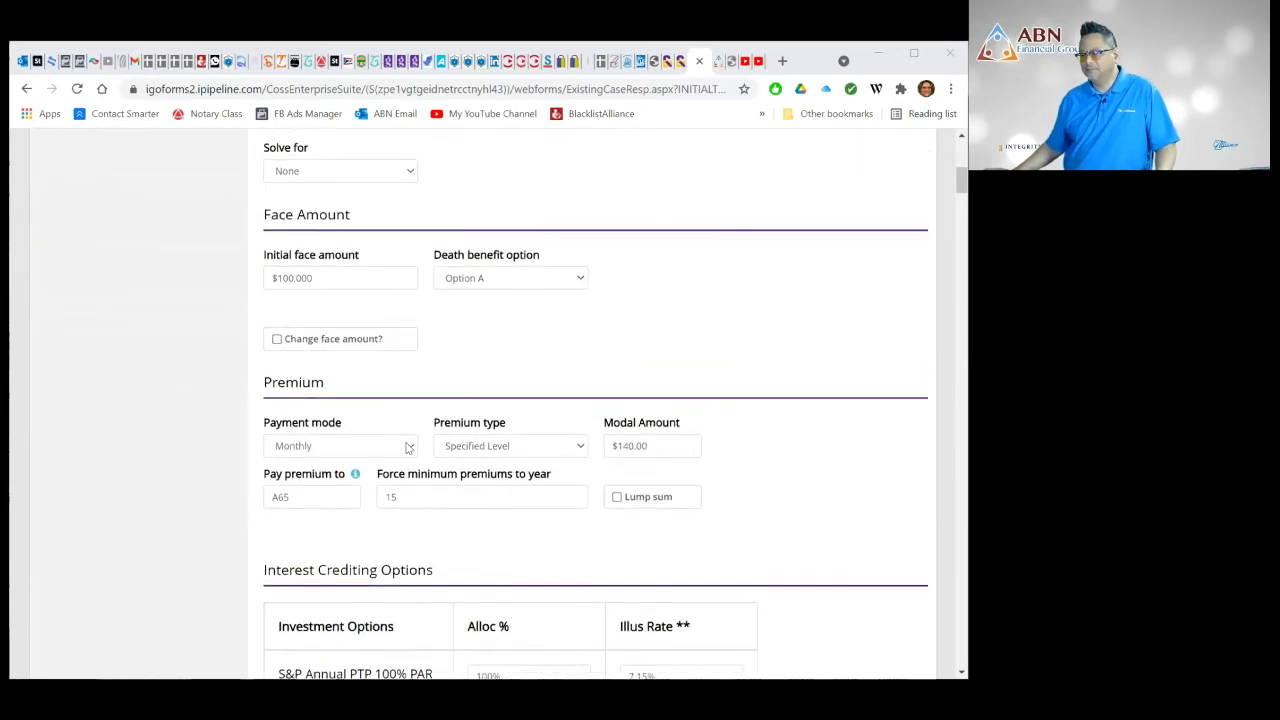
{"action": "left_click", "coordinate": [486, 447]}
{"action": "left_click", "coordinate": [466, 469]}
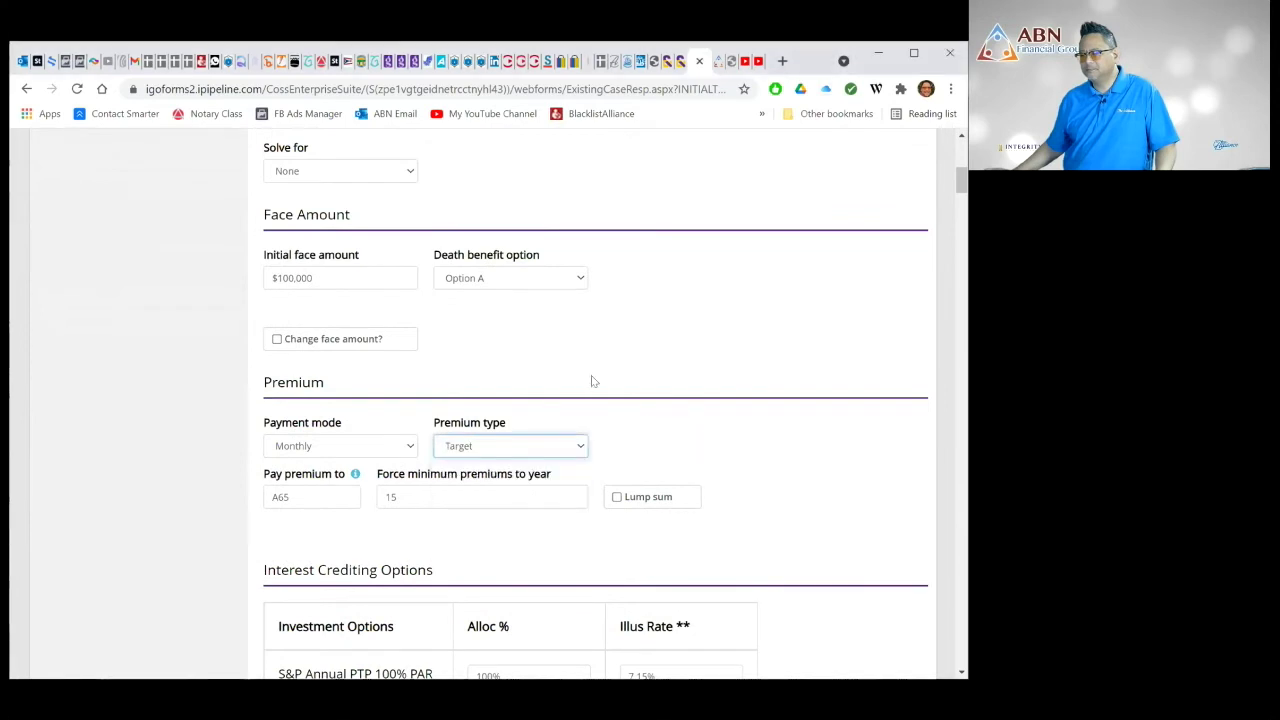
- Set the illustration to solve for Max Accum and Income
{"action": "scroll", "coordinate": [606, 370], "scroll_direction": "up", "scroll_amount": 1}
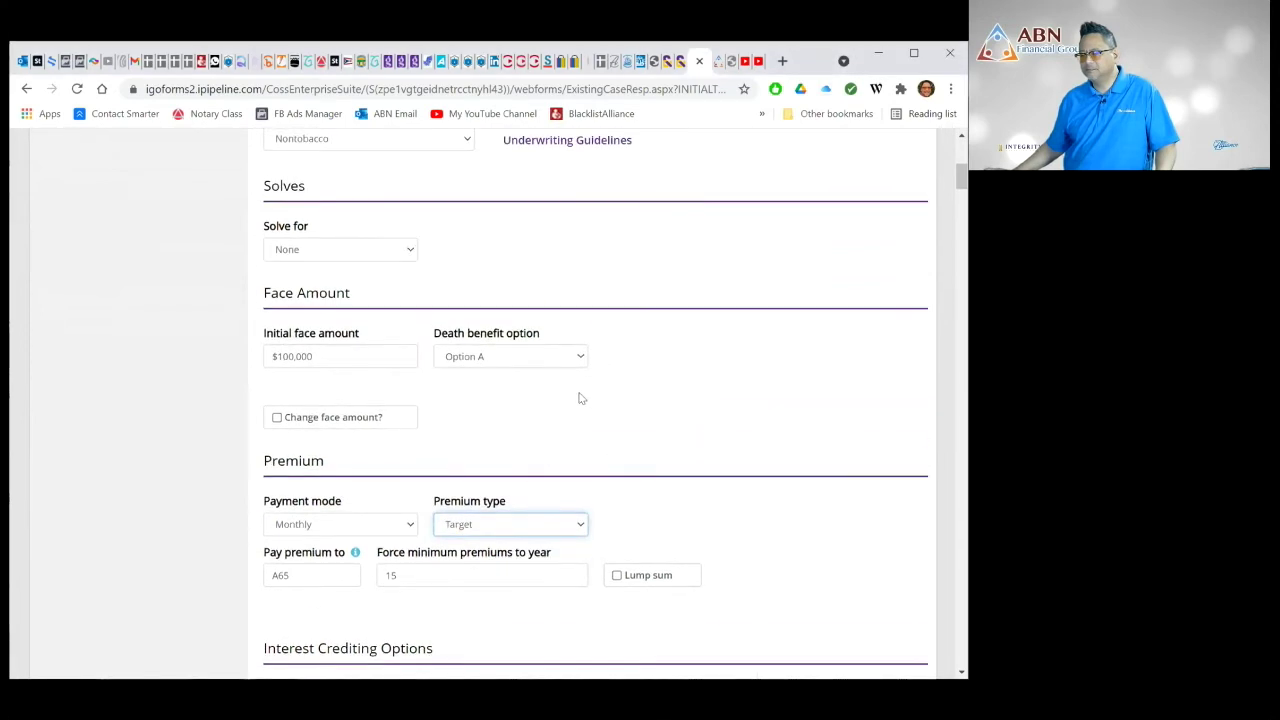
{"action": "scroll", "coordinate": [578, 398], "scroll_direction": "up", "scroll_amount": 3}
{"action": "left_click", "coordinate": [331, 484]}
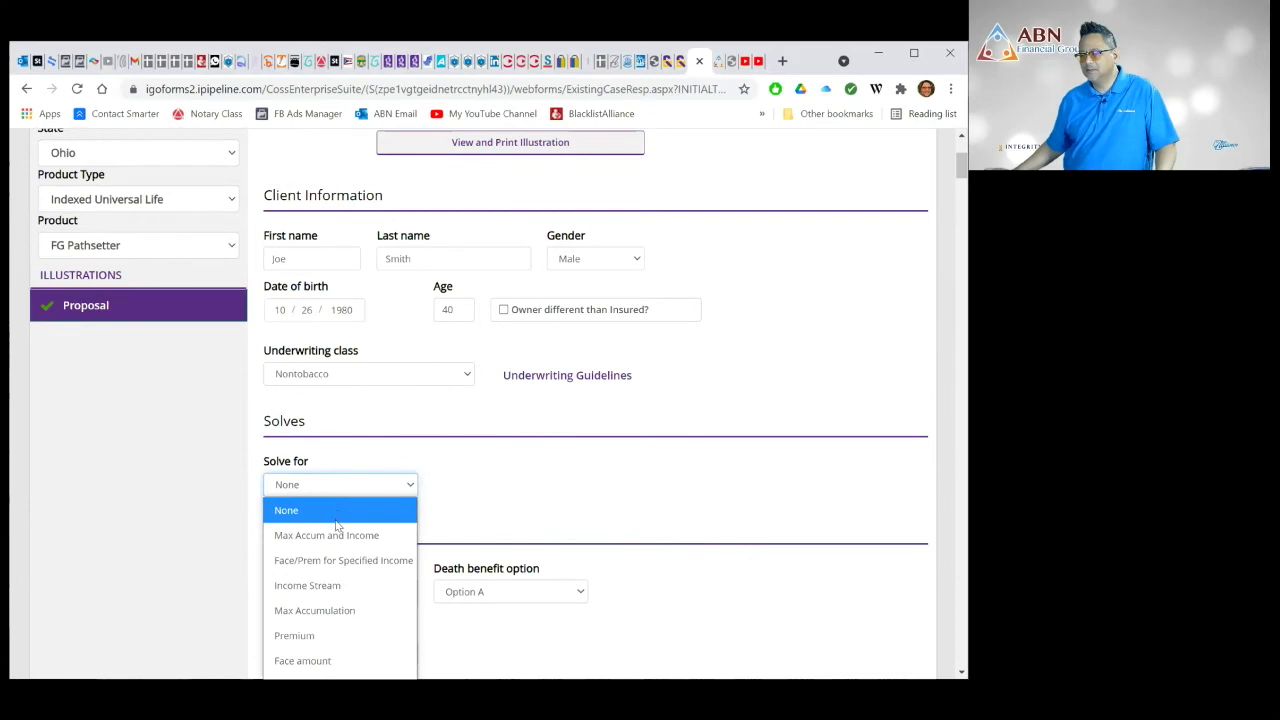
{"action": "left_click", "coordinate": [337, 534]}
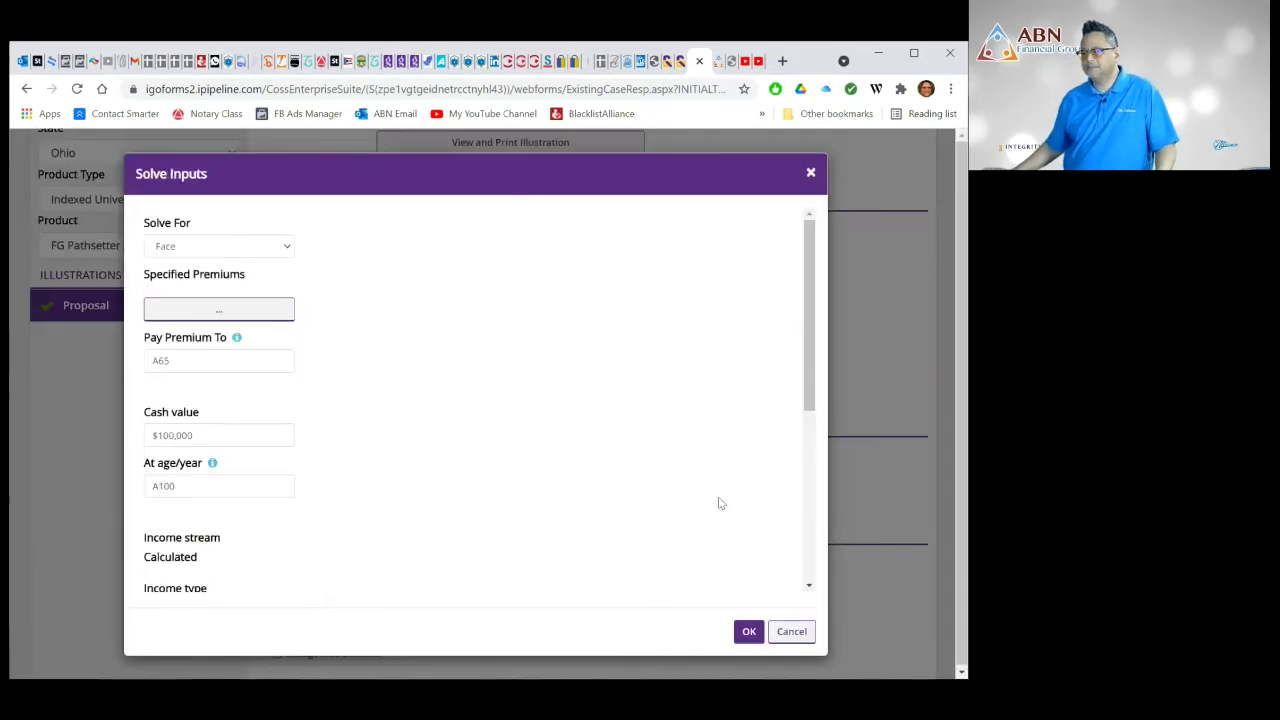
- In the solve's Specified Premiums schedule, set the monthly premium to $500 for all years
{"action": "left_click", "coordinate": [222, 306]}
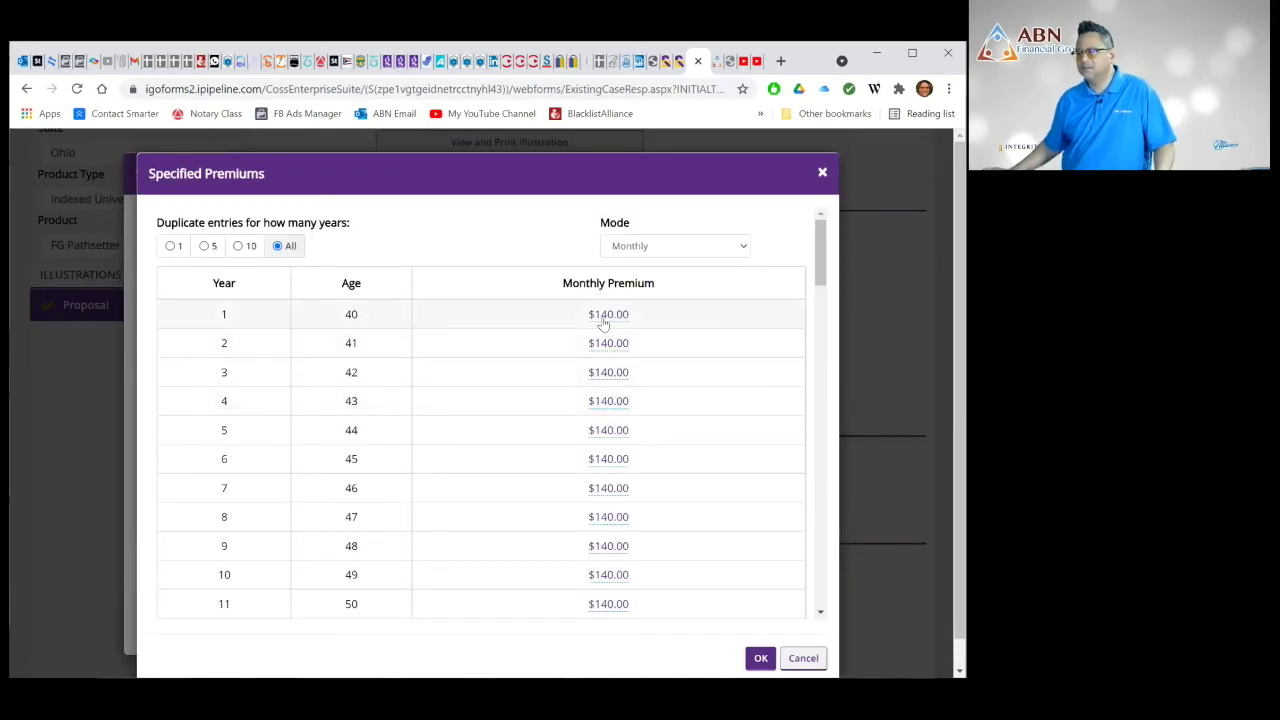
{"action": "left_click", "coordinate": [599, 316]}
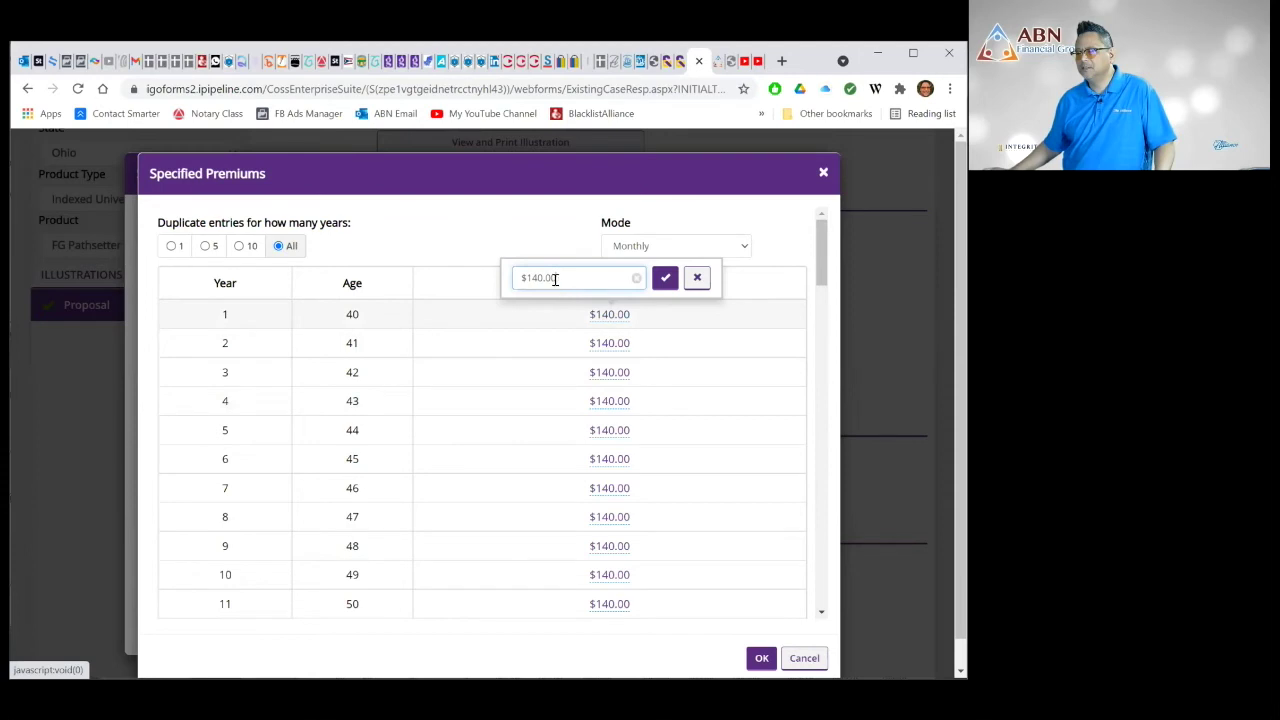
{"action": "left_click", "coordinate": [440, 282]}
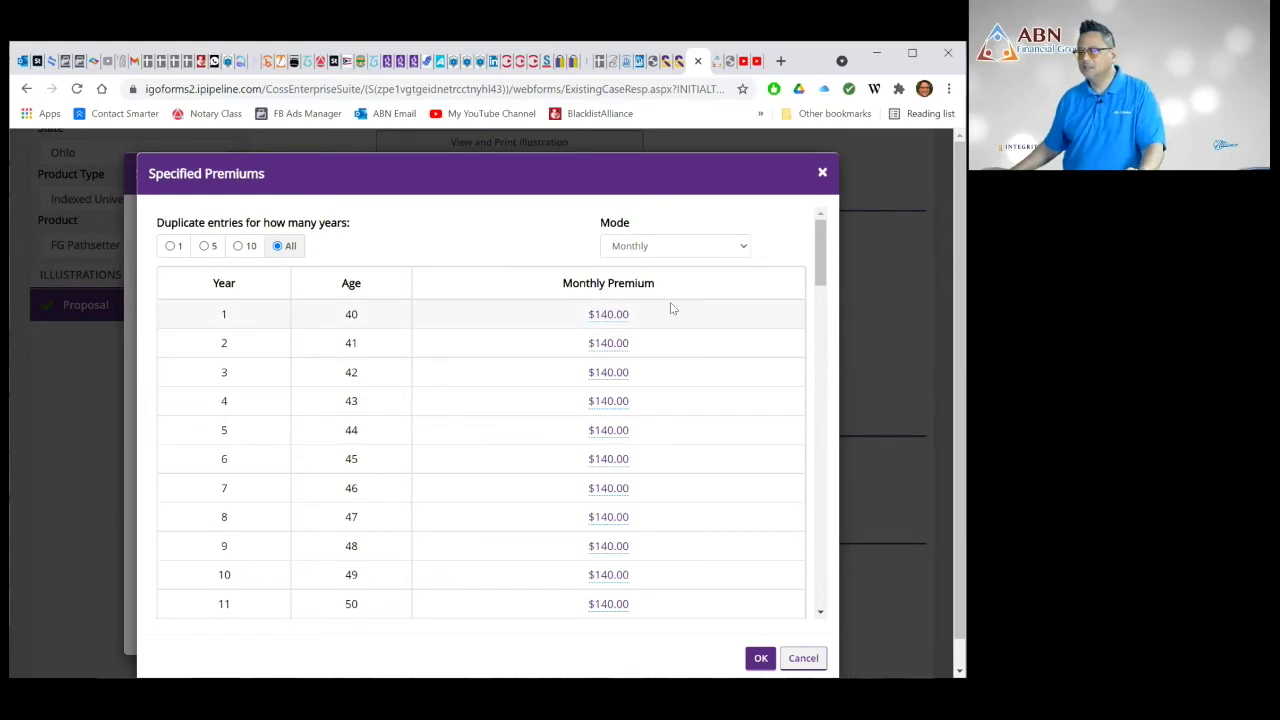
{"action": "left_click", "coordinate": [607, 316]}
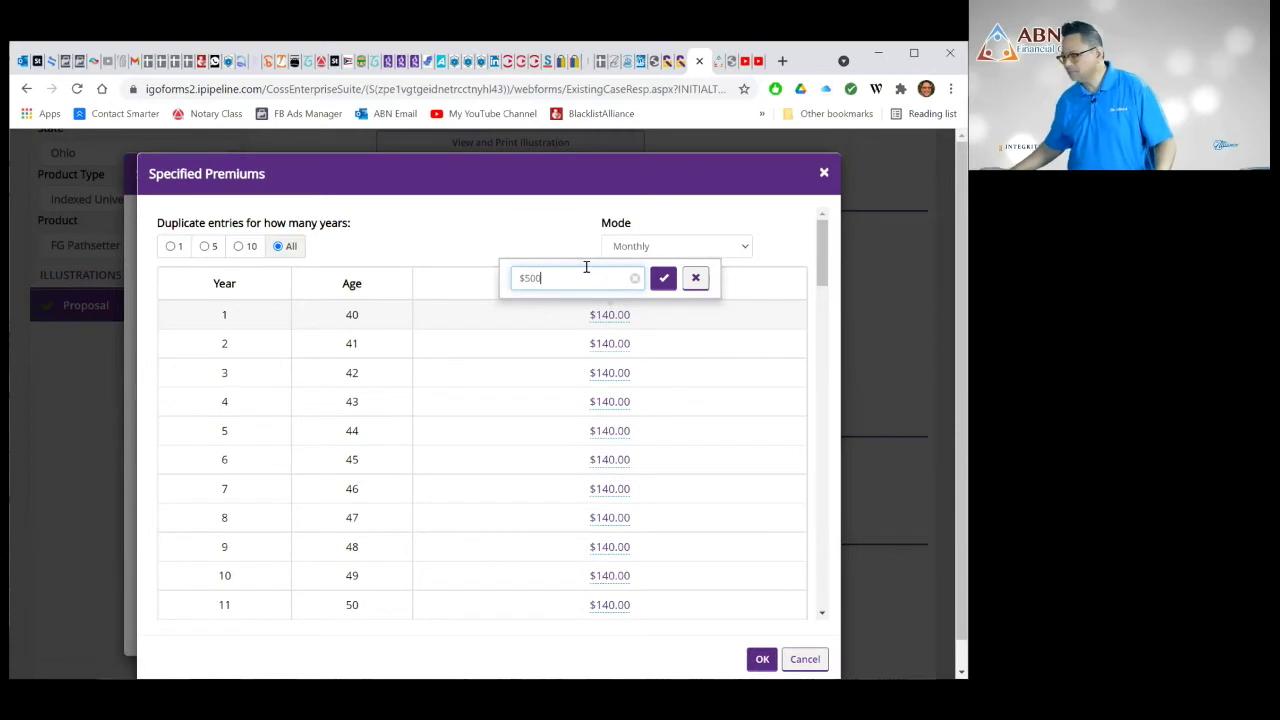
{"action": "left_click", "coordinate": [662, 278]}
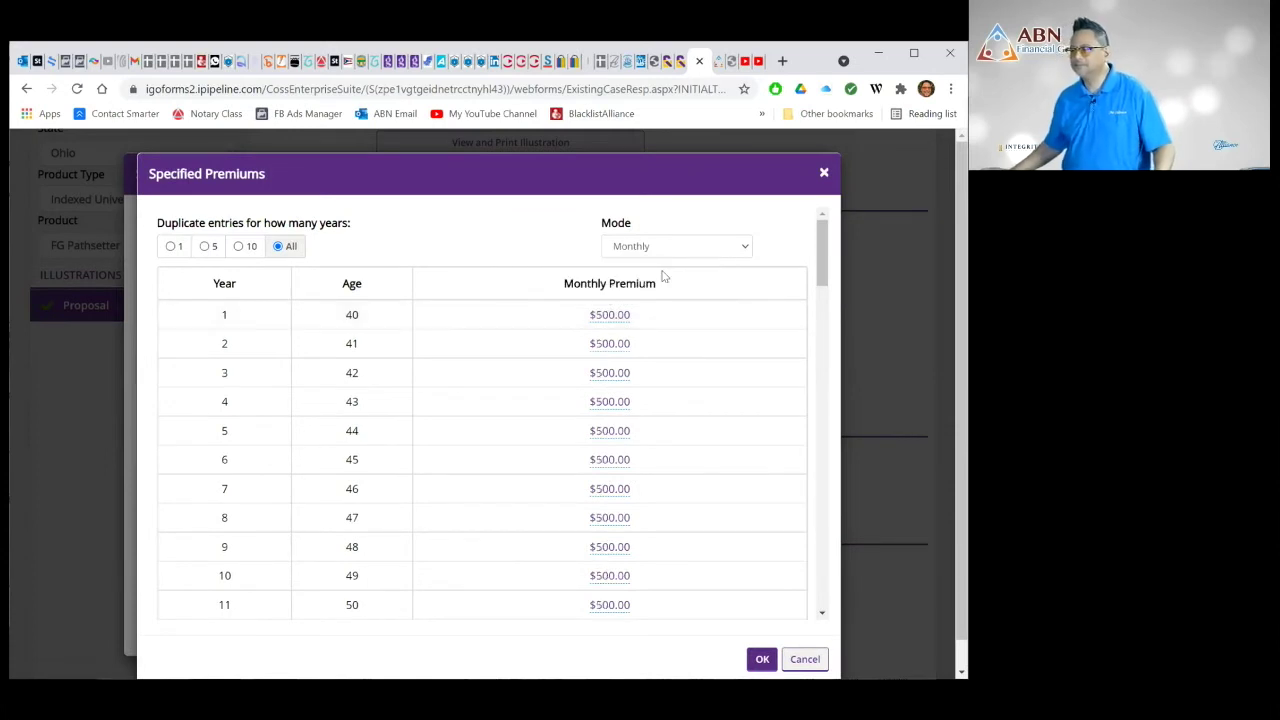
- Set the monthly premium to $0 from policy year 65 (age 104) onward and accept the premium schedule
{"action": "scroll", "coordinate": [765, 384], "scroll_direction": "down", "scroll_amount": 10}
{"action": "scroll", "coordinate": [763, 383], "scroll_direction": "down", "scroll_amount": 8}
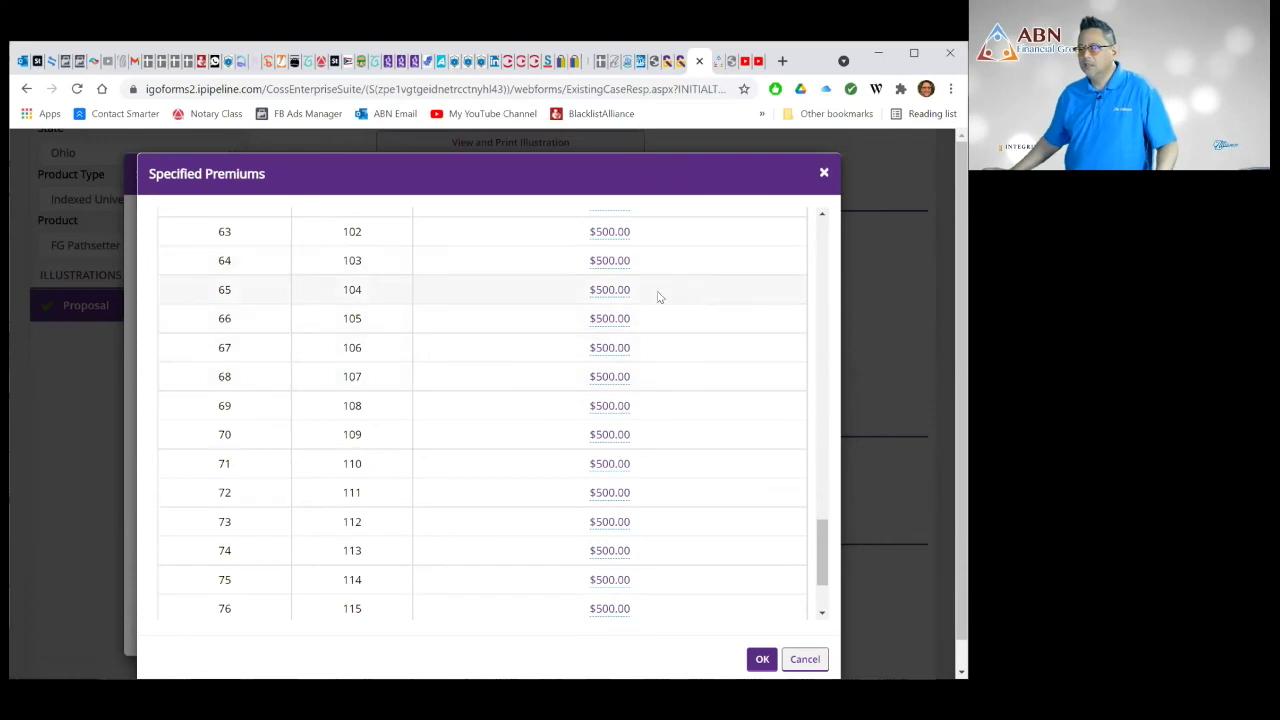
{"action": "left_click", "coordinate": [600, 293]}
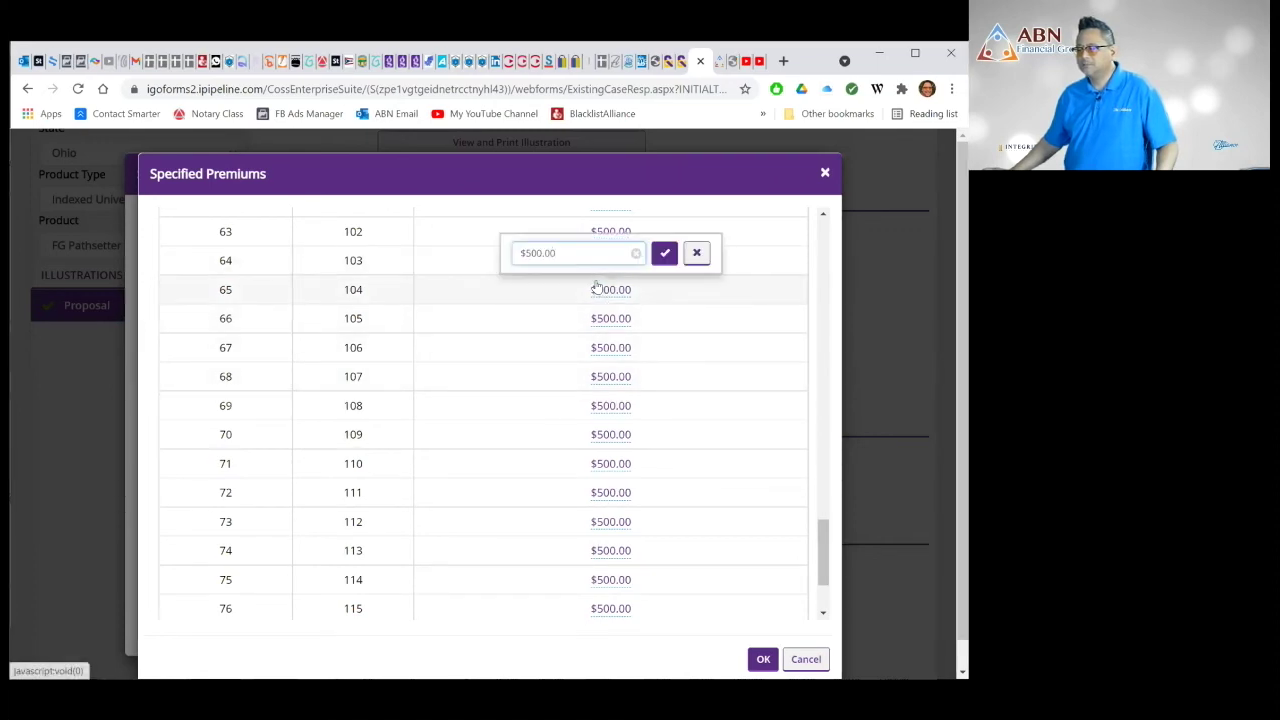
{"action": "left_click_drag", "start_coordinate": [568, 252], "coordinate": [523, 258]}
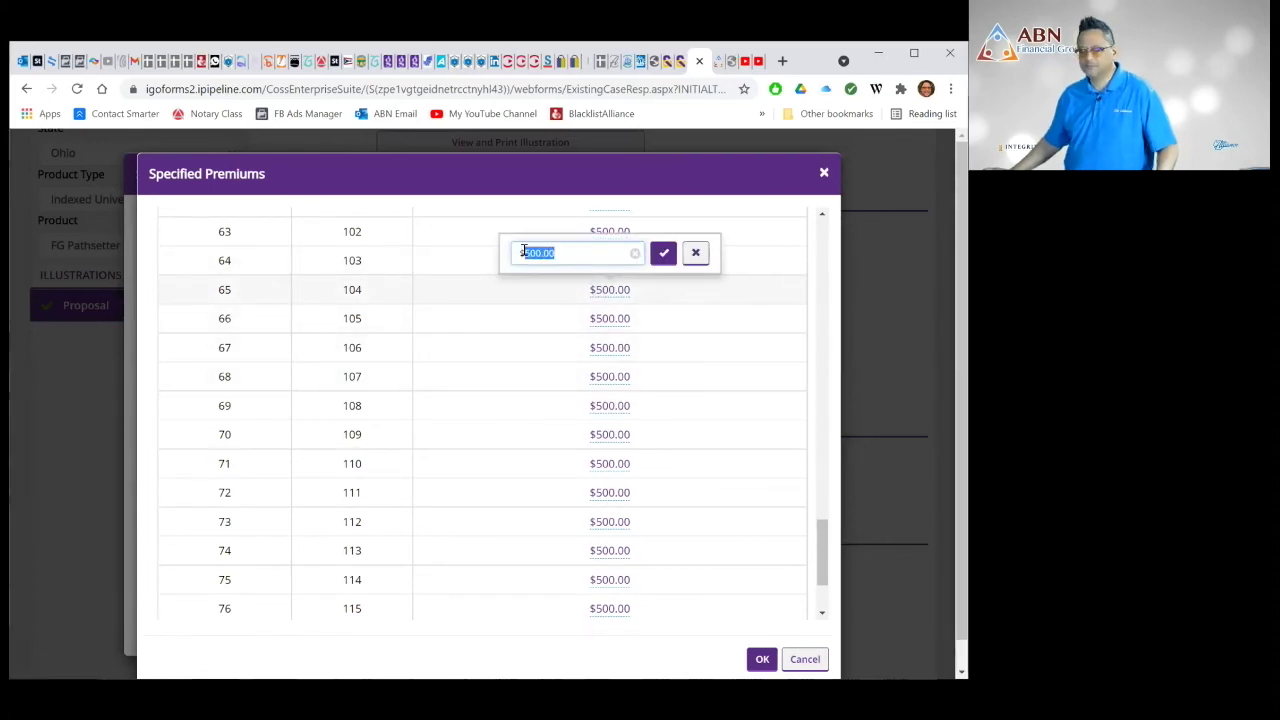
{"action": "type", "text": "10"}
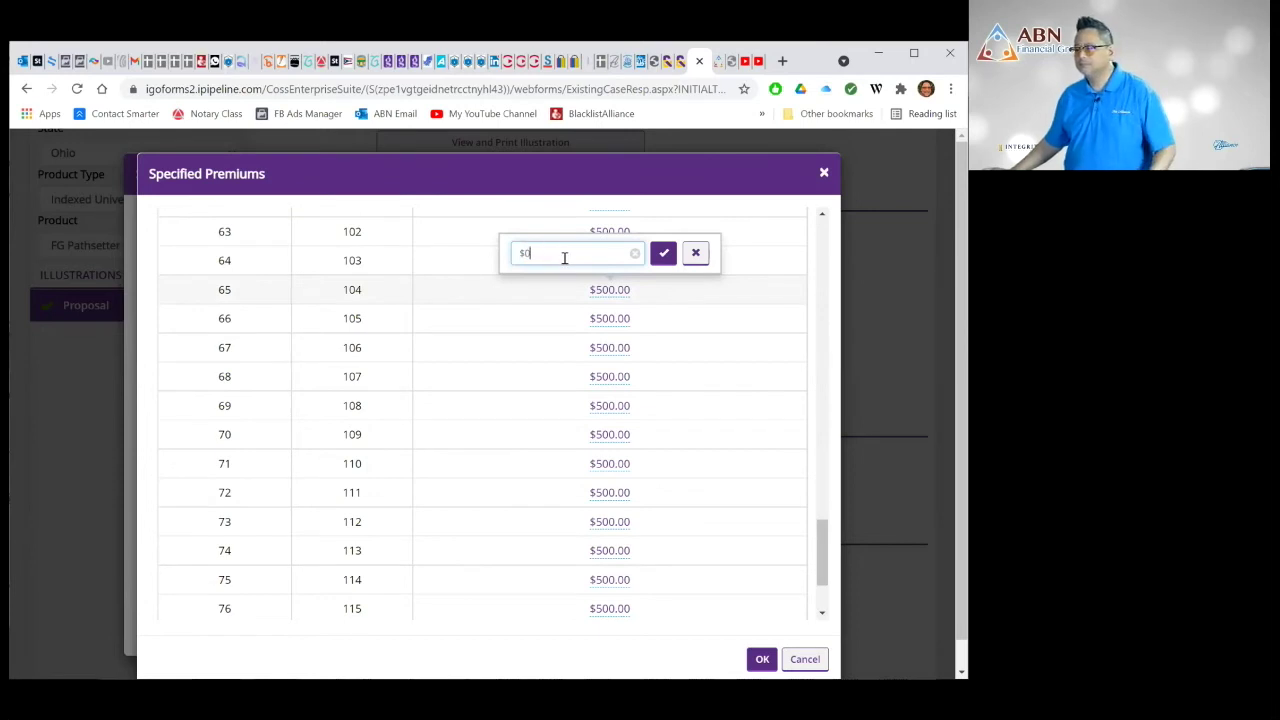
{"action": "left_click", "coordinate": [666, 255]}
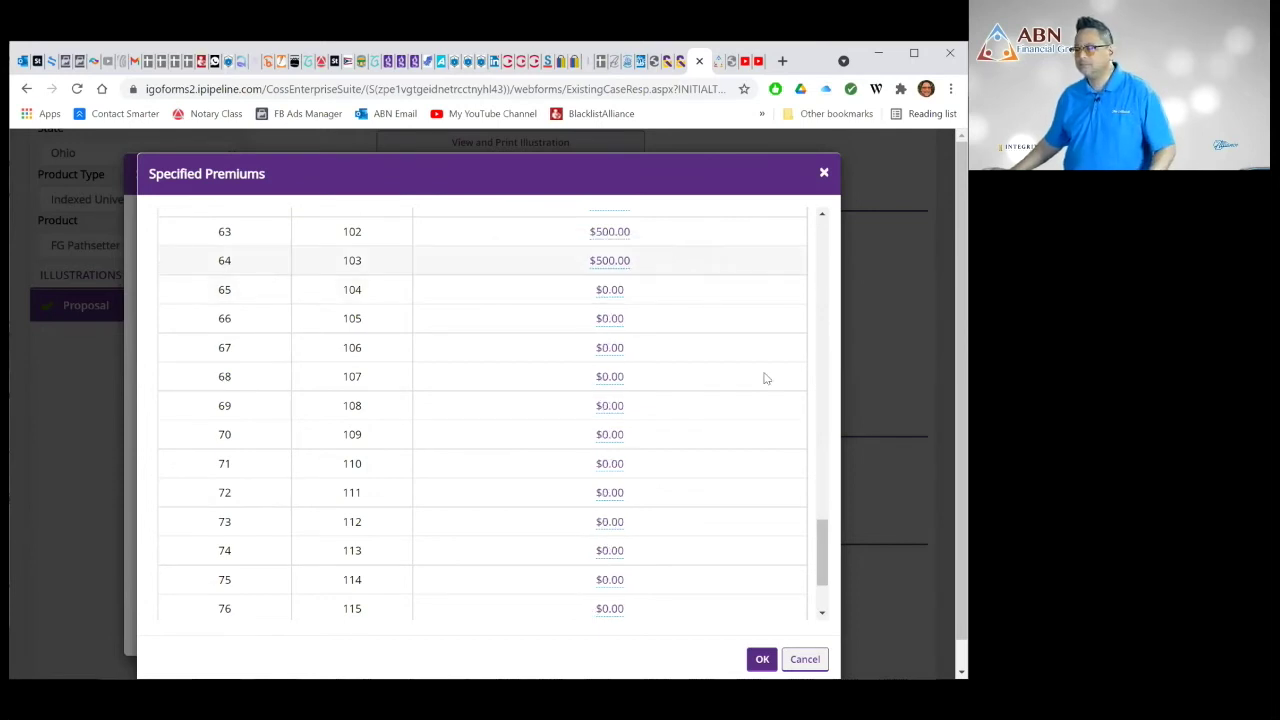
{"action": "left_click", "coordinate": [757, 659]}
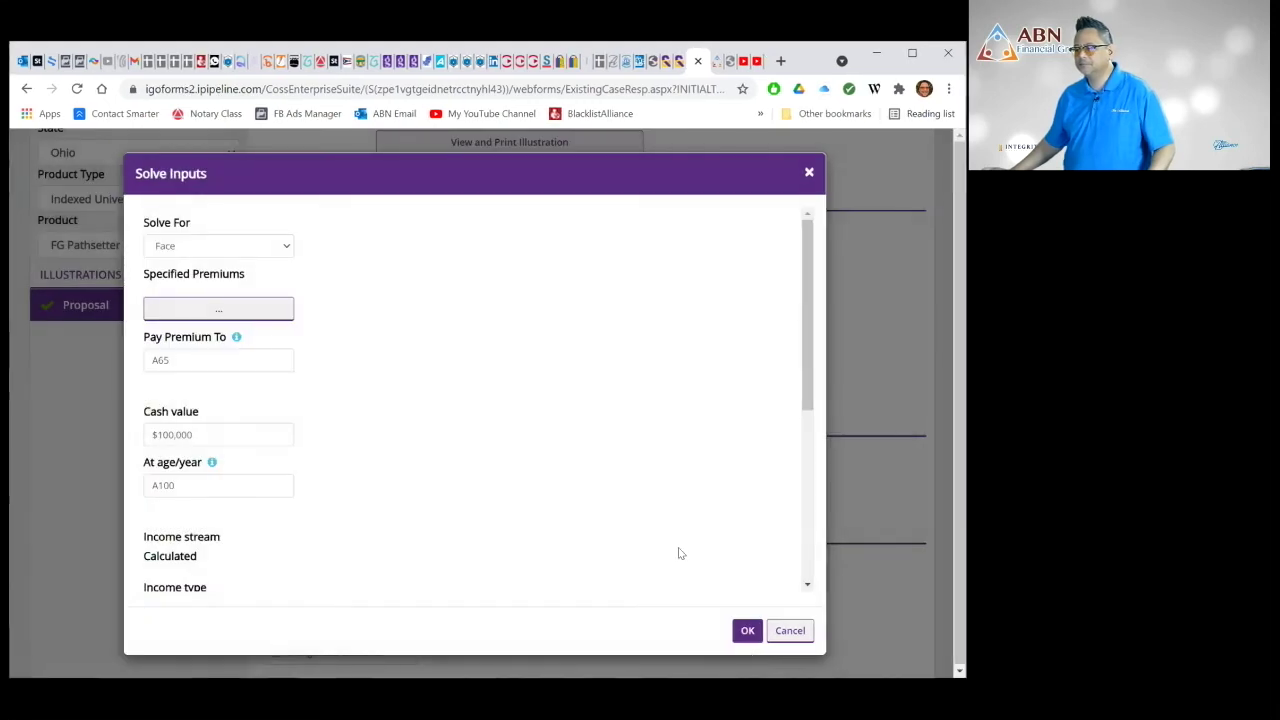
- Review the income settings, accept the solve inputs and calculate the results for the Max Accum and Income solve
{"action": "scroll", "coordinate": [668, 540], "scroll_direction": "down", "scroll_amount": 3}
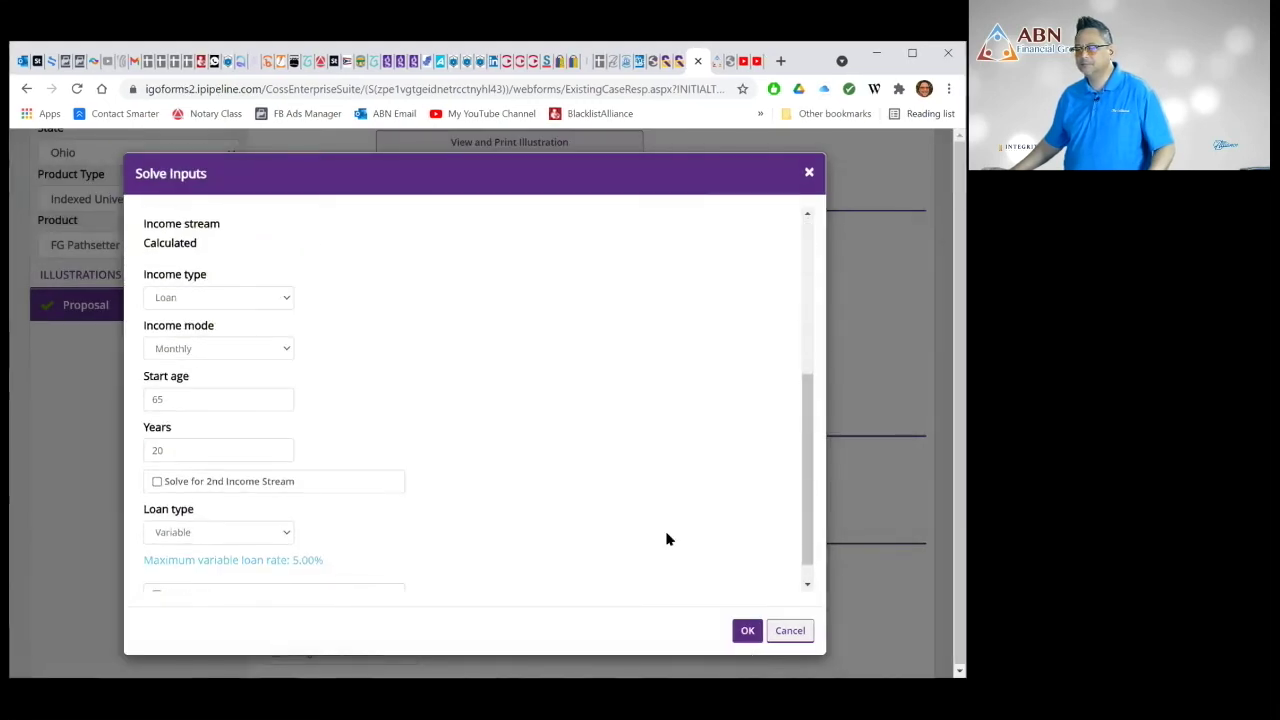
{"action": "left_click", "coordinate": [749, 631]}
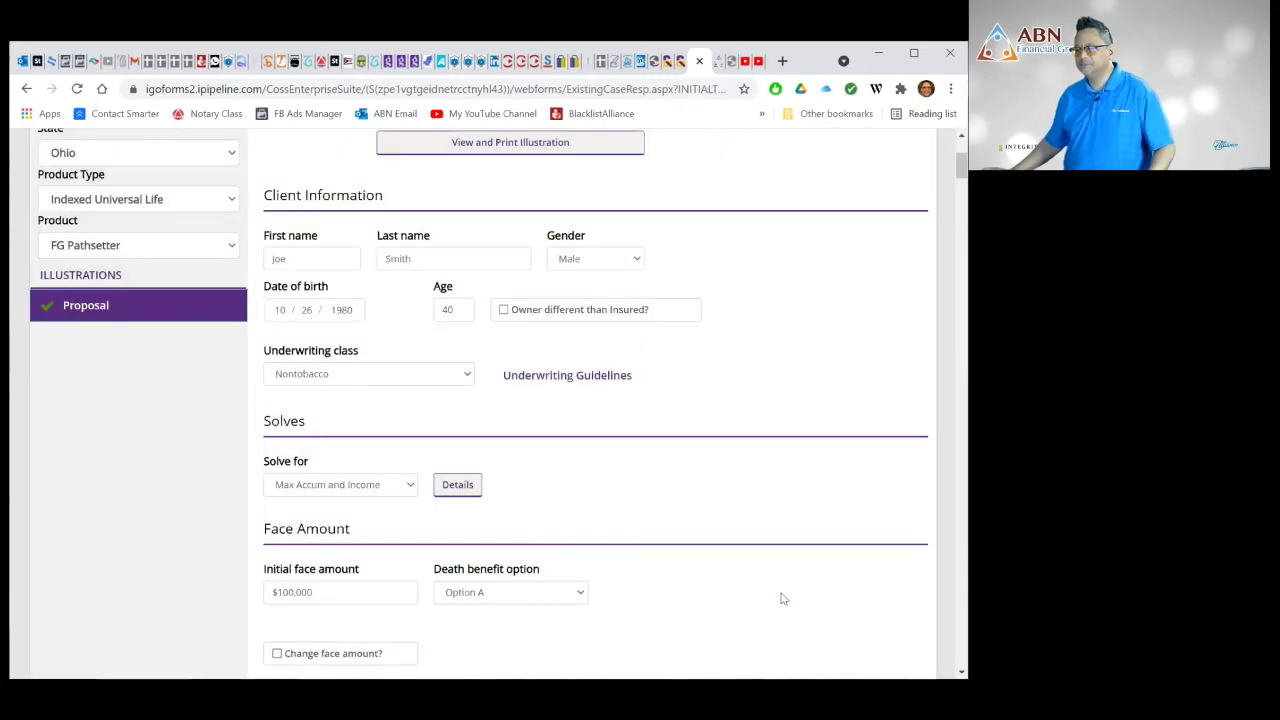
{"action": "scroll", "coordinate": [783, 598], "scroll_direction": "down", "scroll_amount": 2}
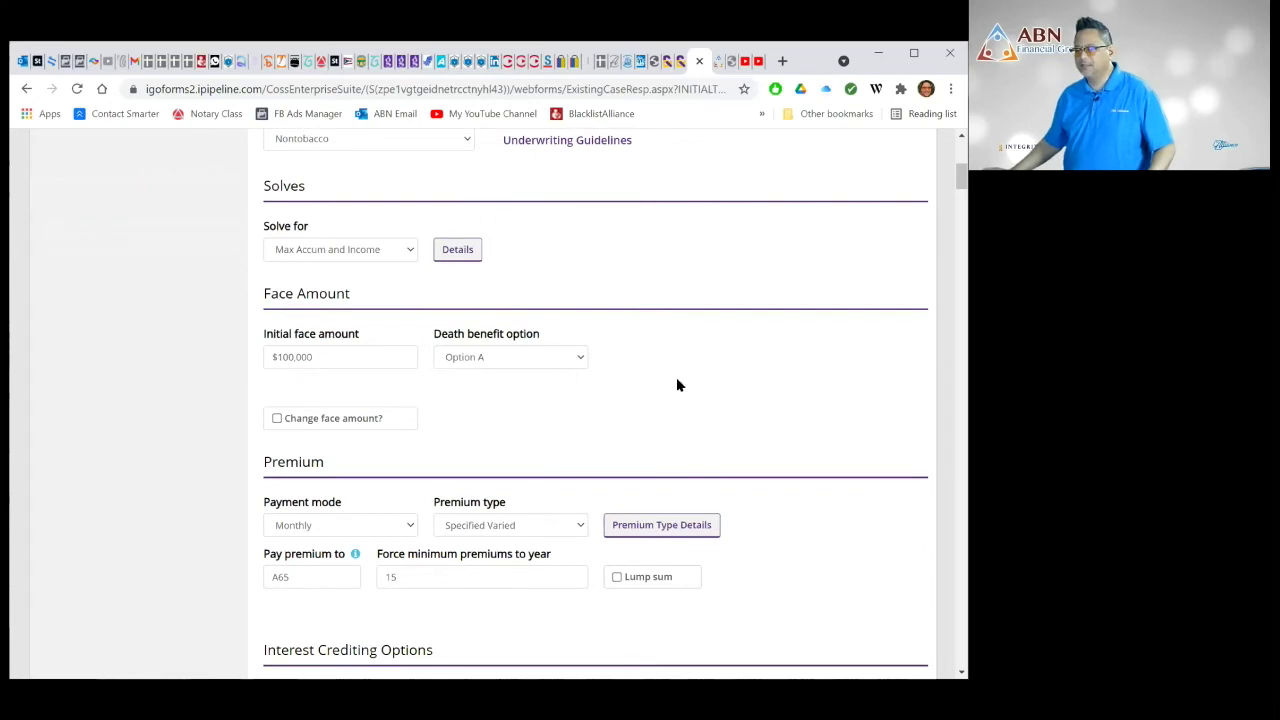
{"action": "scroll", "coordinate": [757, 390], "scroll_direction": "up", "scroll_amount": 4}
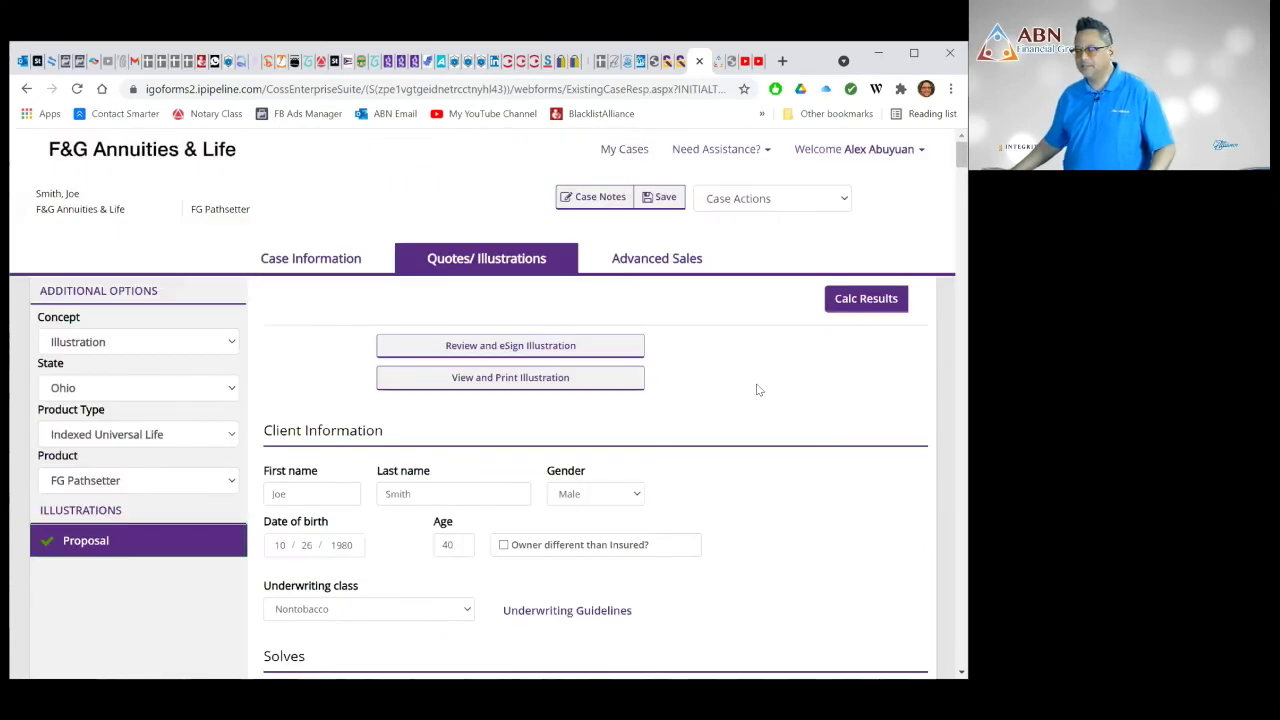
{"action": "scroll", "coordinate": [757, 390], "scroll_direction": "down", "scroll_amount": 2}
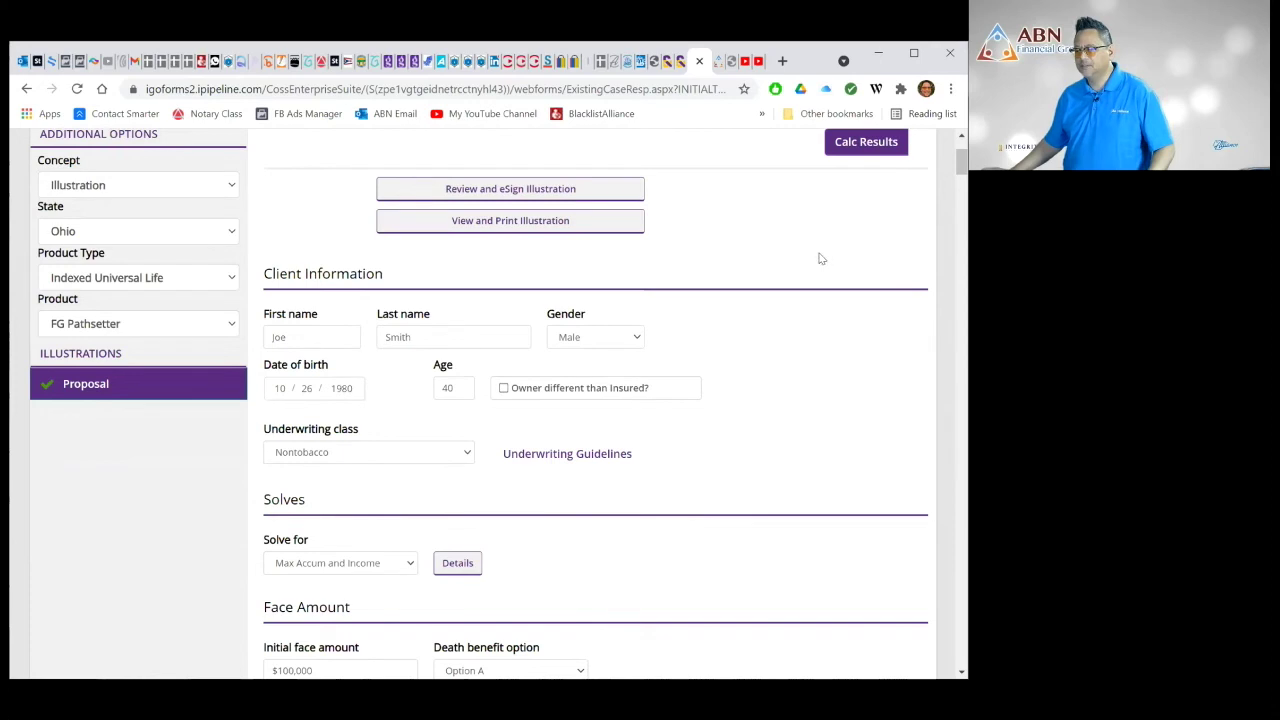
{"action": "left_click", "coordinate": [867, 146]}
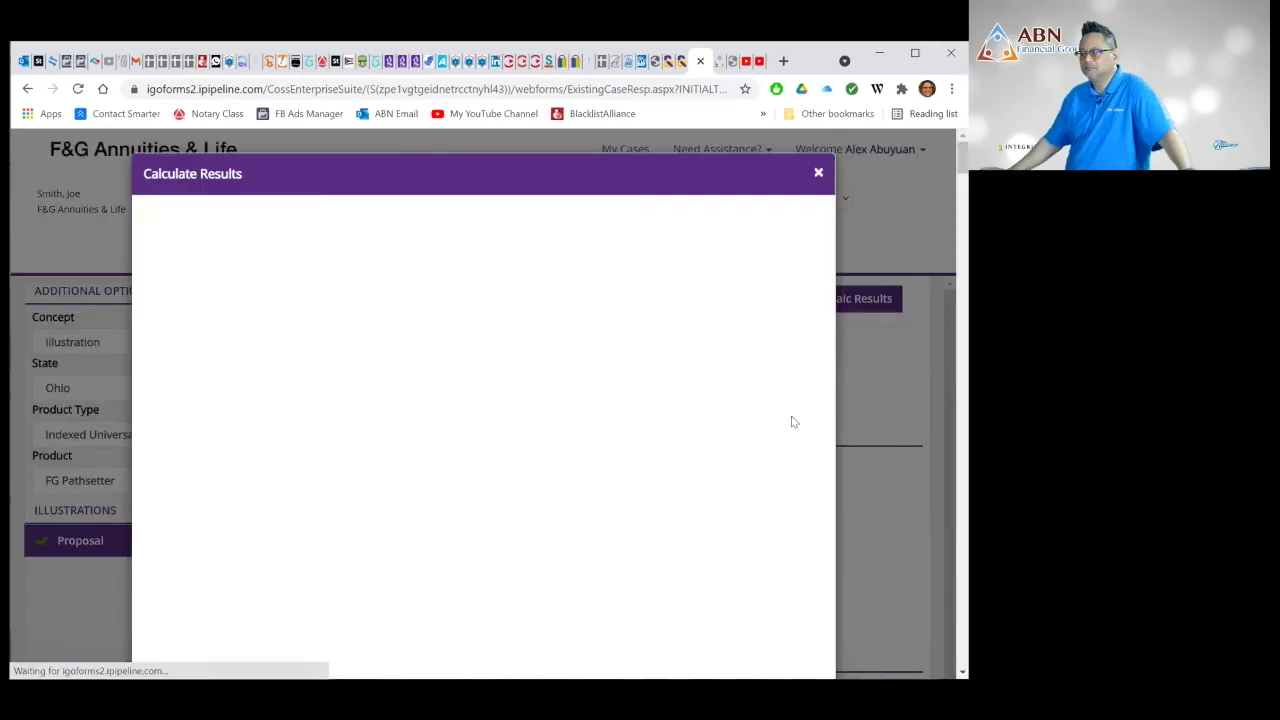
- Examine the Policy Summary's yearly premiums, loans or withdrawals, cash value and death benefit across the income years, and close the results
{"action": "scroll", "coordinate": [785, 441], "scroll_direction": "down", "scroll_amount": 2}
{"action": "scroll", "coordinate": [785, 441], "scroll_direction": "down", "scroll_amount": 4}
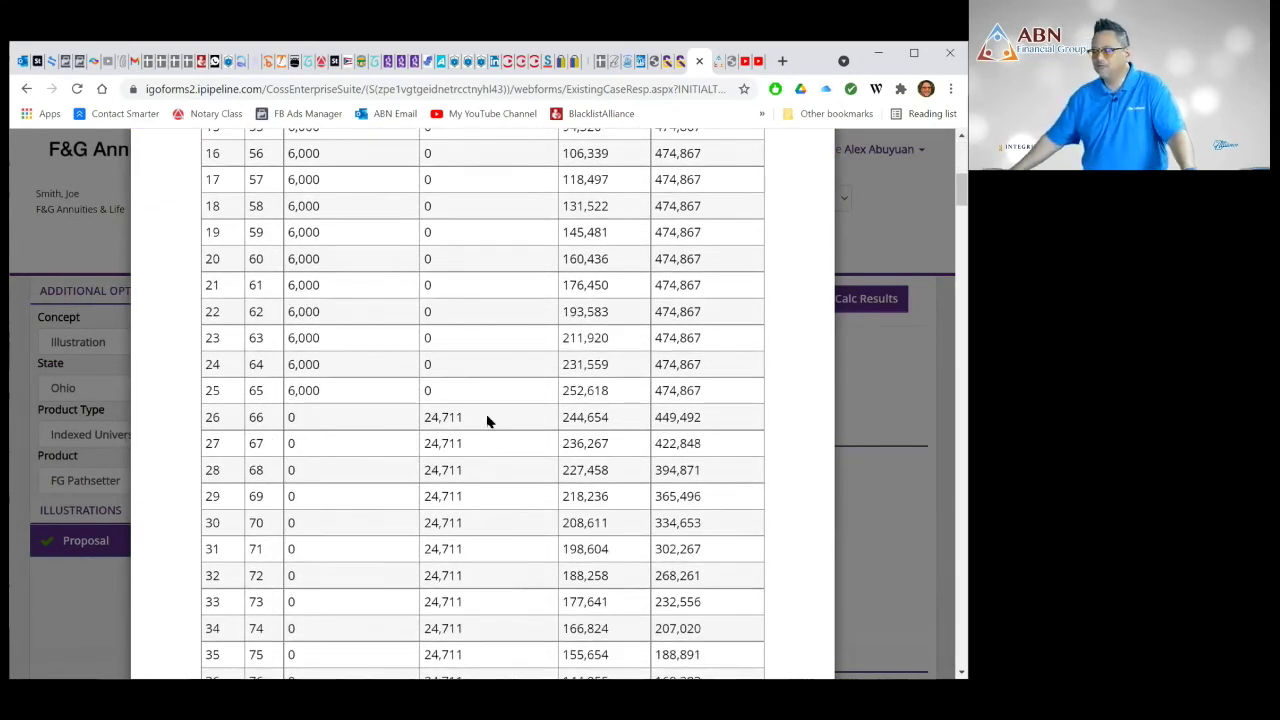
{"action": "scroll", "coordinate": [484, 423], "scroll_direction": "down", "scroll_amount": 4}
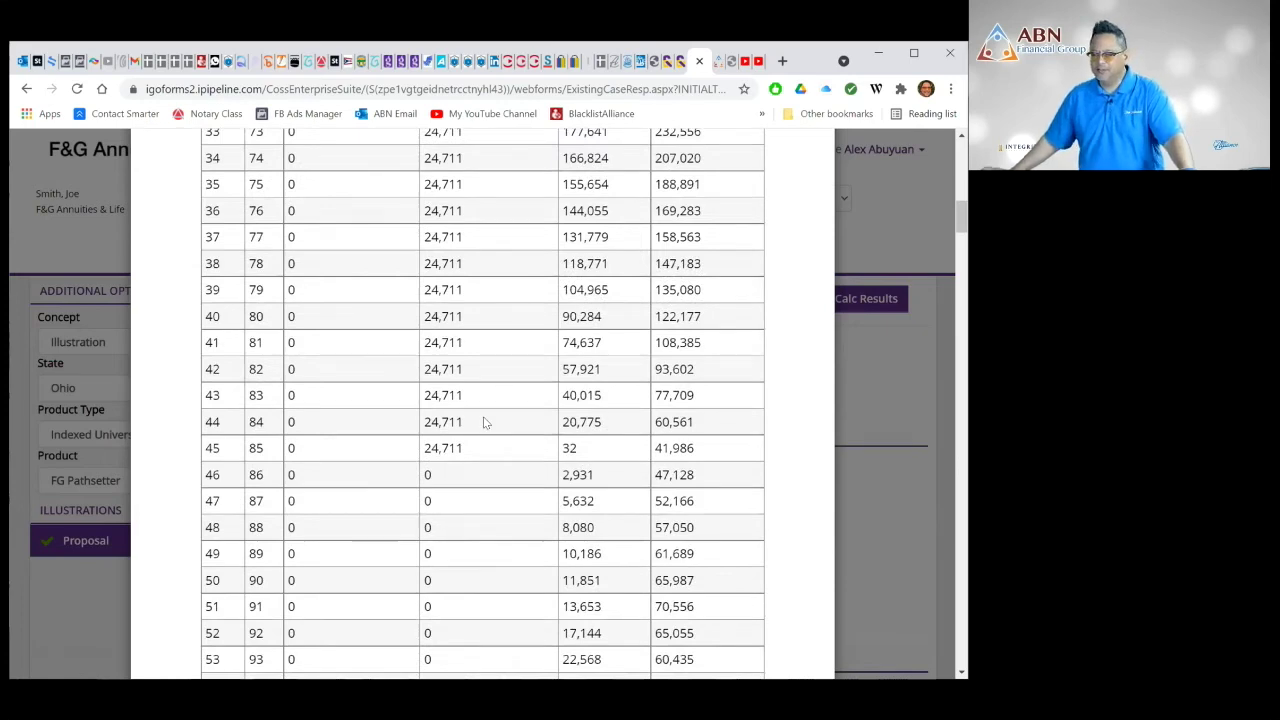
{"action": "scroll", "coordinate": [484, 423], "scroll_direction": "up", "scroll_amount": 4}
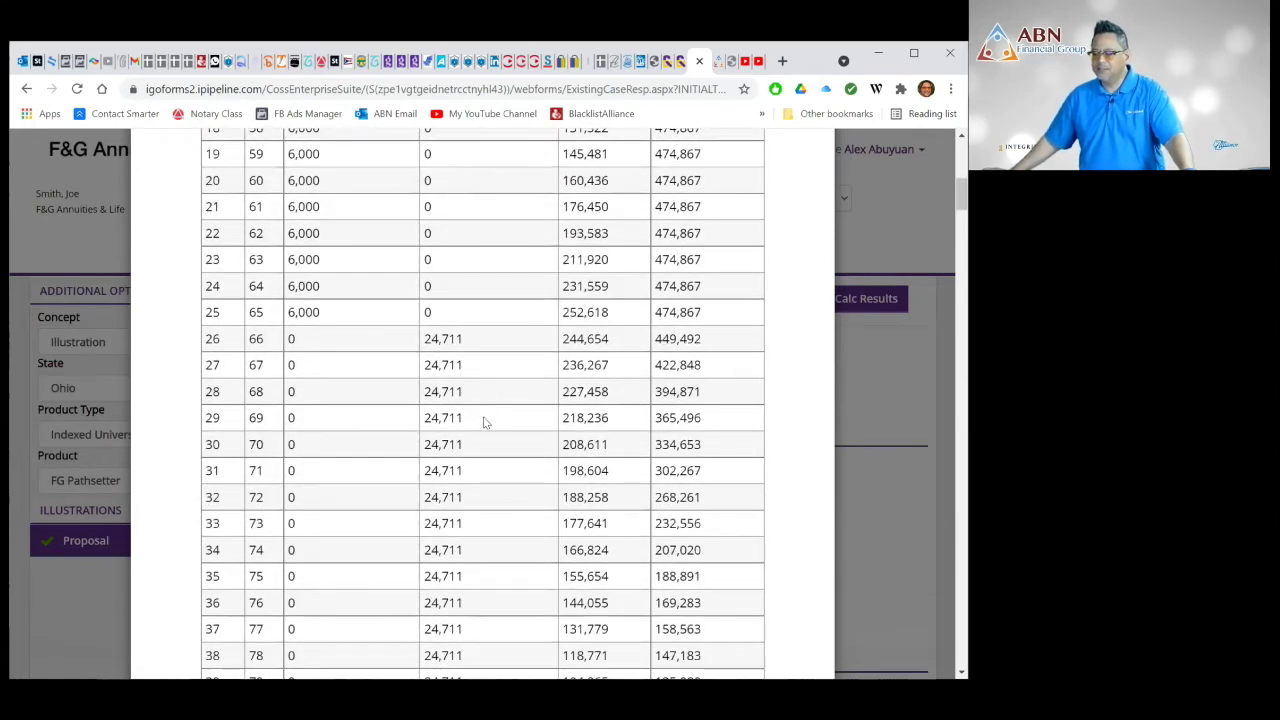
{"action": "scroll", "coordinate": [484, 423], "scroll_direction": "down", "scroll_amount": 2}
{"action": "scroll", "coordinate": [480, 650], "scroll_direction": "down", "scroll_amount": 1}
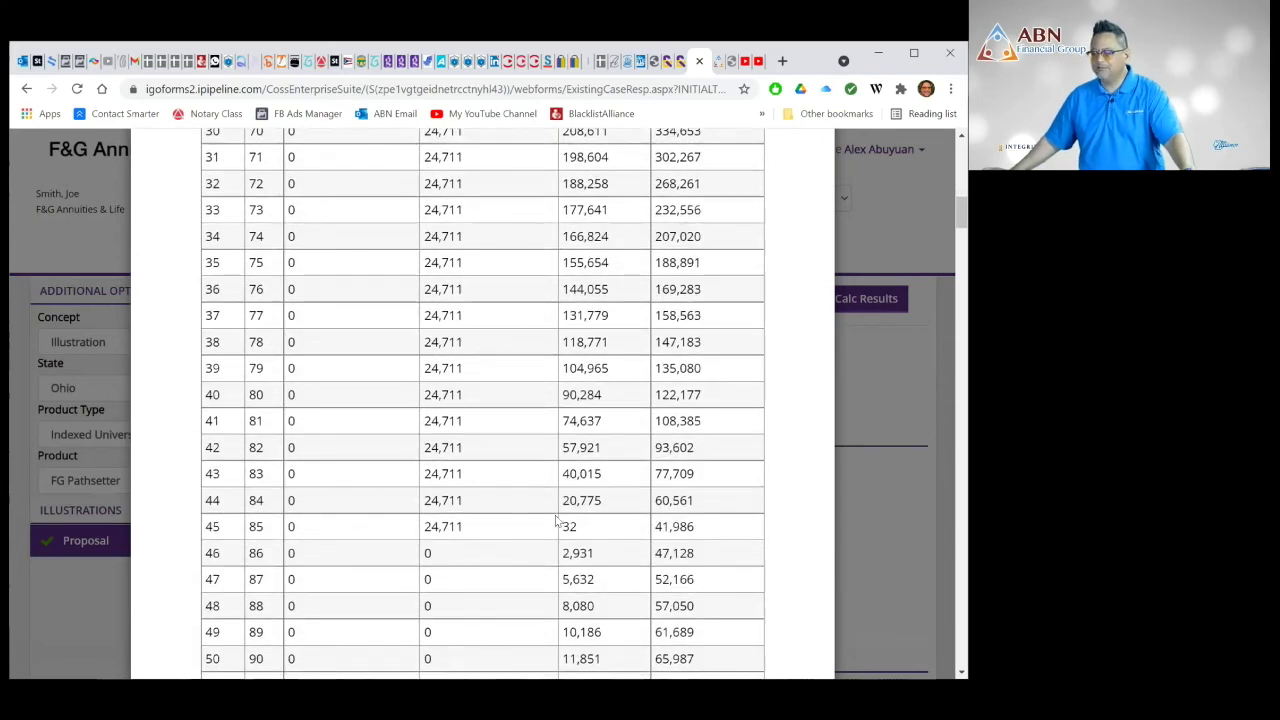
{"action": "scroll", "coordinate": [557, 520], "scroll_direction": "up", "scroll_amount": 3}
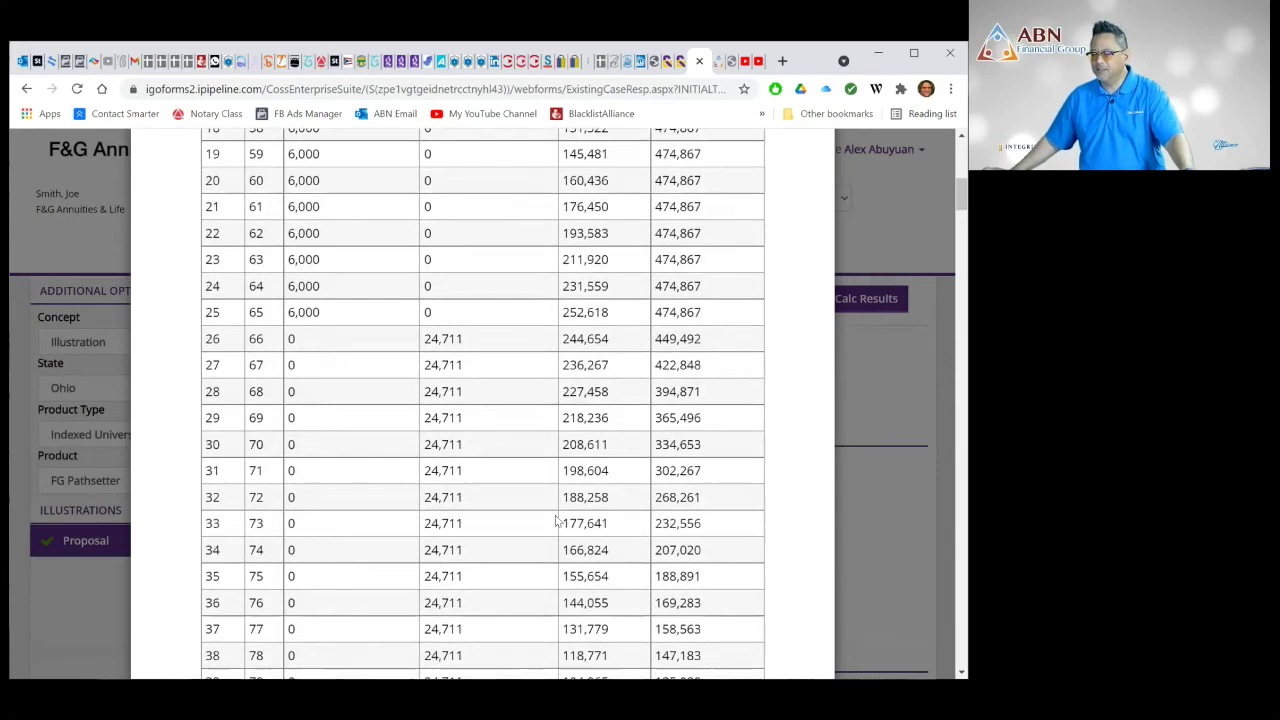
{"action": "scroll", "coordinate": [557, 520], "scroll_direction": "up", "scroll_amount": 1}
{"action": "scroll", "coordinate": [557, 520], "scroll_direction": "up", "scroll_amount": 5}
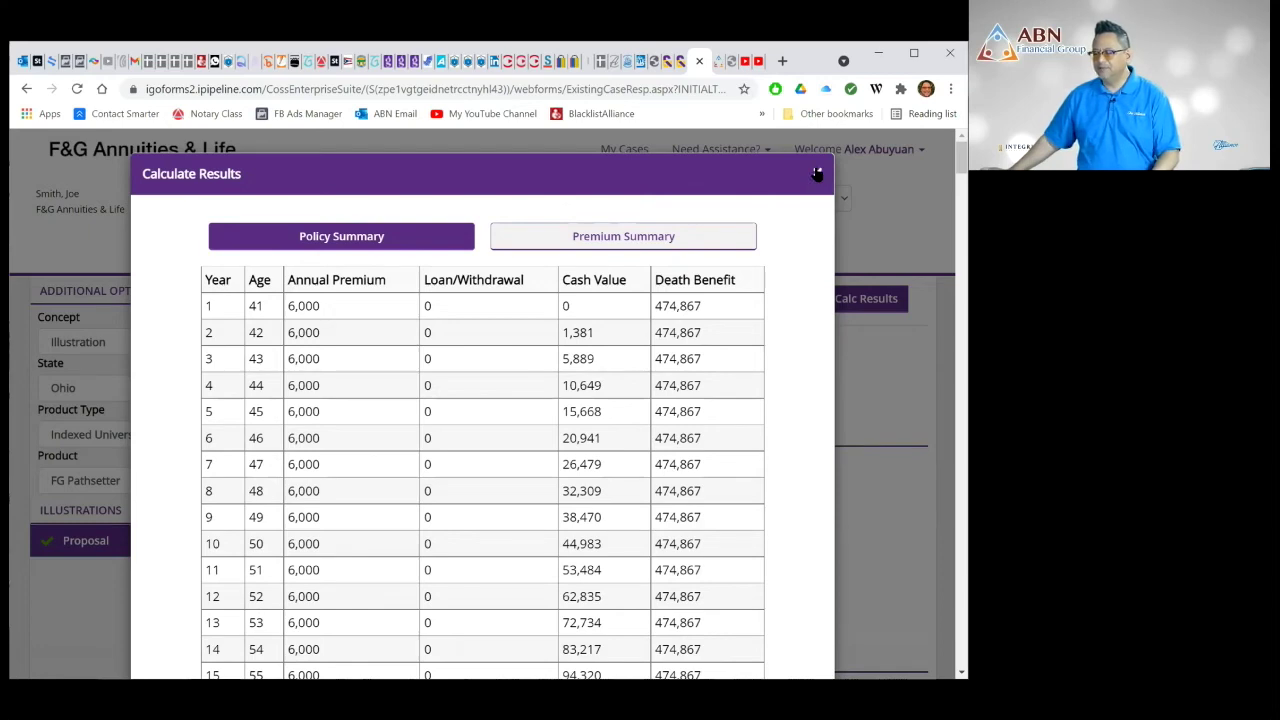
{"action": "left_click", "coordinate": [817, 174]}
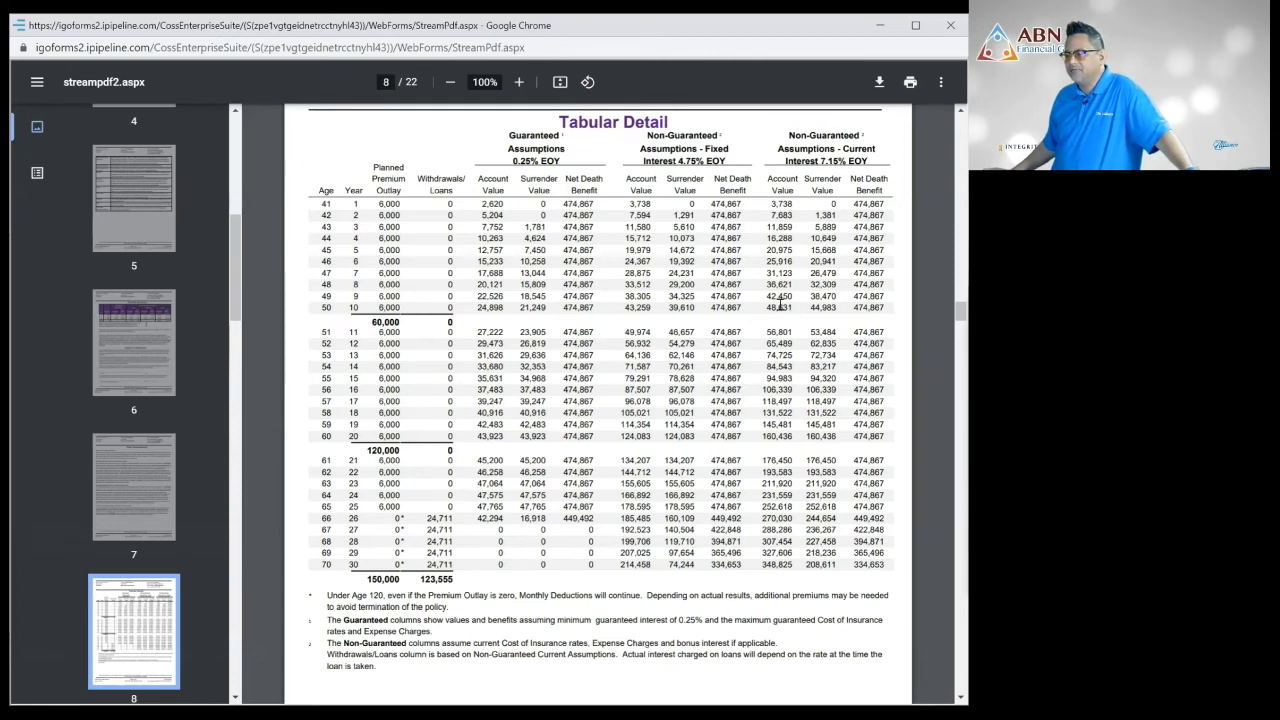
- In the Tabular Detail, compare the planned premium outlay with the current-assumption account value at policy years 10, 20 and 25
{"action": "left_click_drag", "start_coordinate": [786, 307], "coordinate": [761, 307]}
{"action": "left_click_drag", "start_coordinate": [366, 450], "coordinate": [397, 450]}
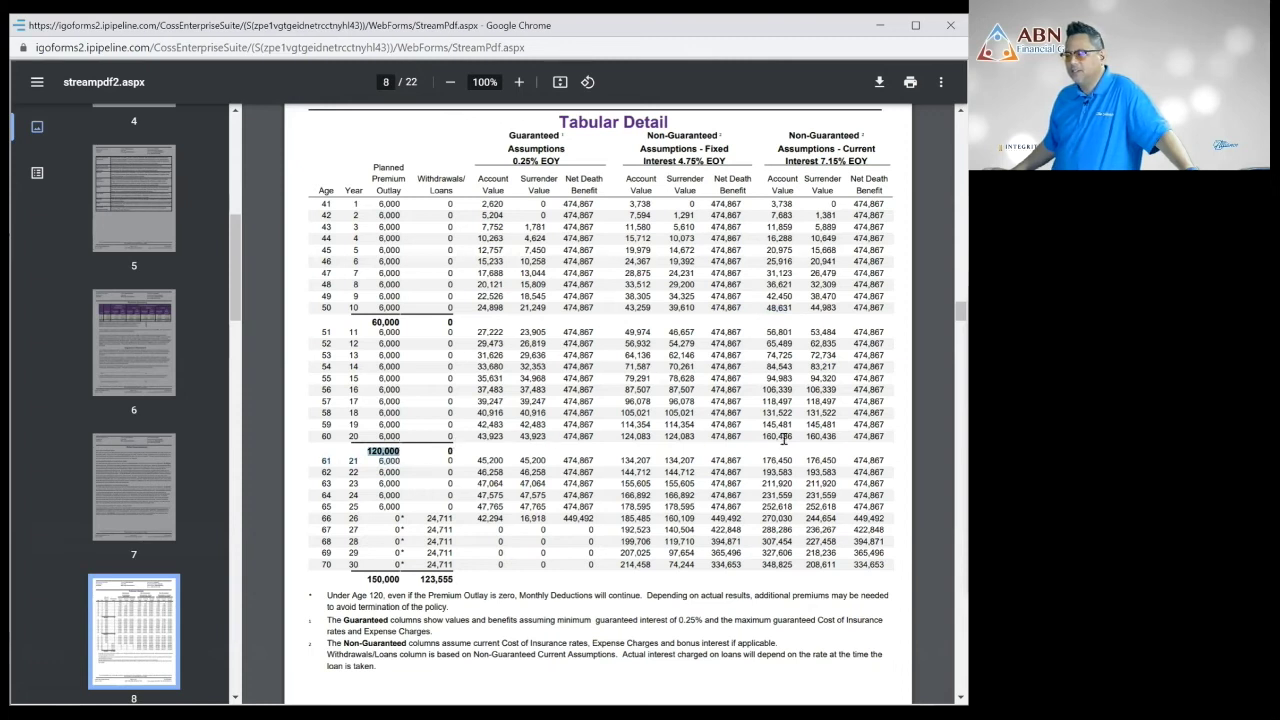
{"action": "left_click_drag", "start_coordinate": [760, 436], "coordinate": [789, 441]}
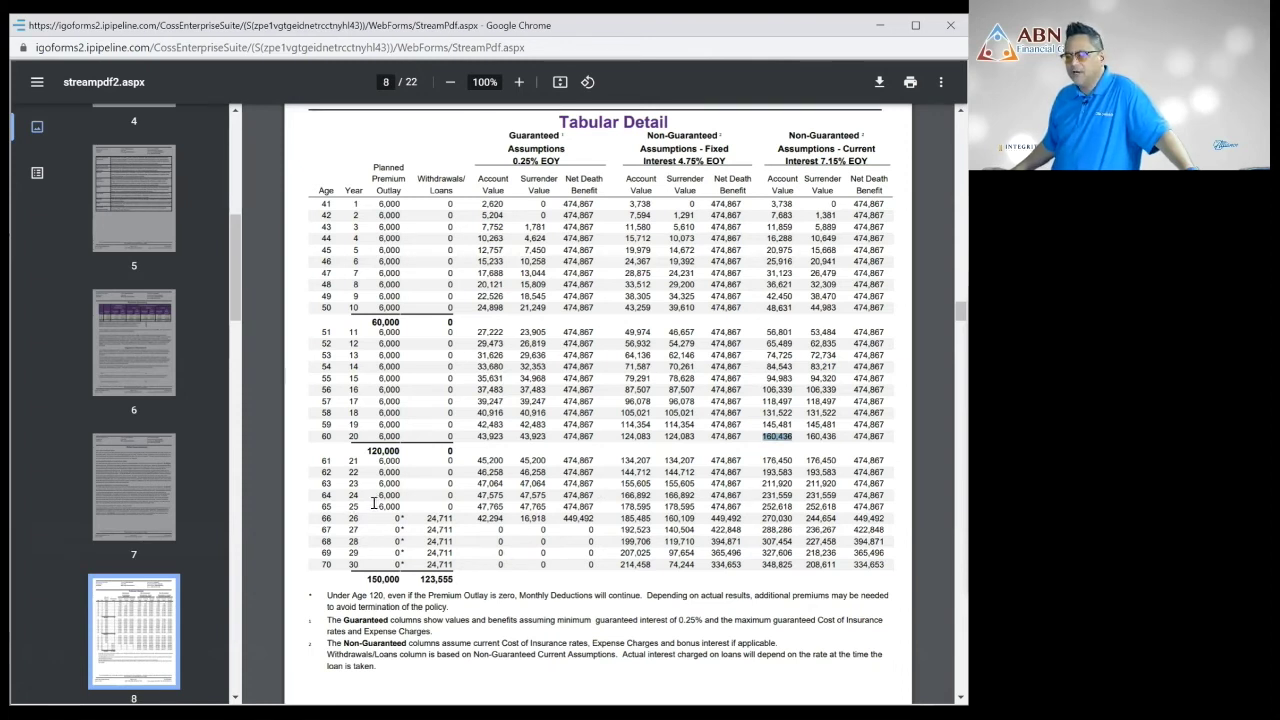
{"action": "left_click_drag", "start_coordinate": [373, 503], "coordinate": [421, 505]}
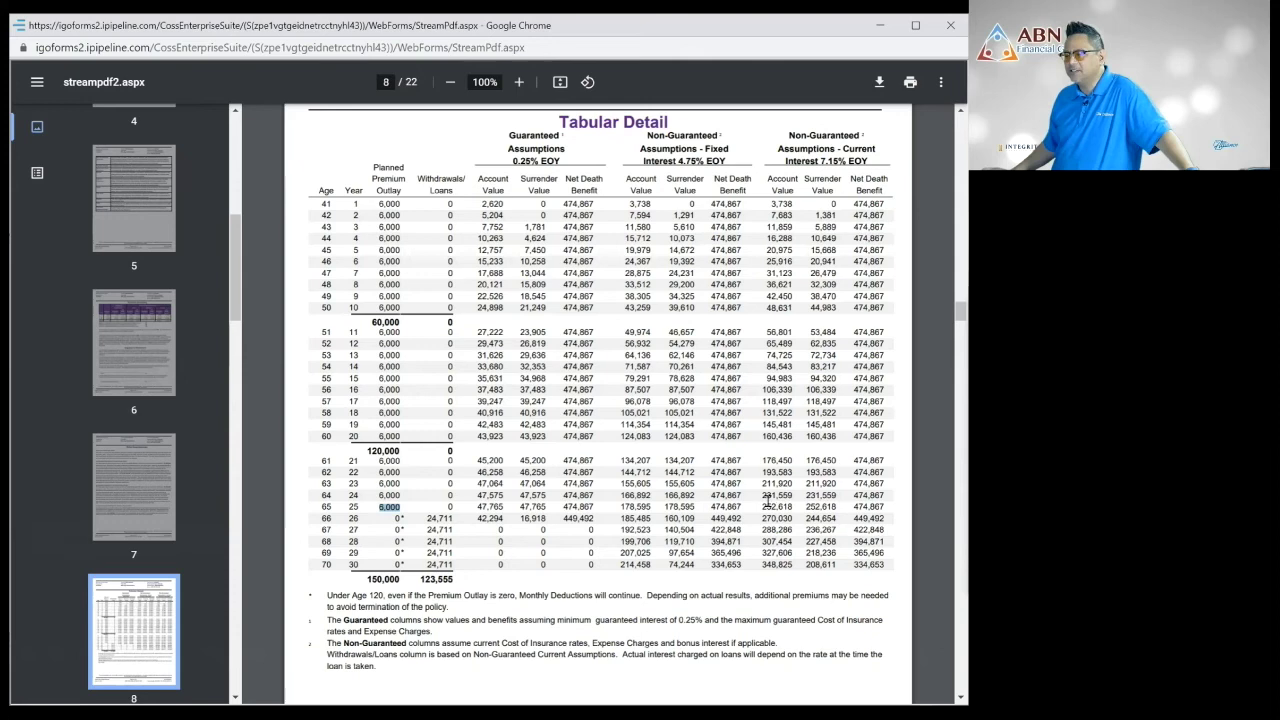
{"action": "left_click_drag", "start_coordinate": [760, 506], "coordinate": [790, 504]}
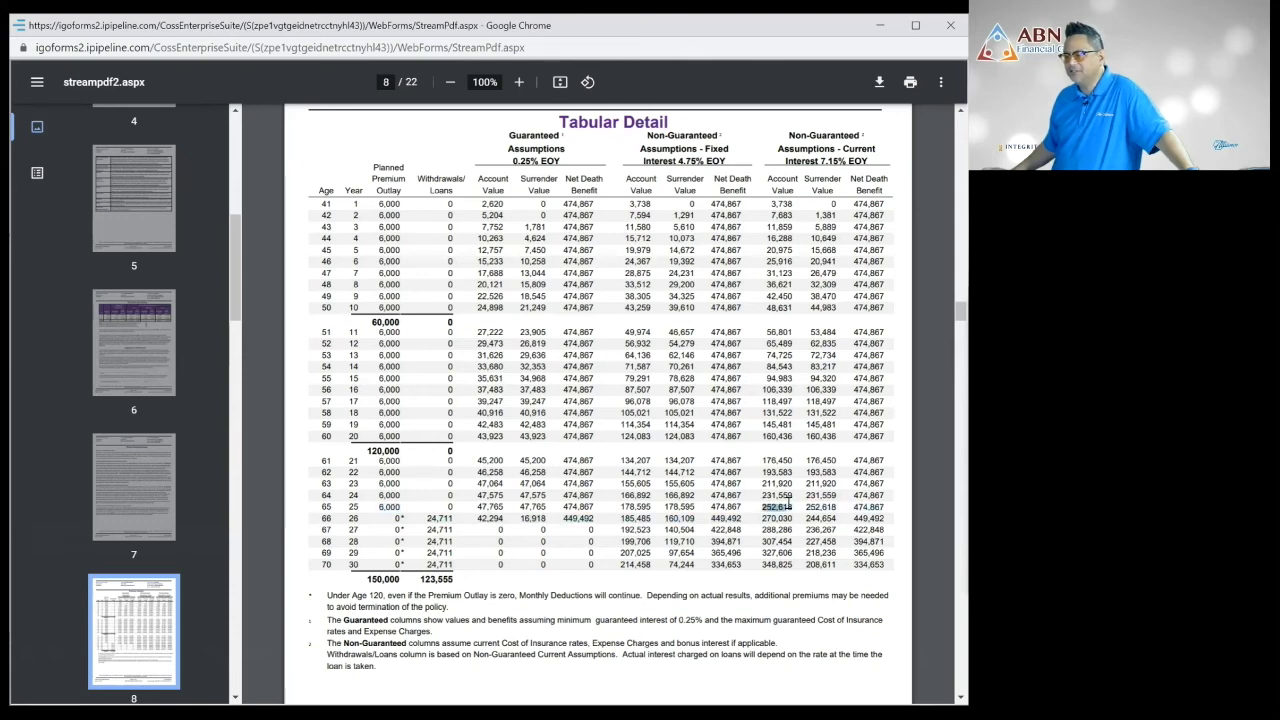
- Examine the cumulative premium and withdrawals/loans totals at age 70 against that year's current-assumption account value
{"action": "scroll", "coordinate": [786, 500], "scroll_direction": "down", "scroll_amount": 3}
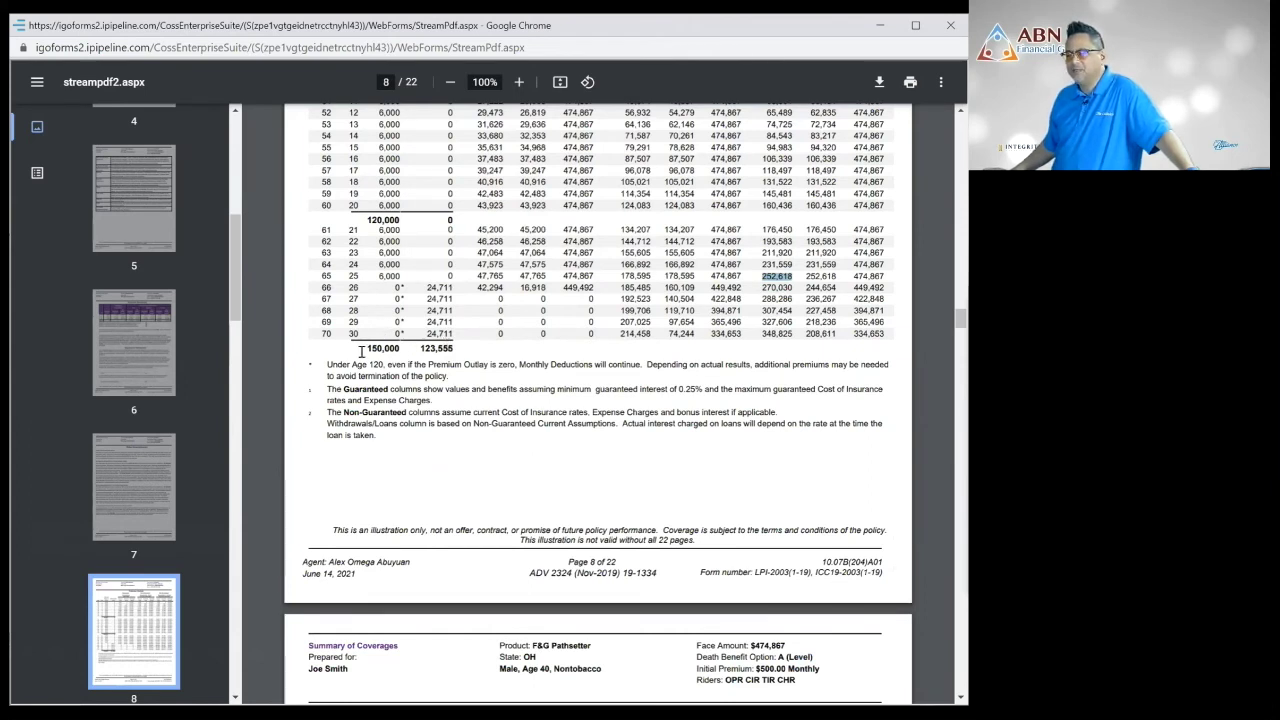
{"action": "left_click_drag", "start_coordinate": [362, 351], "coordinate": [410, 356]}
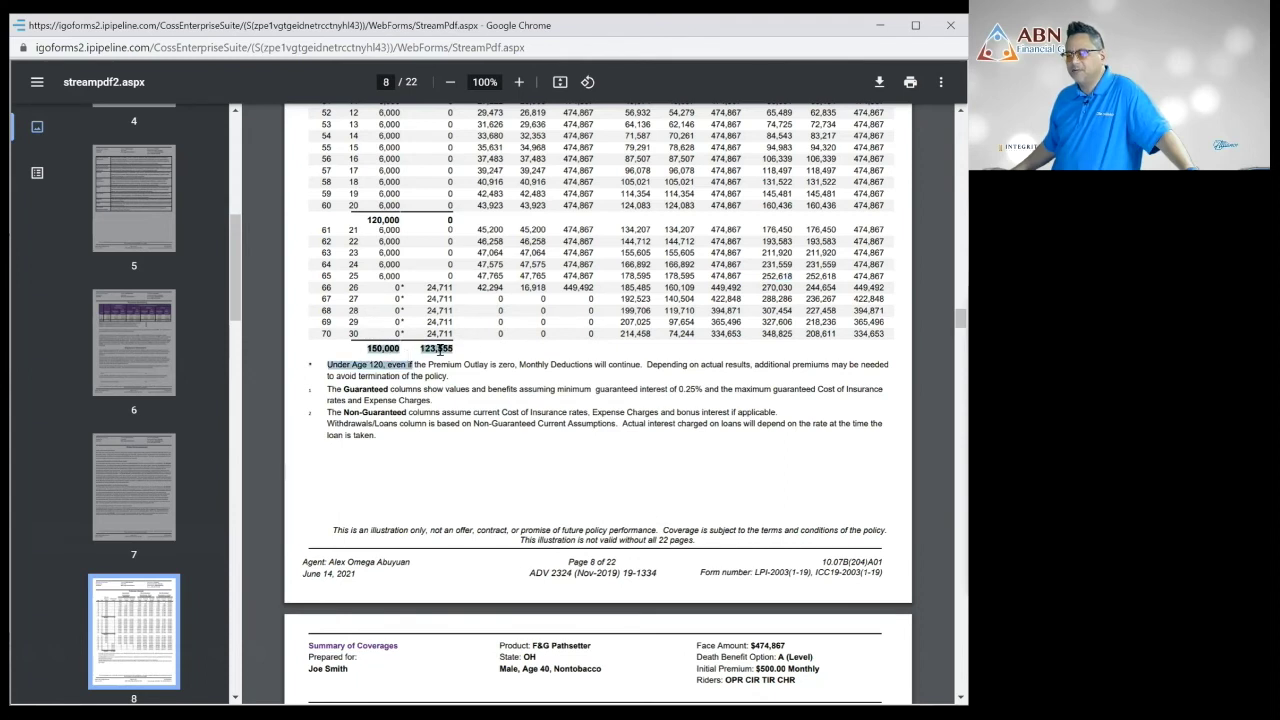
{"action": "left_click", "coordinate": [440, 349]}
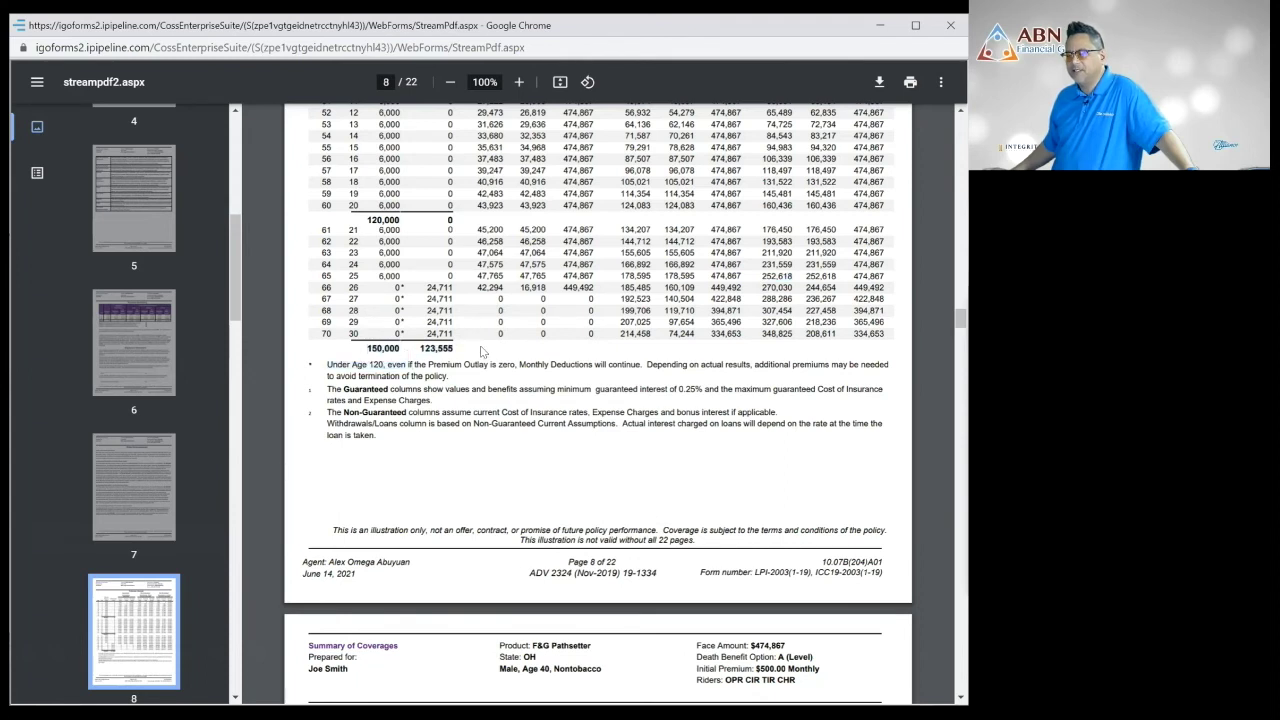
{"action": "double_click", "coordinate": [424, 349]}
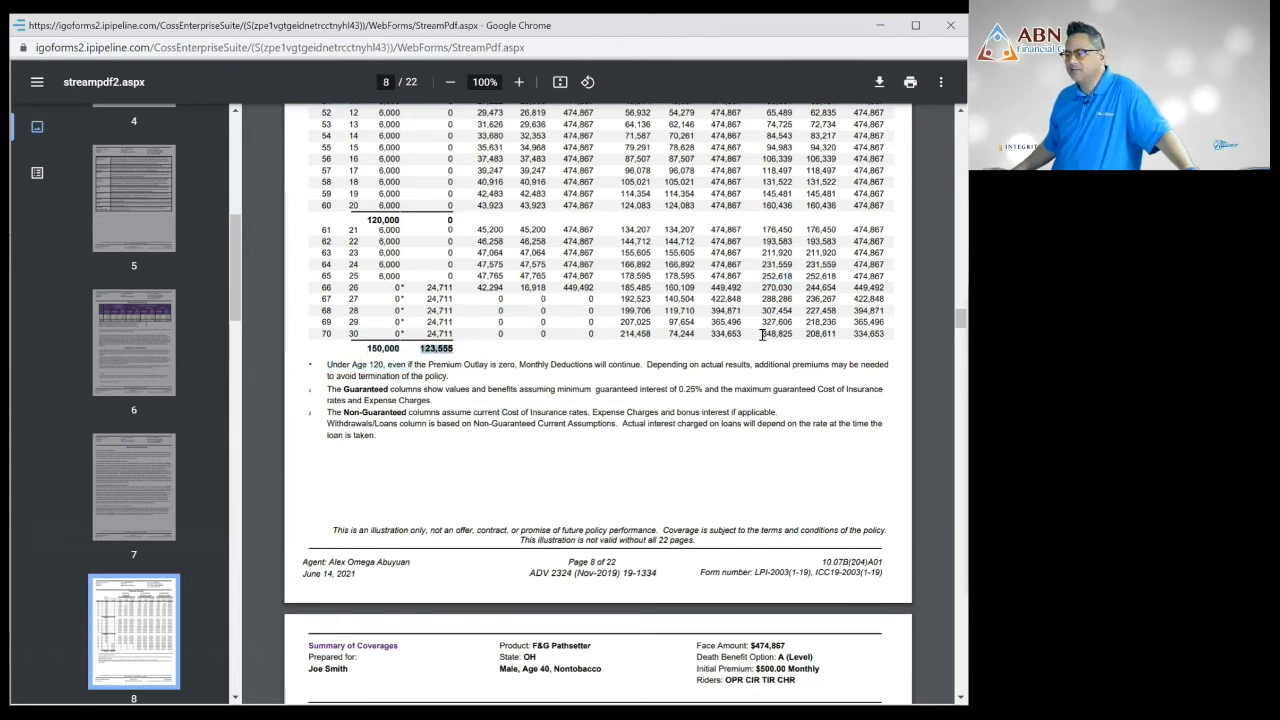
{"action": "left_click_drag", "start_coordinate": [762, 334], "coordinate": [792, 338]}
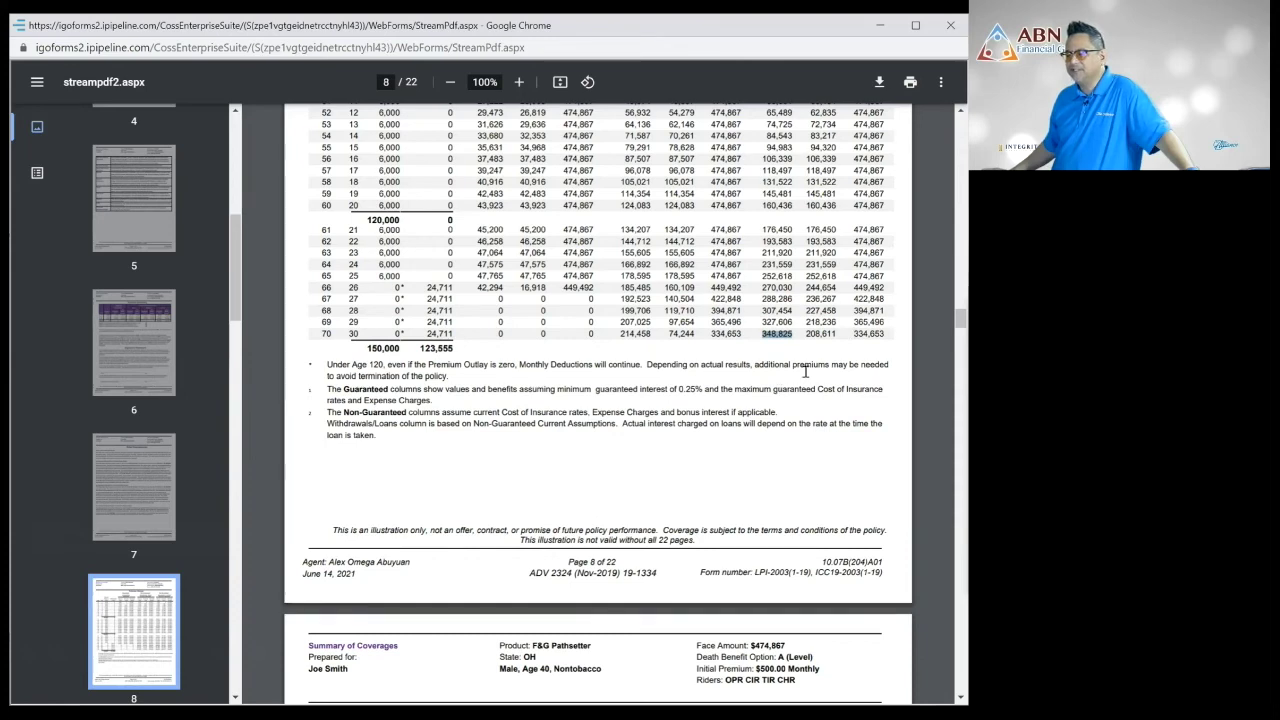
- On the Tabular Detail's continuation page, examine the cumulative withdrawals/loans and the current-assumption net death benefit at age 80
{"action": "scroll", "coordinate": [808, 374], "scroll_direction": "down", "scroll_amount": 5}
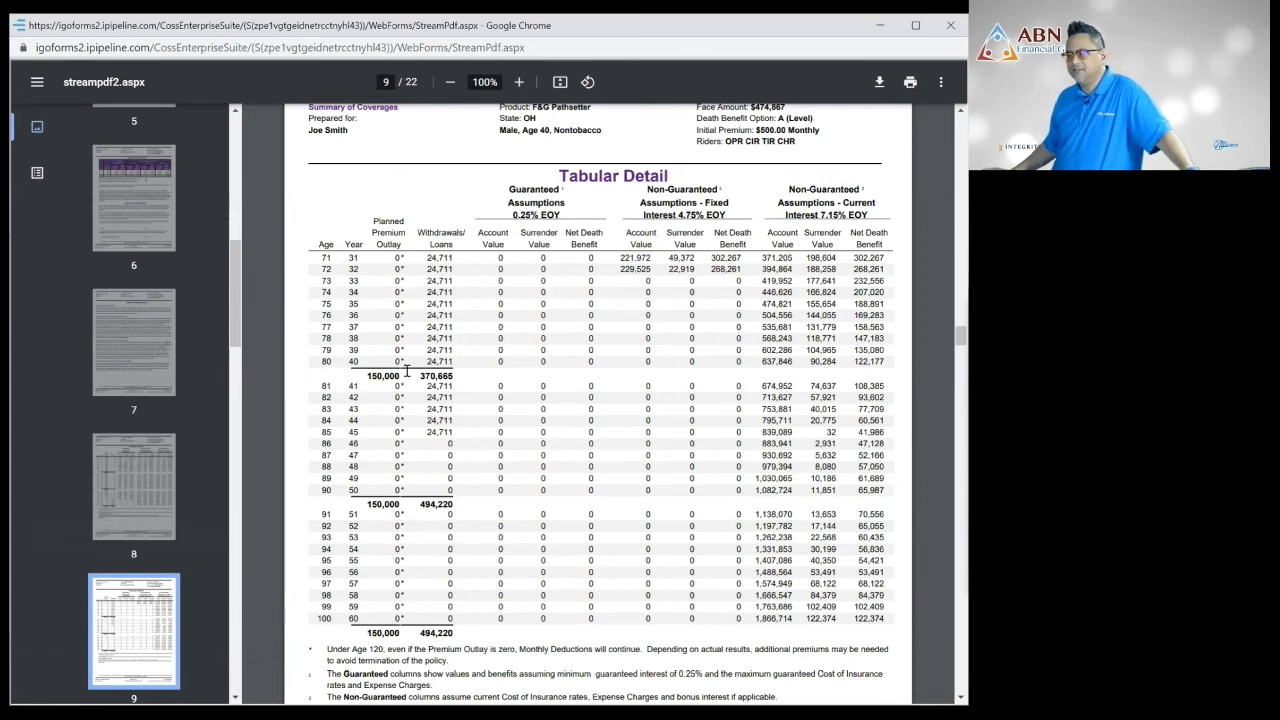
{"action": "left_click_drag", "start_coordinate": [421, 376], "coordinate": [457, 372]}
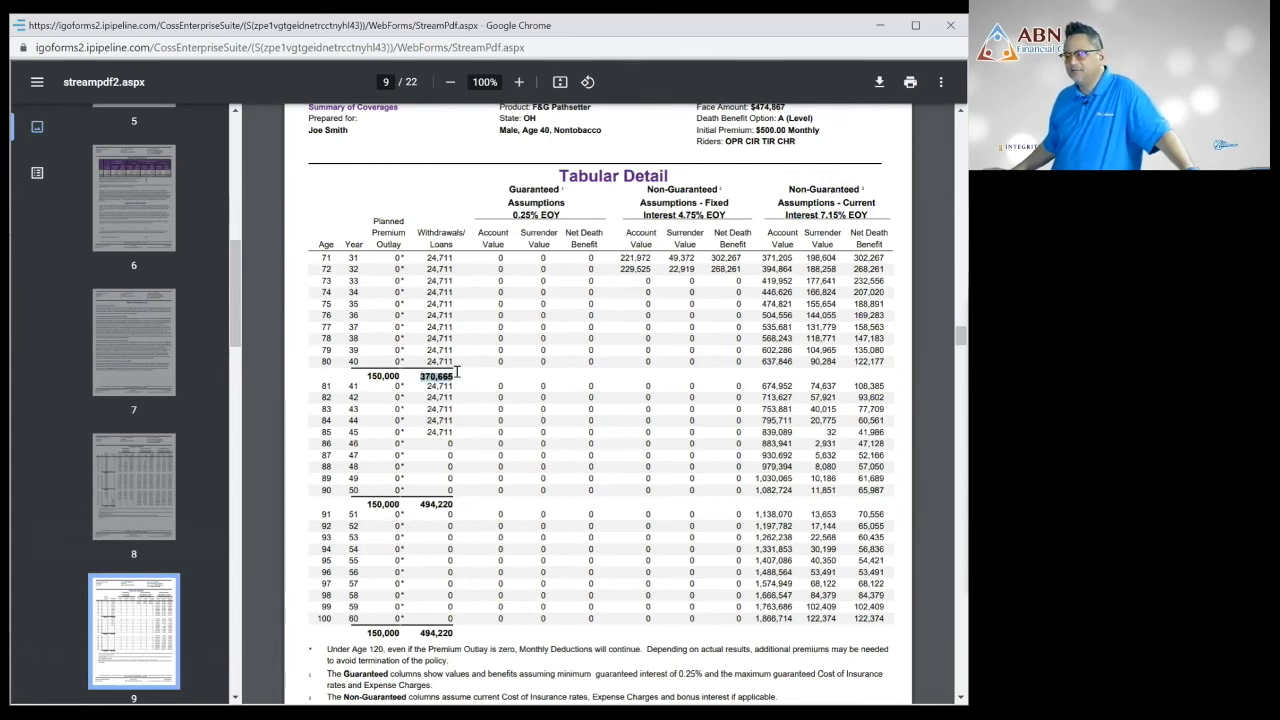
{"action": "left_click", "coordinate": [532, 374]}
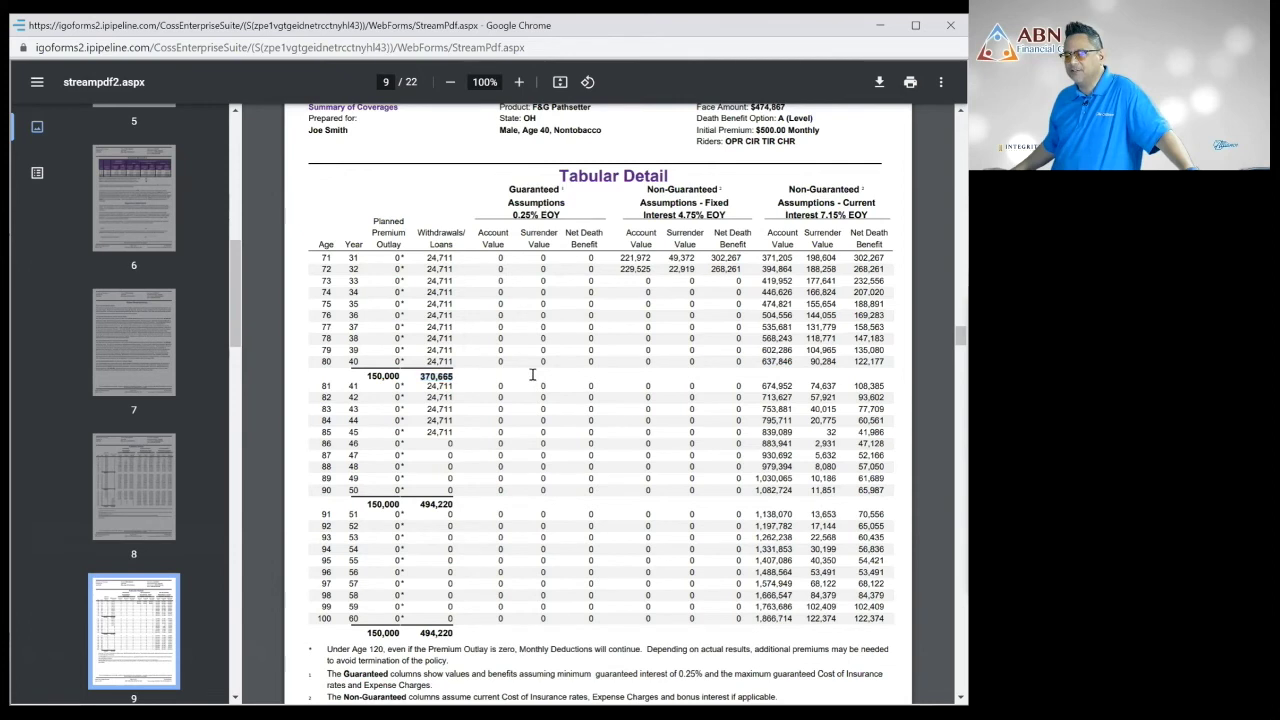
{"action": "triple_click", "coordinate": [884, 358]}
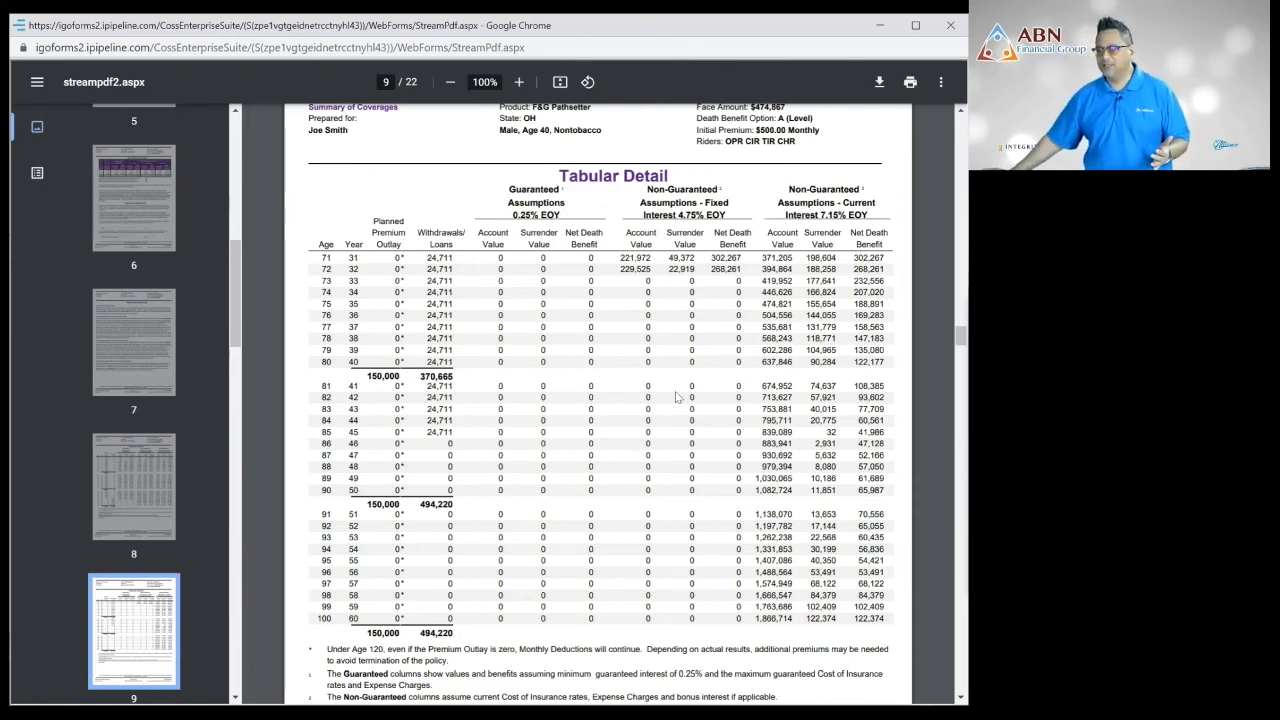
- Check the first-year net death benefit under current assumptions and review the earlier pages with the accelerated benefit riders and definitions
{"action": "scroll", "coordinate": [661, 389], "scroll_direction": "up", "scroll_amount": 8}
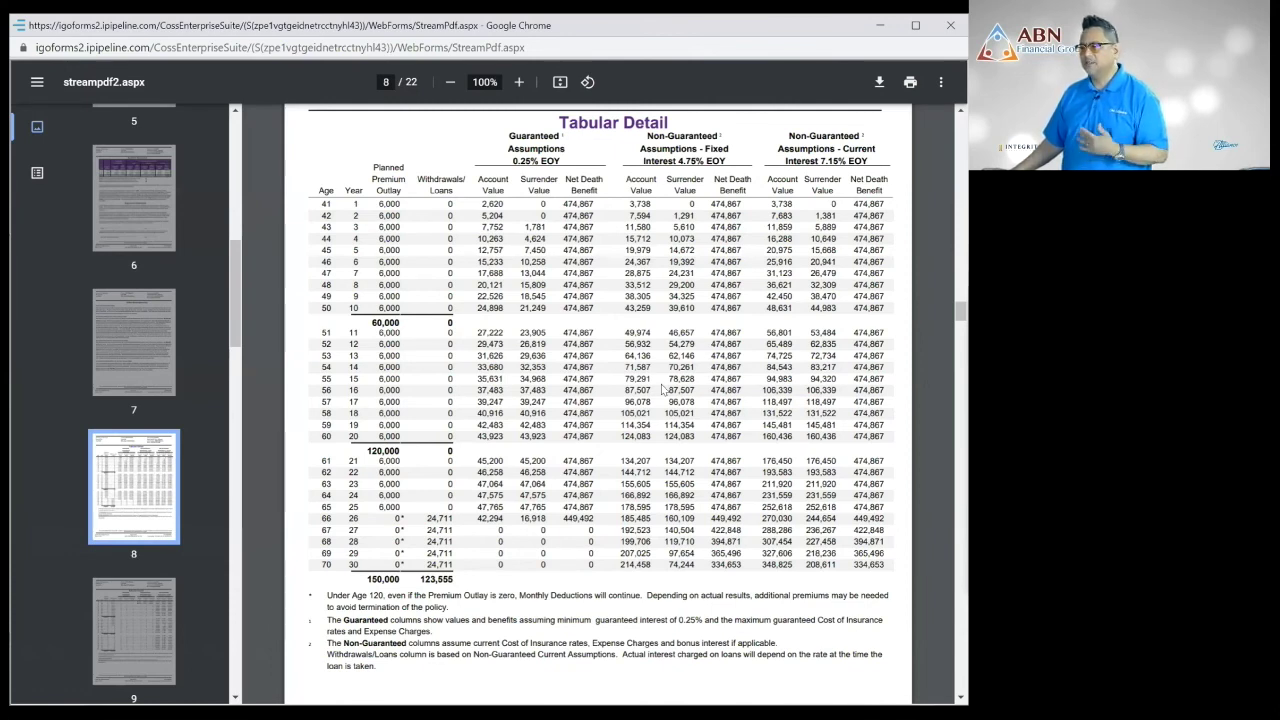
{"action": "scroll", "coordinate": [738, 308], "scroll_direction": "up", "scroll_amount": 1}
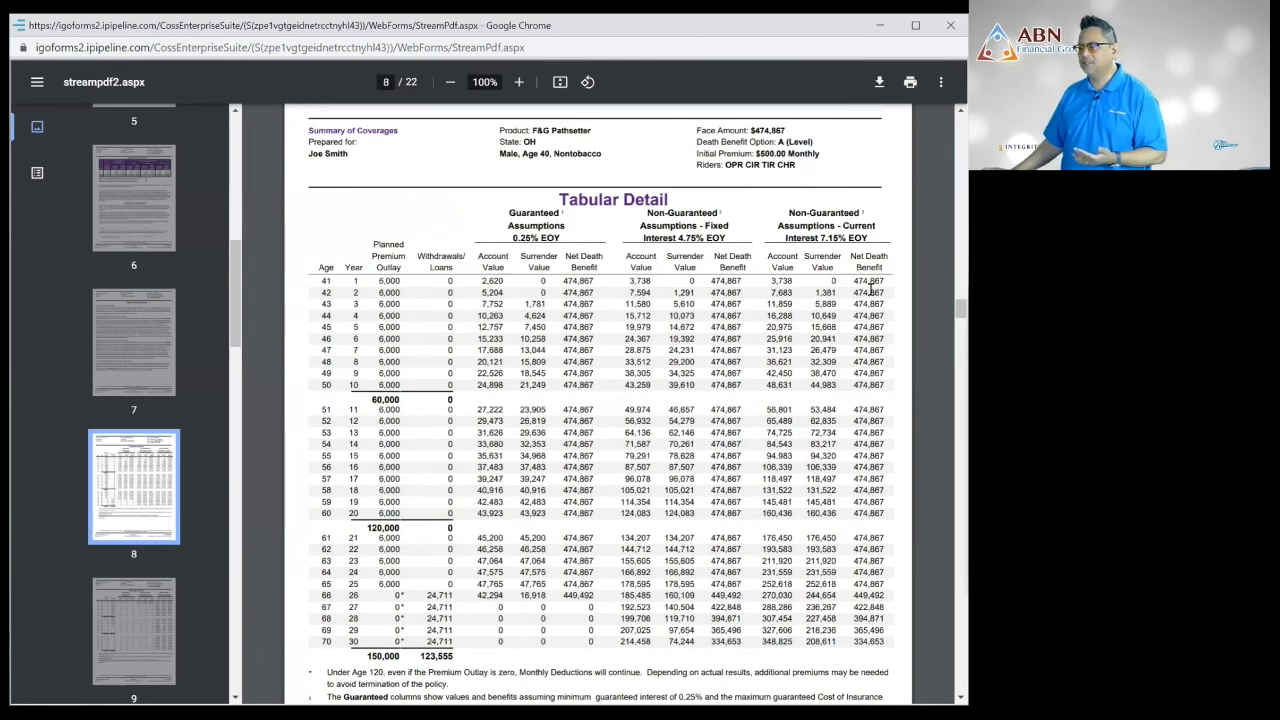
{"action": "left_click_drag", "start_coordinate": [889, 280], "coordinate": [853, 281]}
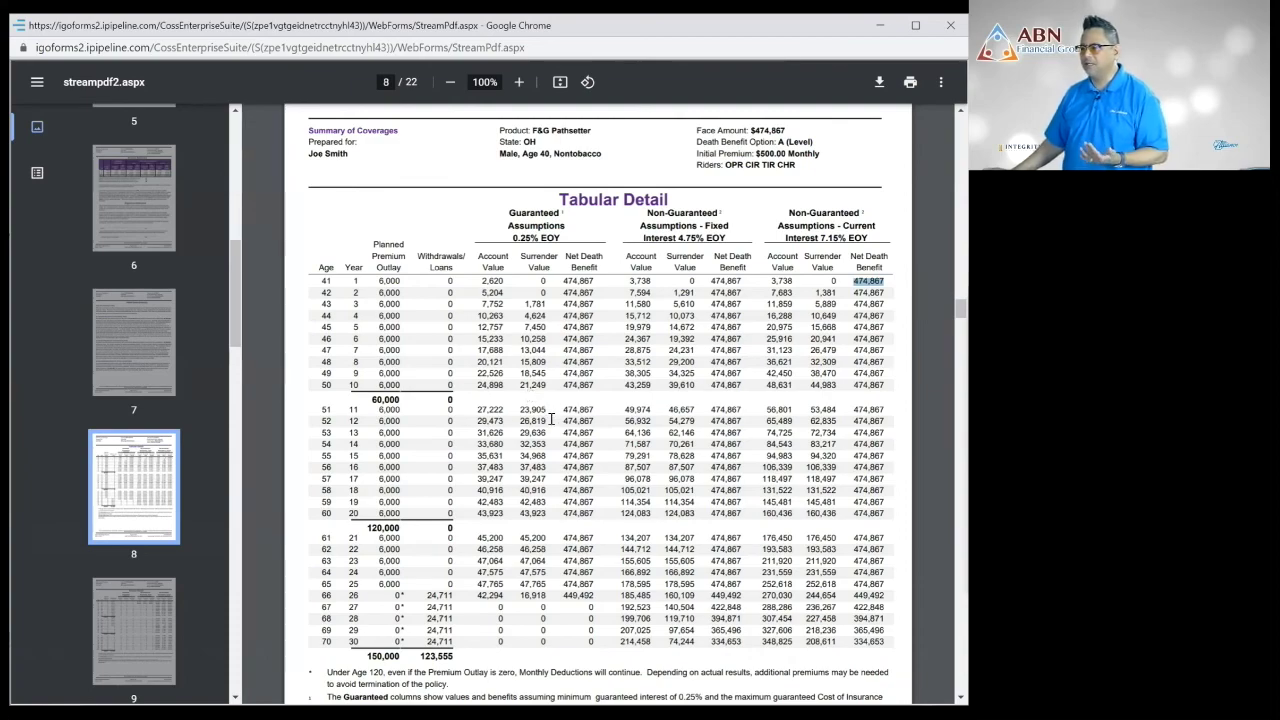
{"action": "scroll", "coordinate": [570, 420], "scroll_direction": "up", "scroll_amount": 20}
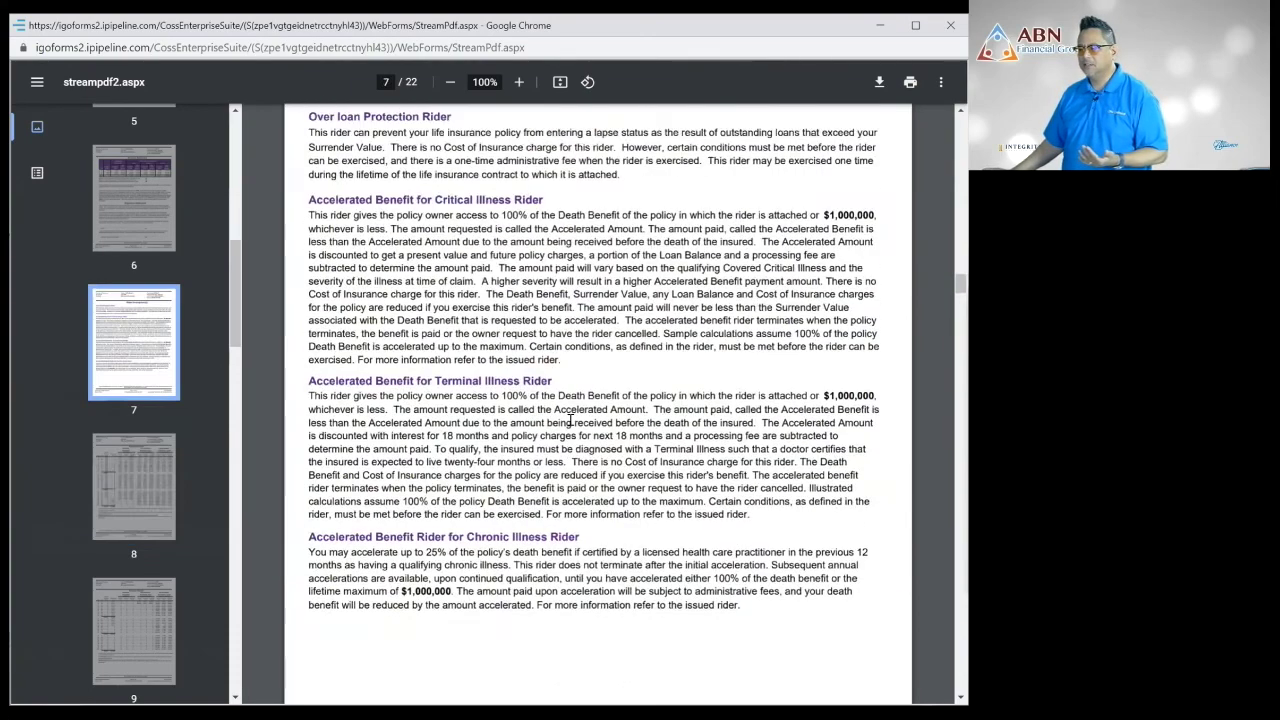
{"action": "scroll", "coordinate": [570, 420], "scroll_direction": "up", "scroll_amount": 10}
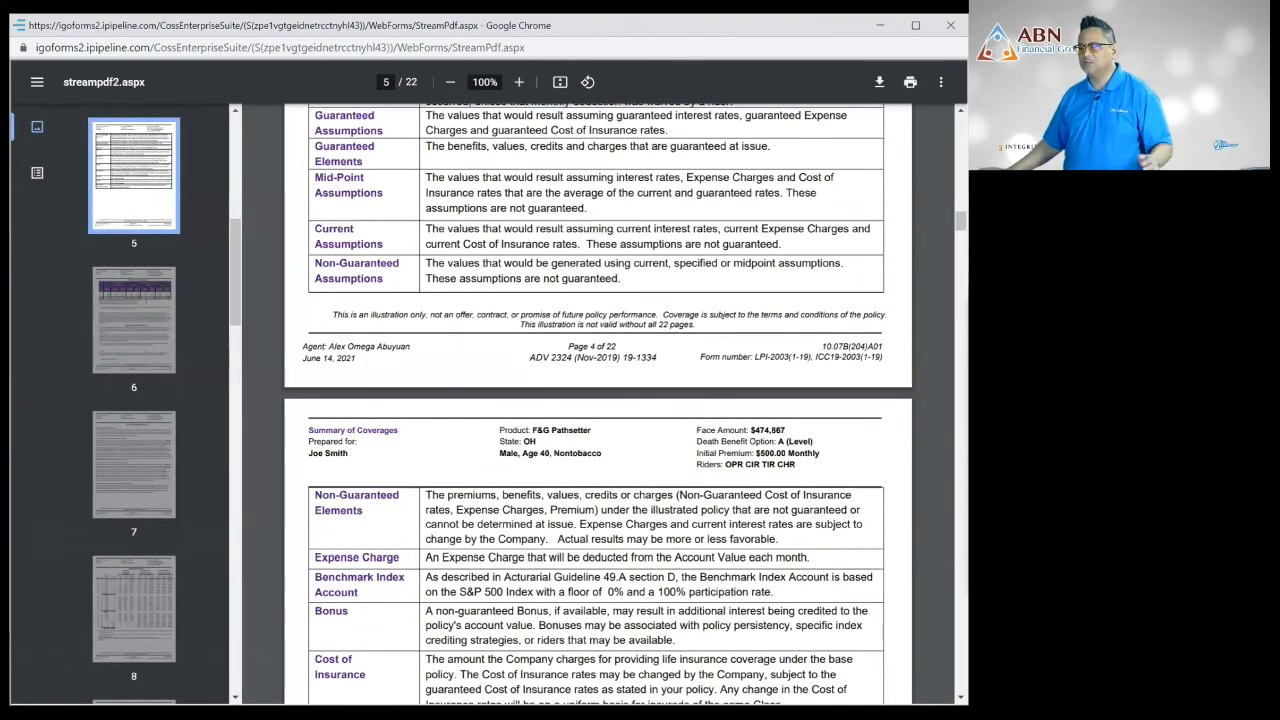